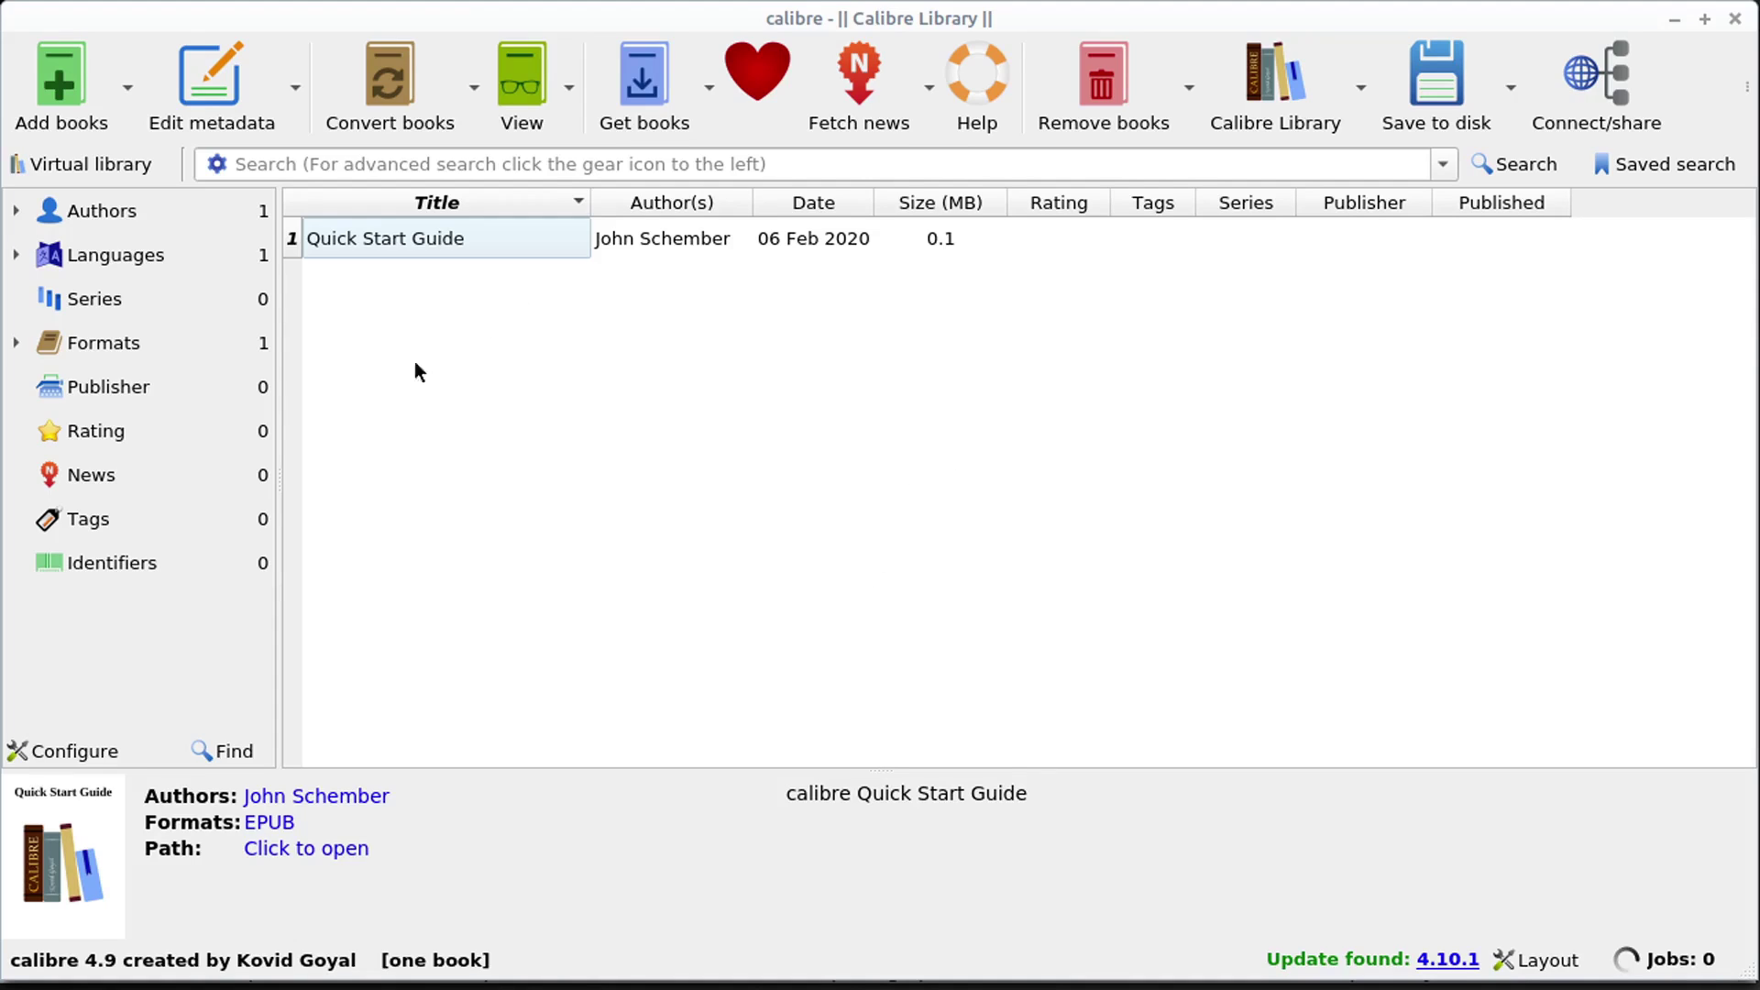
# - Select the Quick Start Guide (EPUB, 0.1 MB) row in the library list
pyautogui.click(409, 239)
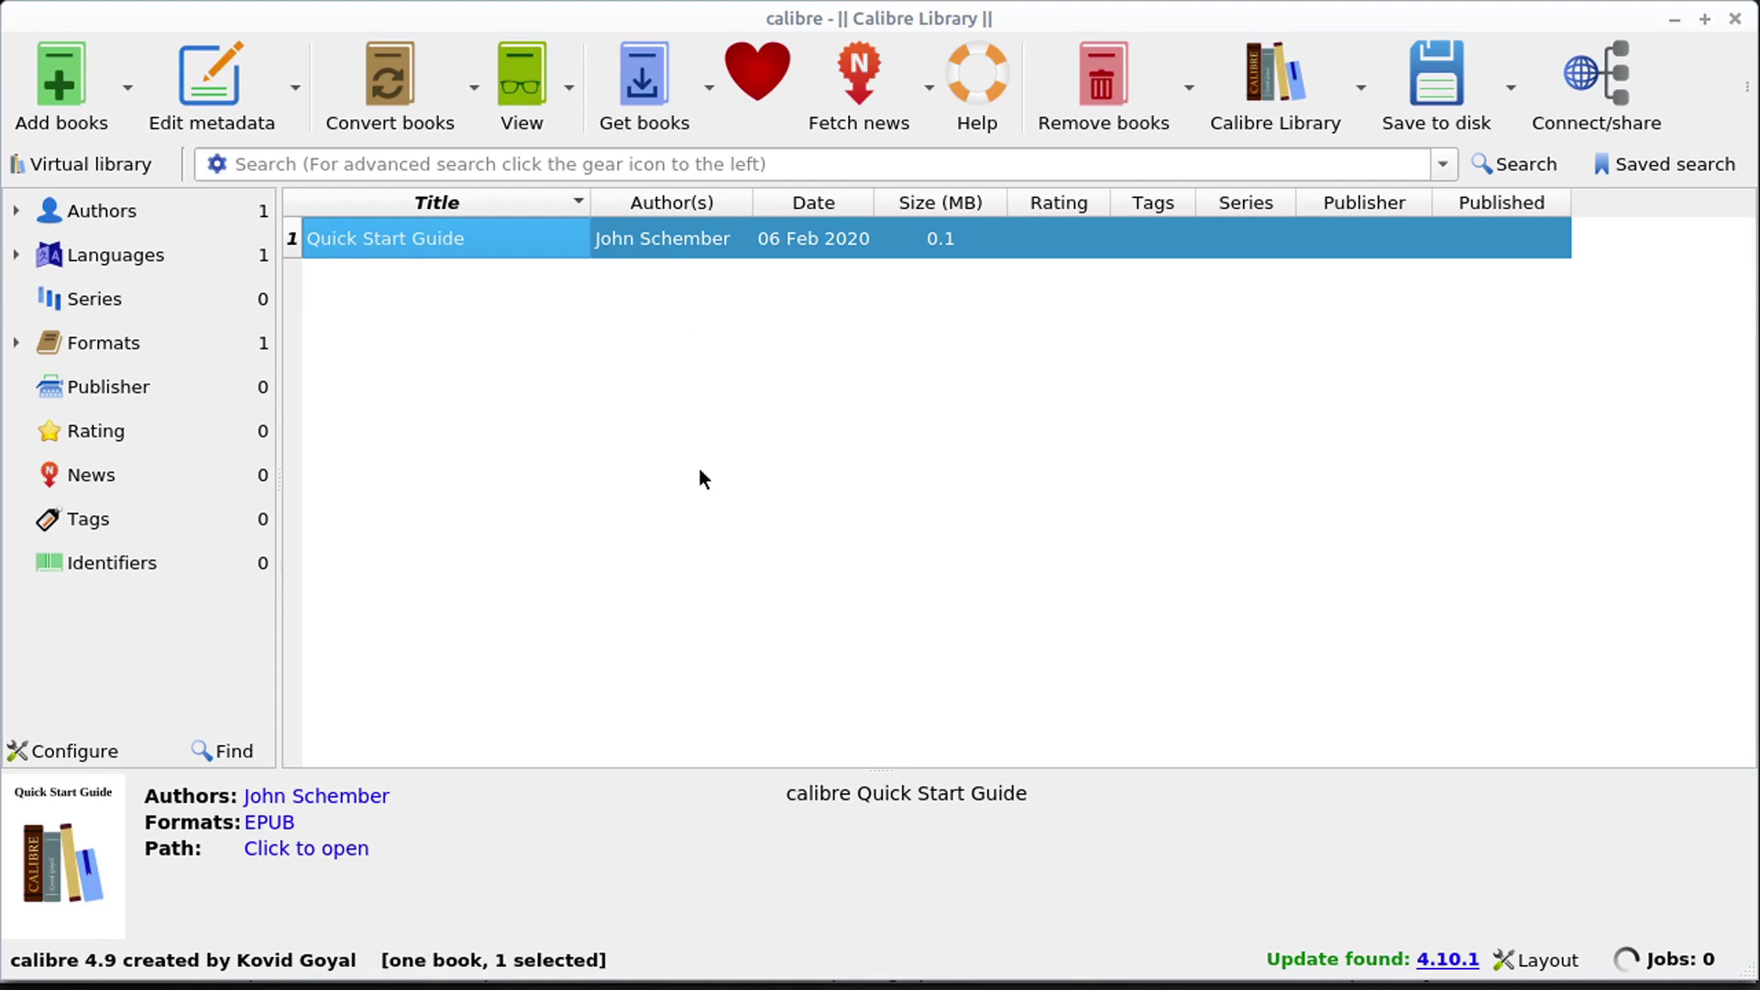
pyautogui.doubleClick(381, 240)
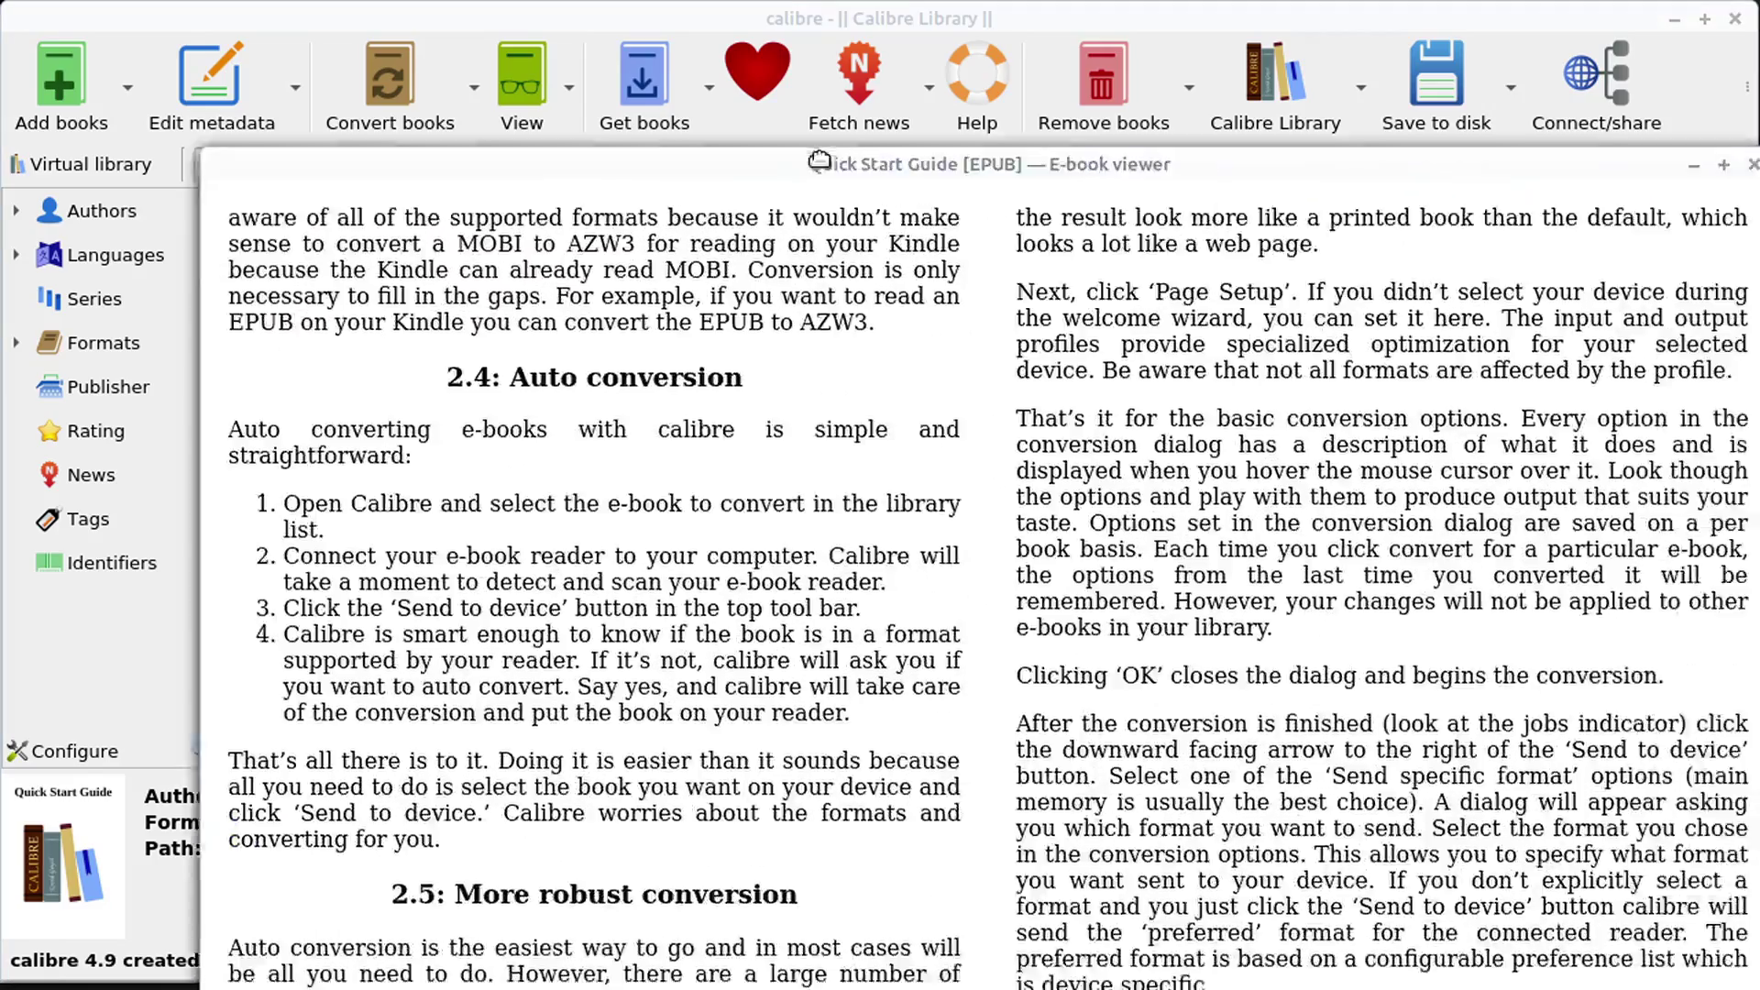
pyautogui.moveTo(818, 162); pyautogui.dragTo(651, 71)
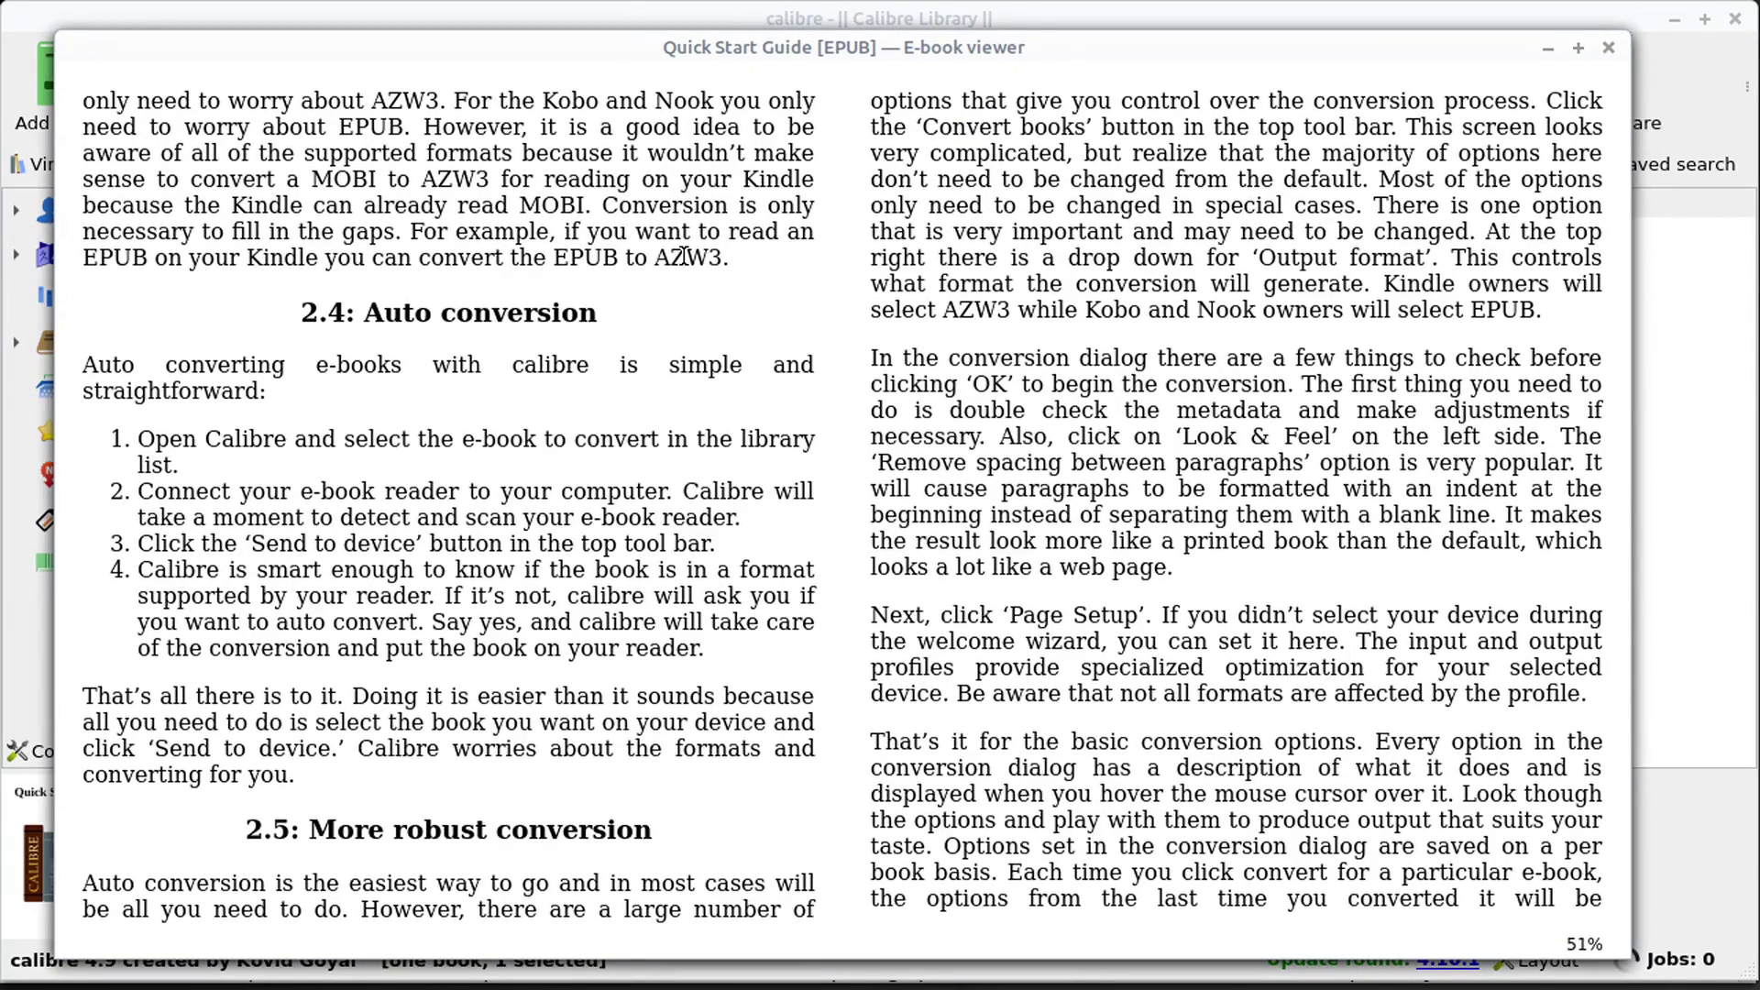
pyautogui.scroll(2, 683, 255)
pyautogui.scroll(-1, 683, 256)
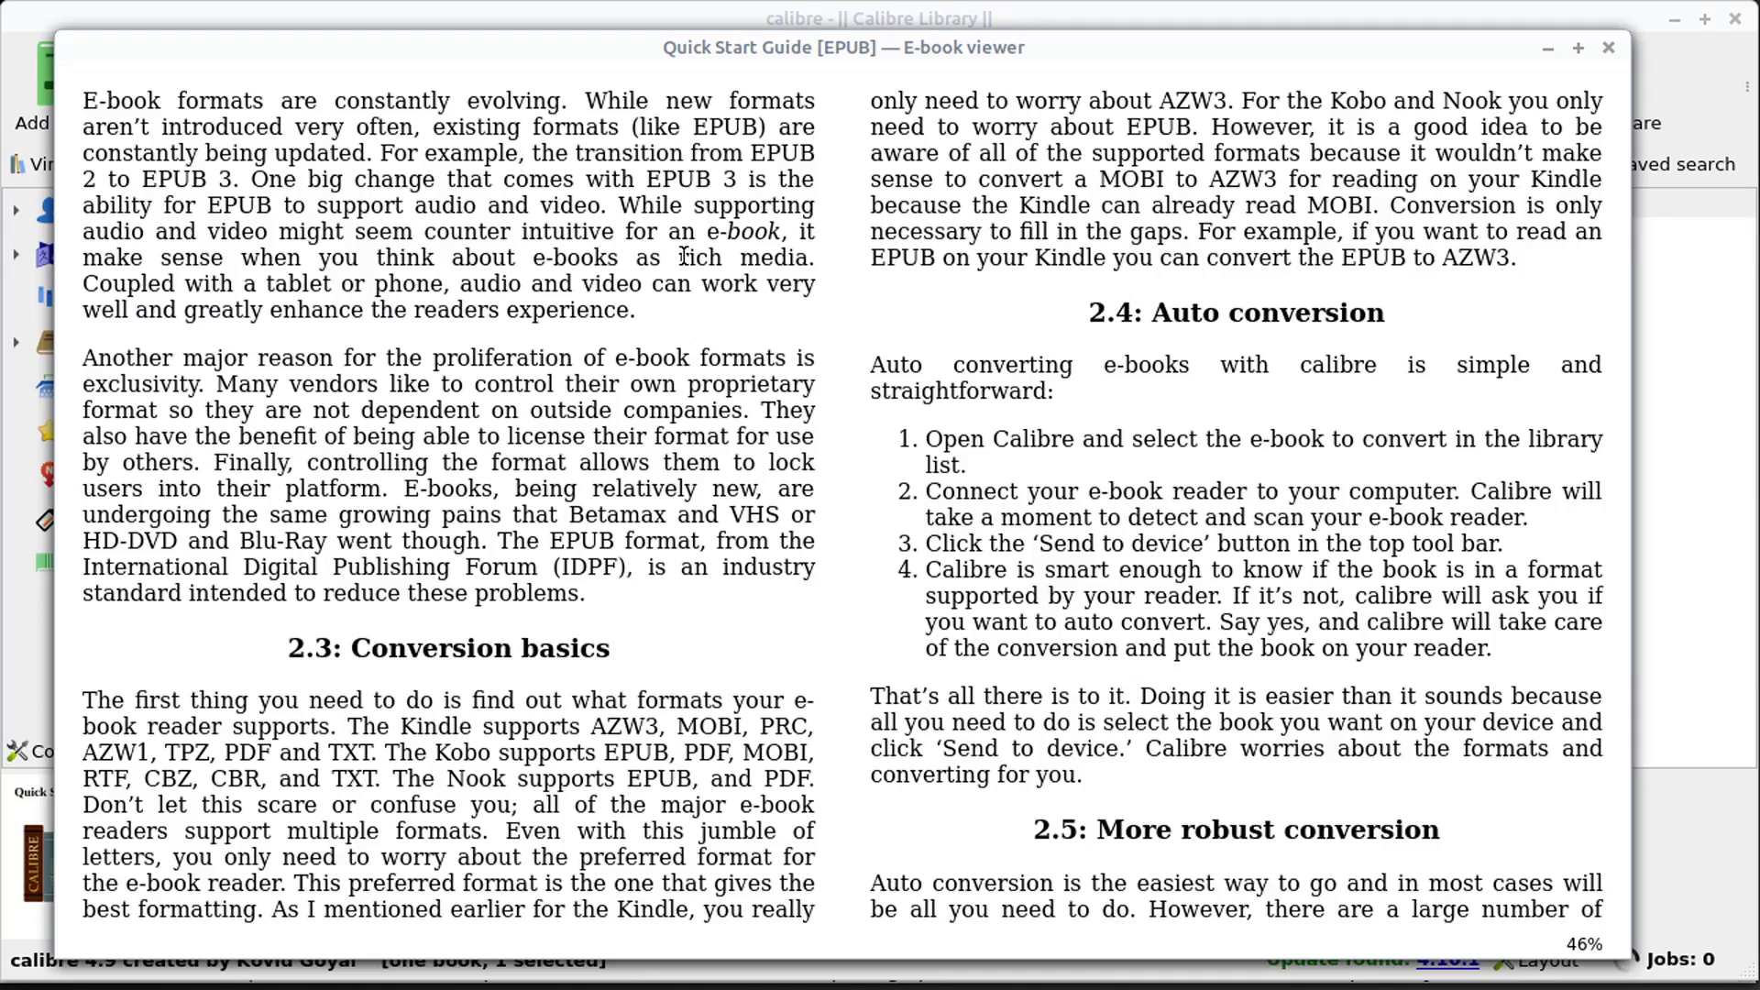
pyautogui.scroll(-1, 683, 256)
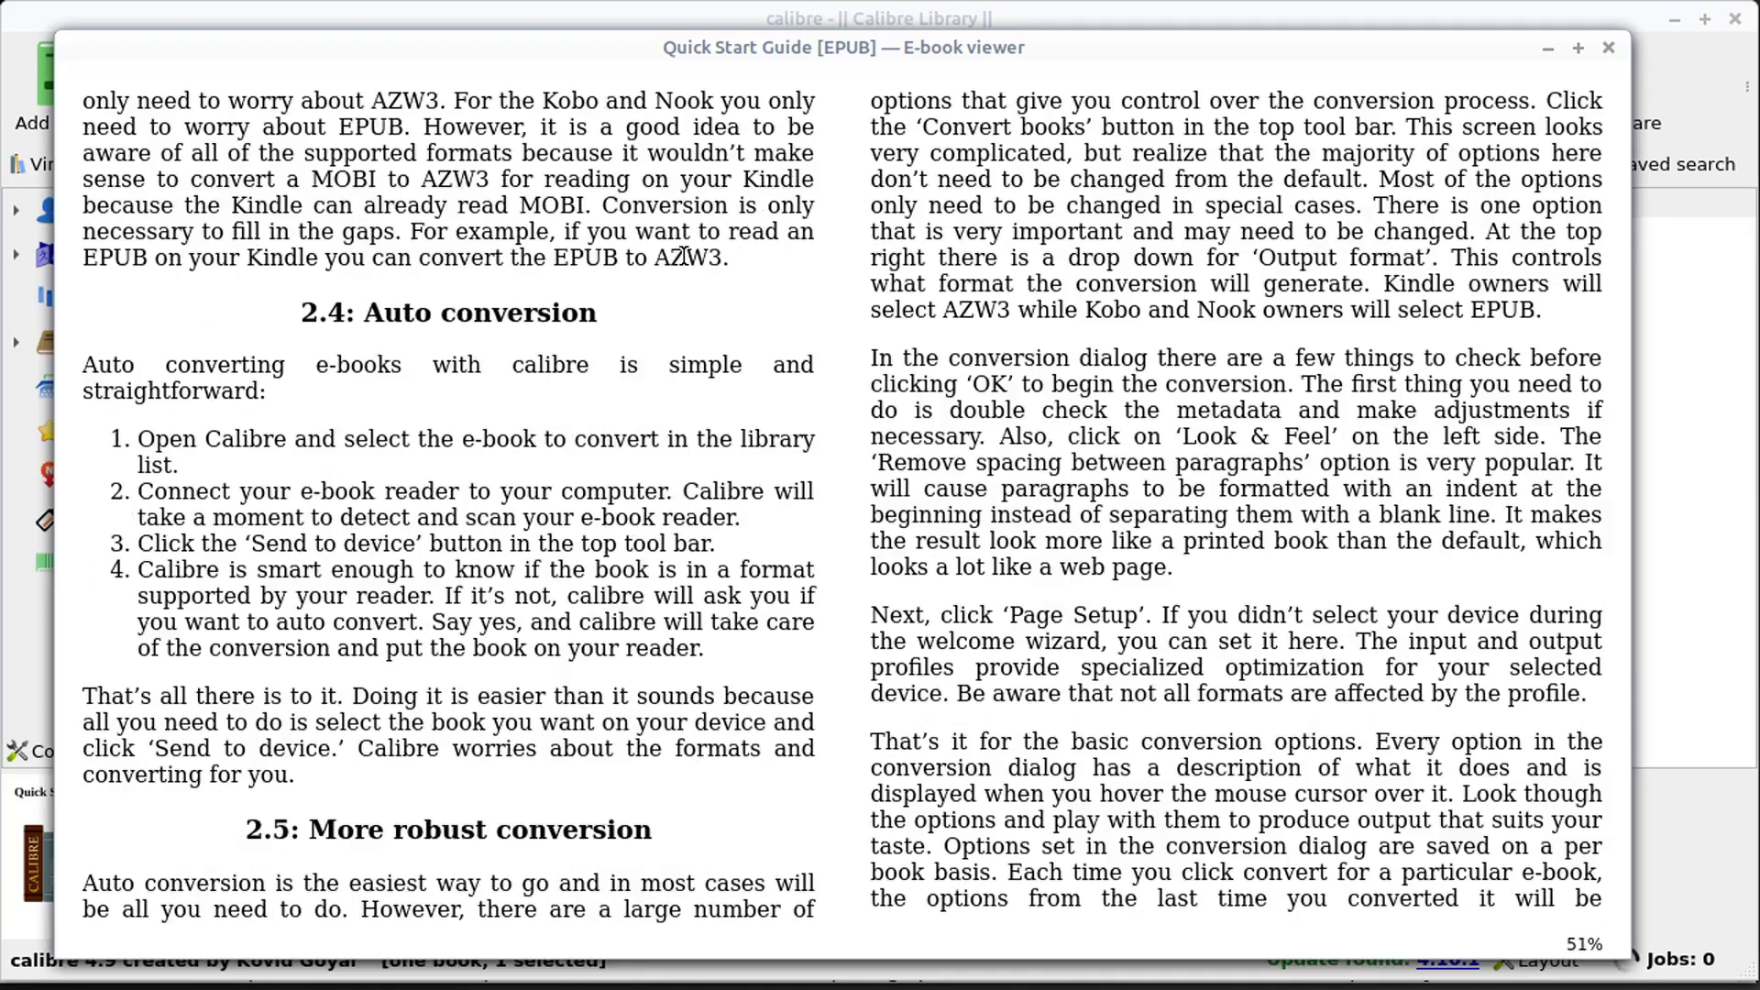
pyautogui.scroll(-4, 683, 256)
pyautogui.scroll(1, 683, 259)
pyautogui.scroll(2, 683, 256)
pyautogui.scroll(-2, 683, 255)
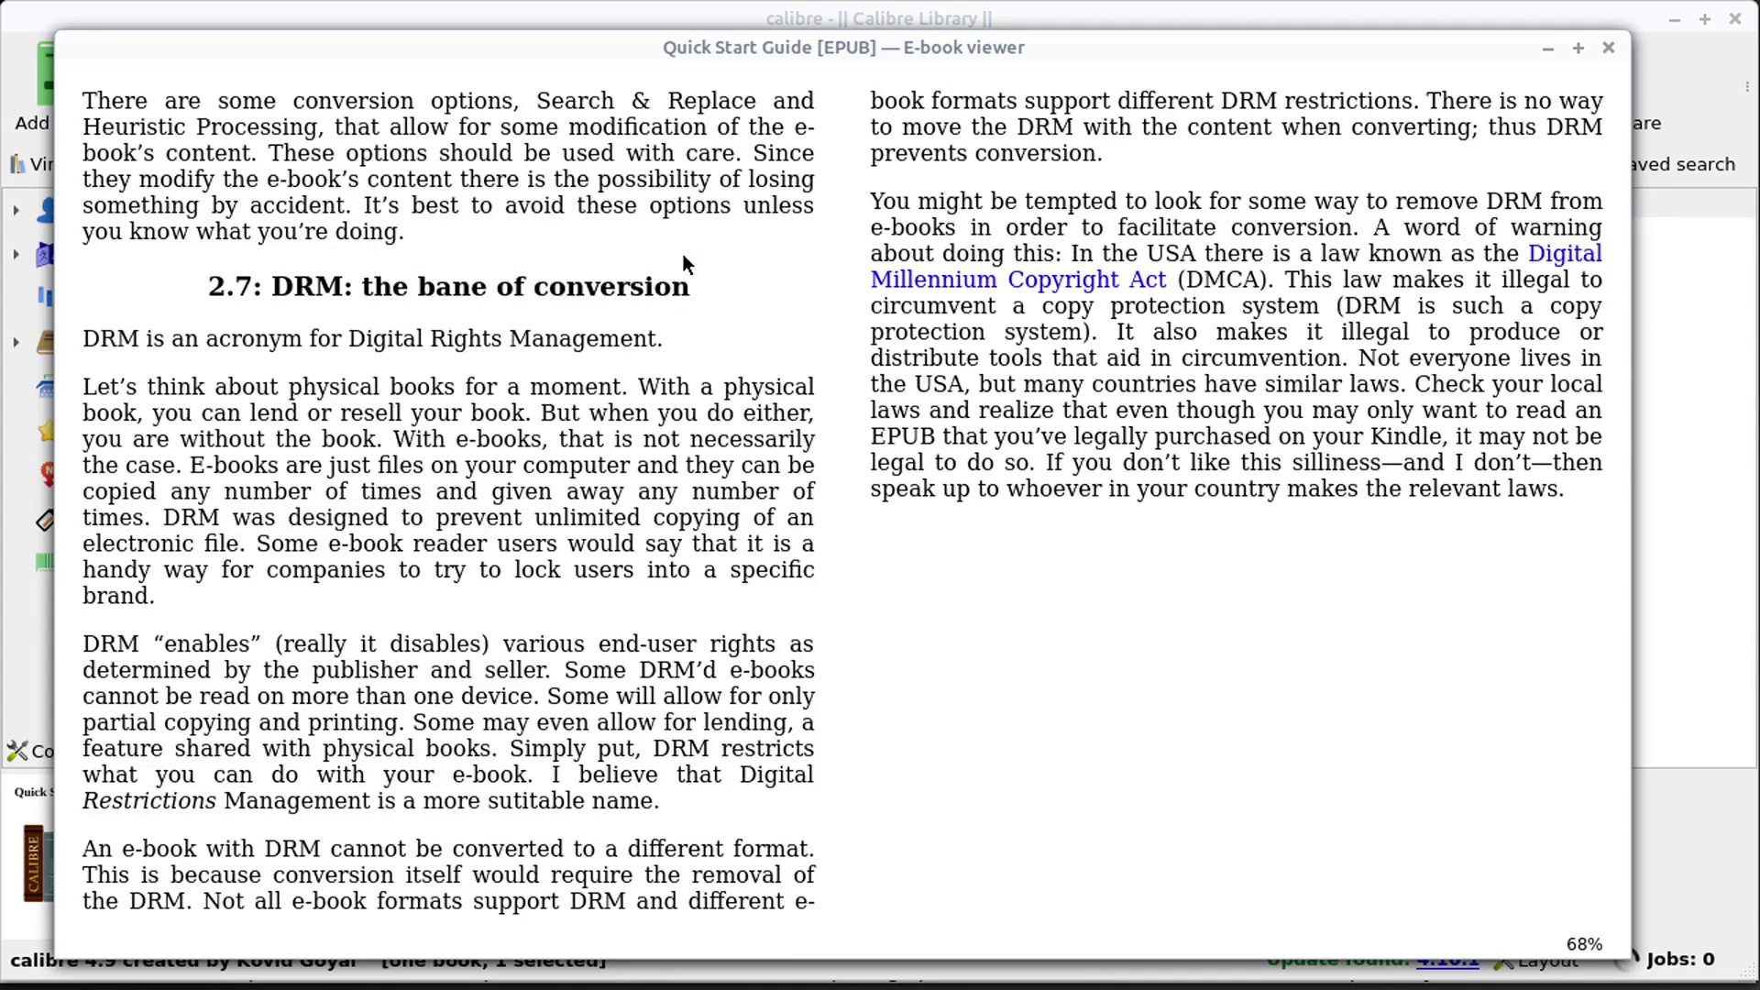
pyautogui.rightClick(756, 470)
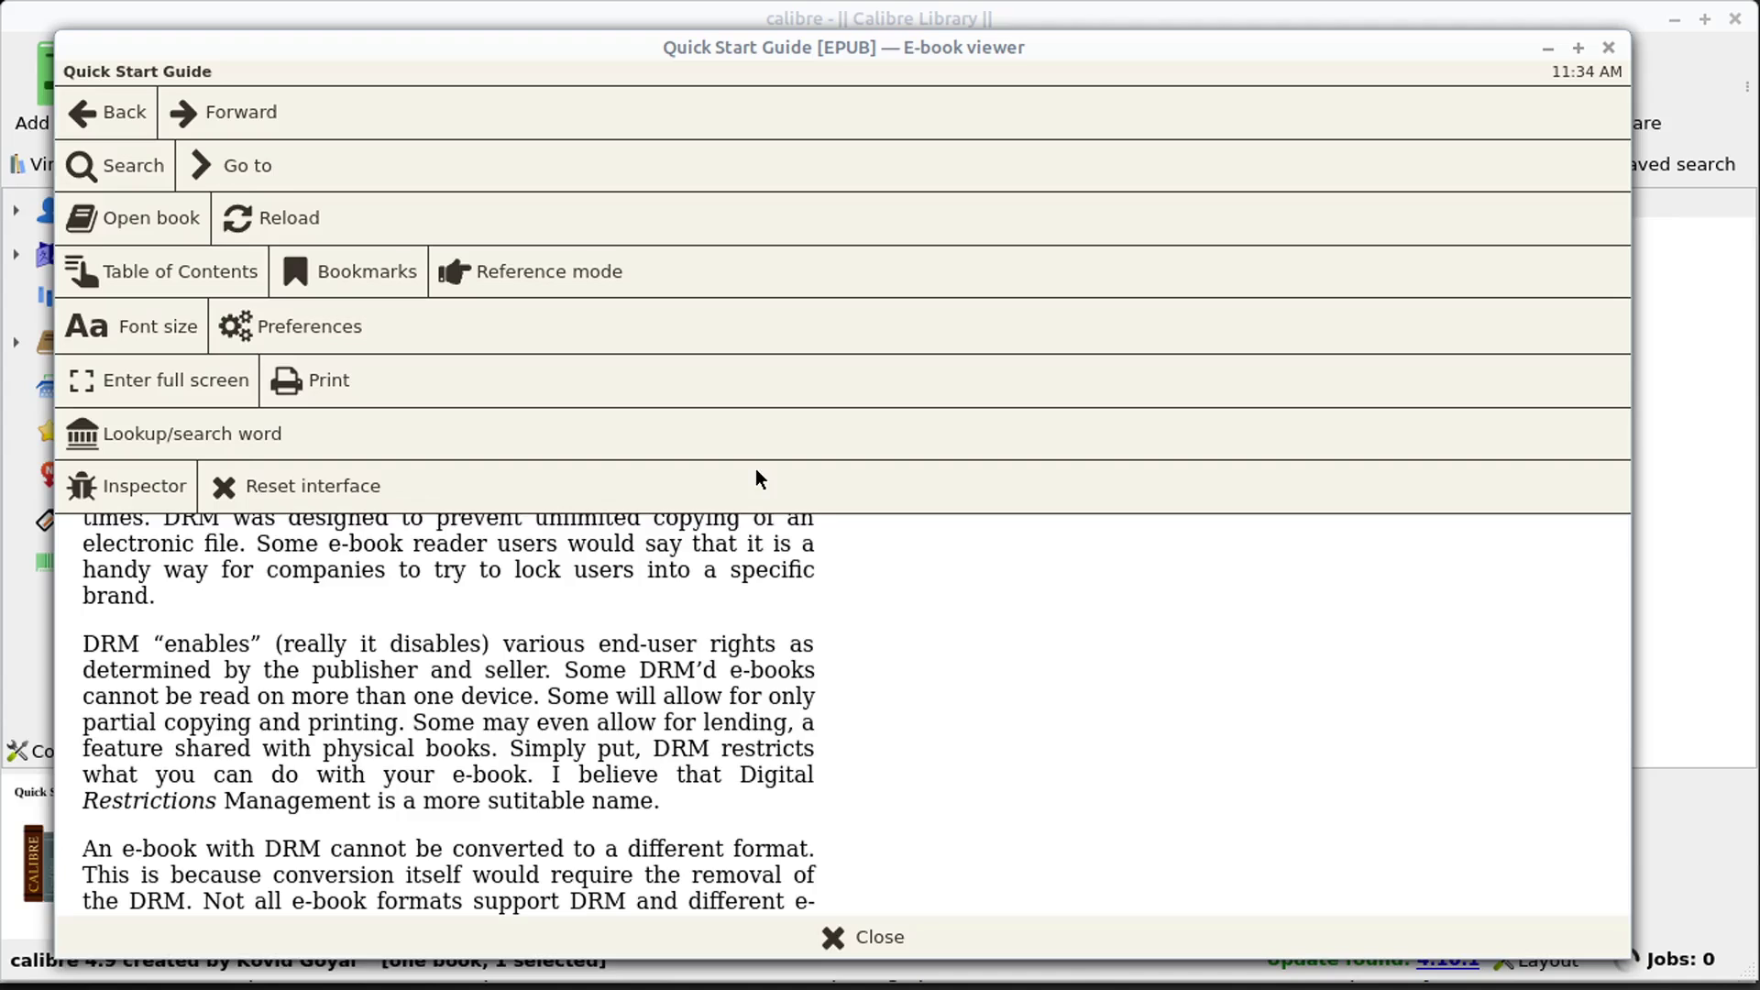
pyautogui.click(756, 471)
pyautogui.rightClick(756, 470)
pyautogui.click(755, 470)
pyautogui.rightClick(835, 506)
pyautogui.click(678, 584)
pyautogui.rightClick(486, 708)
pyautogui.click(151, 330)
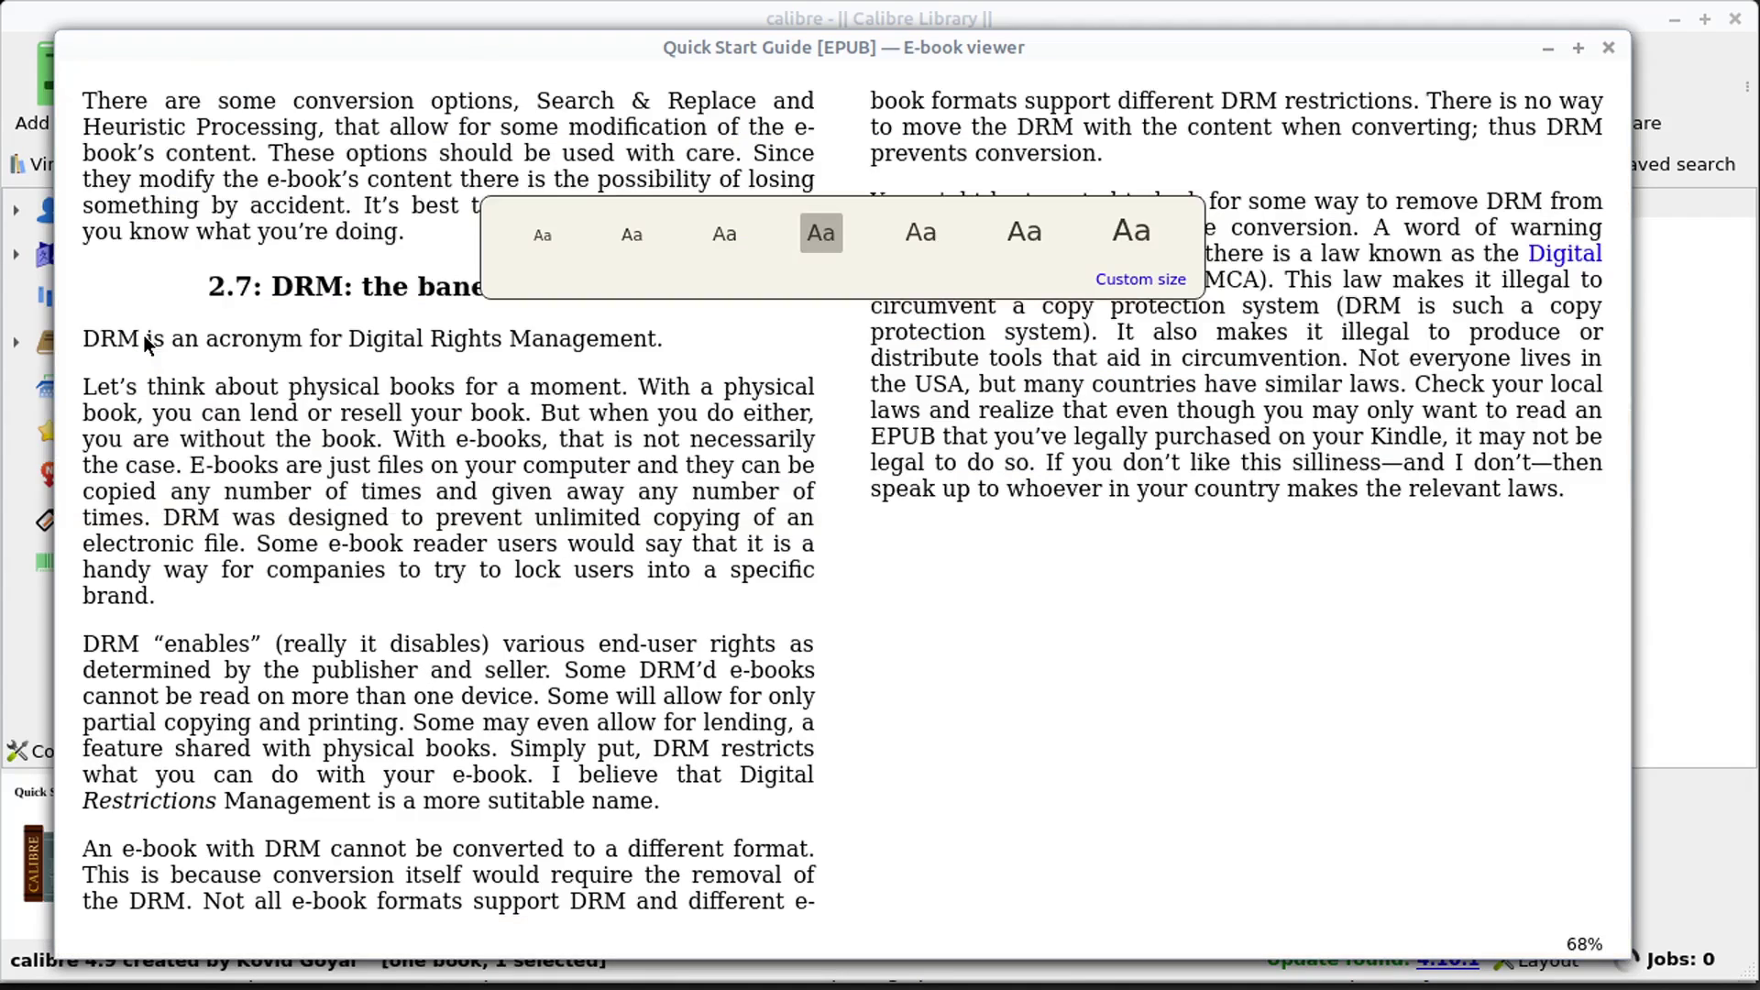
pyautogui.click(920, 235)
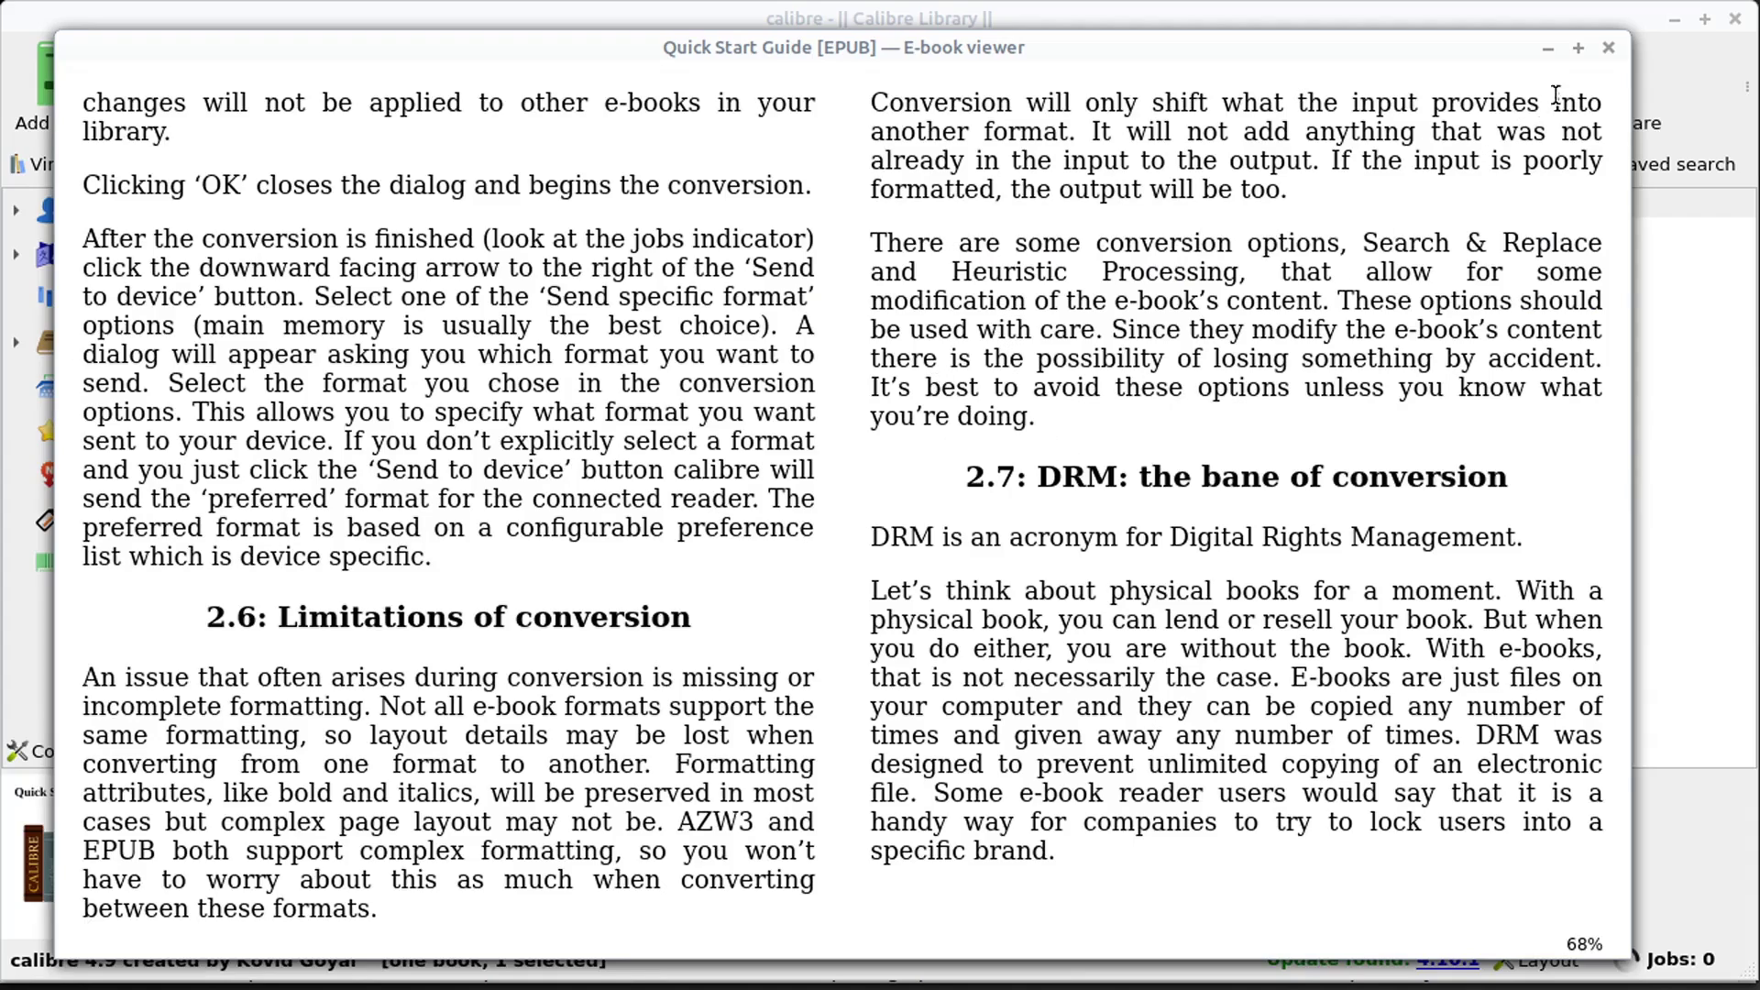
pyautogui.click(1607, 49)
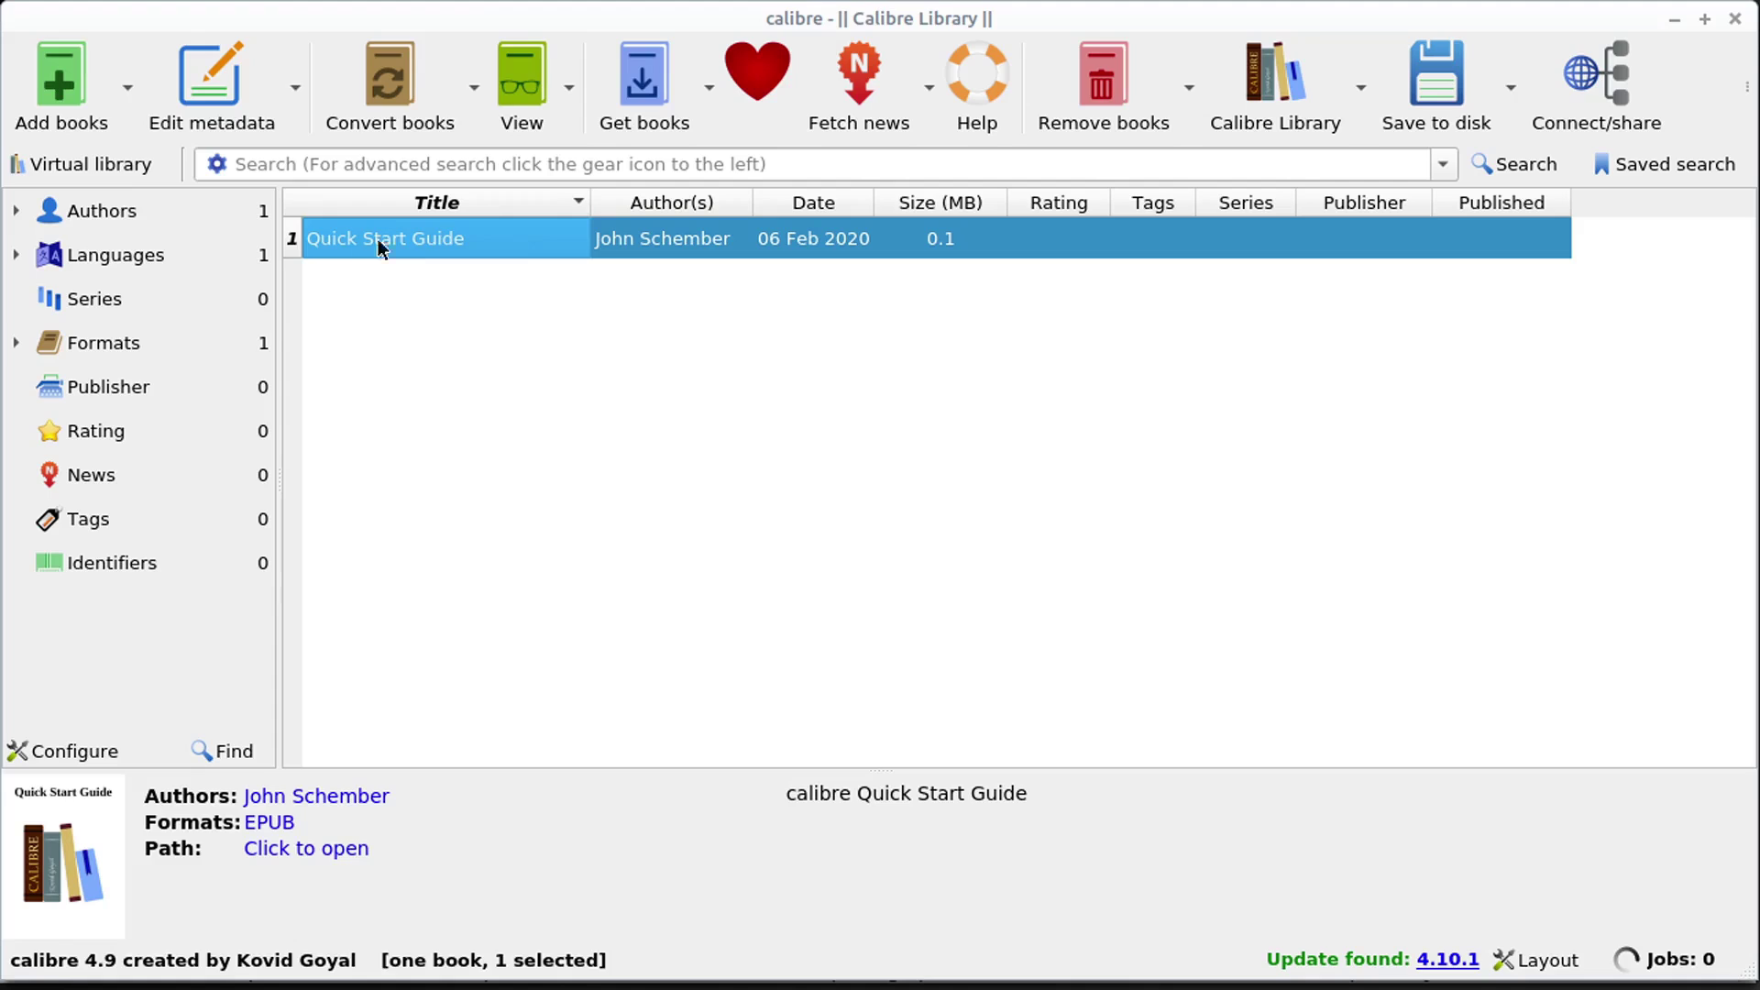
# - Add pg910.epub (White Fang by Jack London) from the Desktop to the library
pyautogui.click(76, 97)
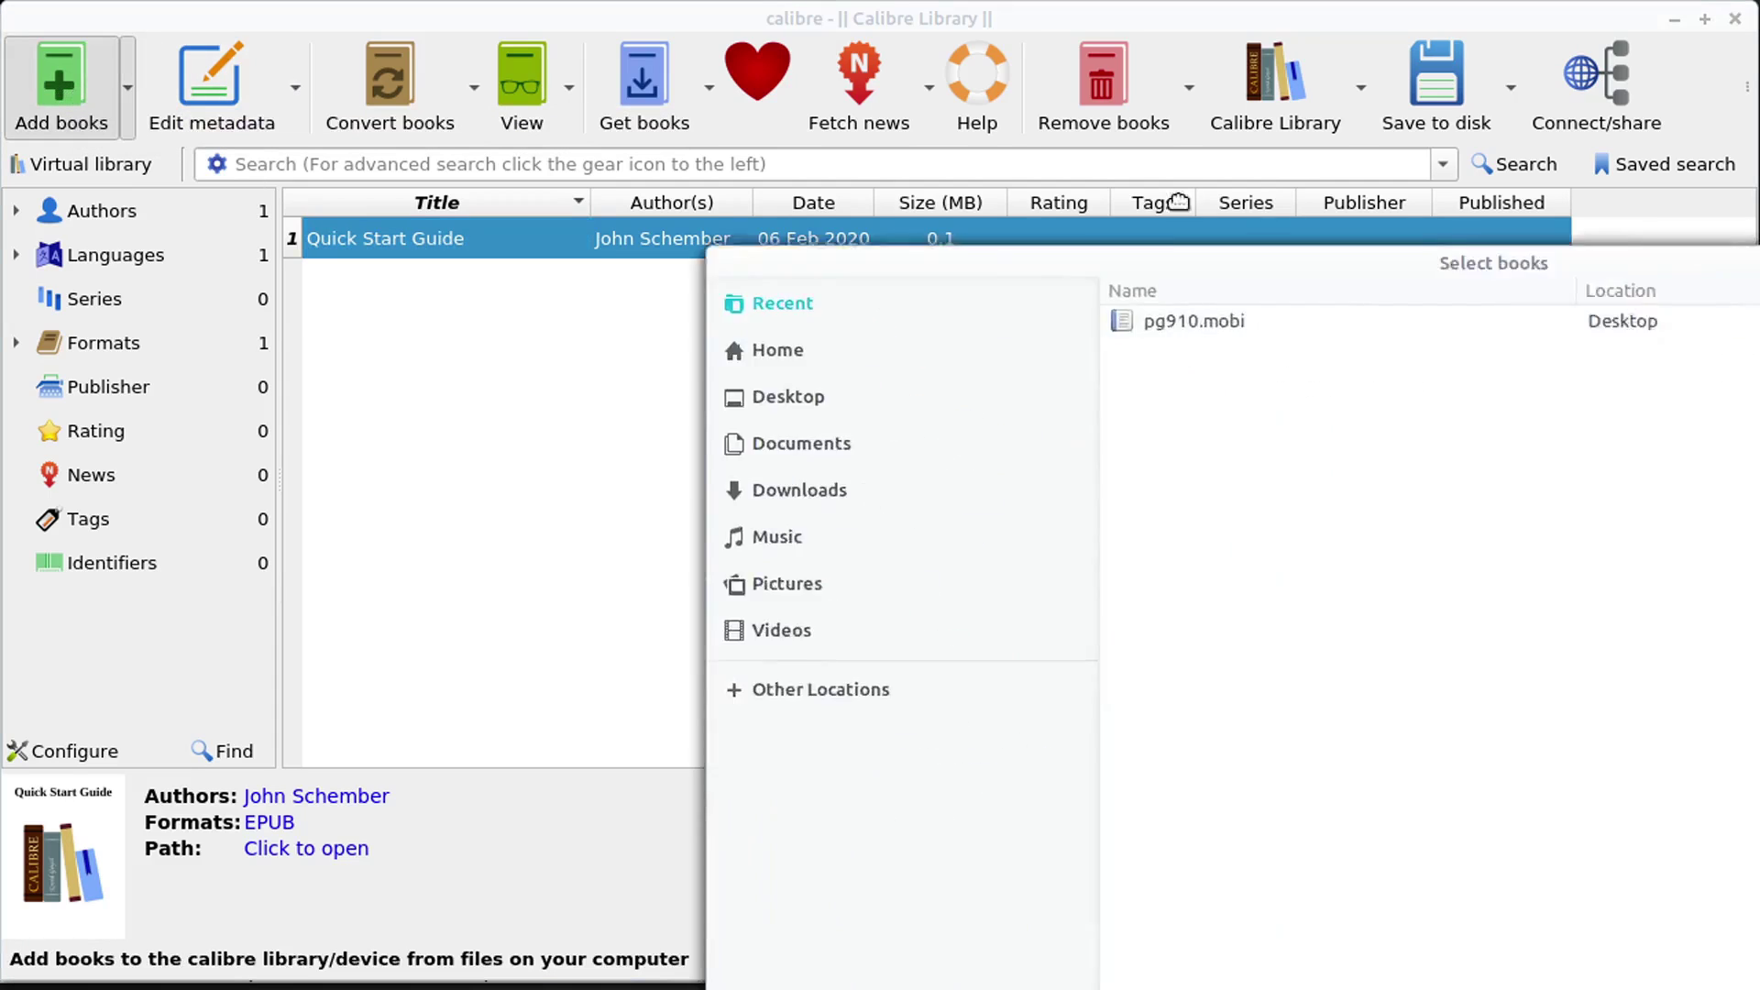
pyautogui.click(239, 191)
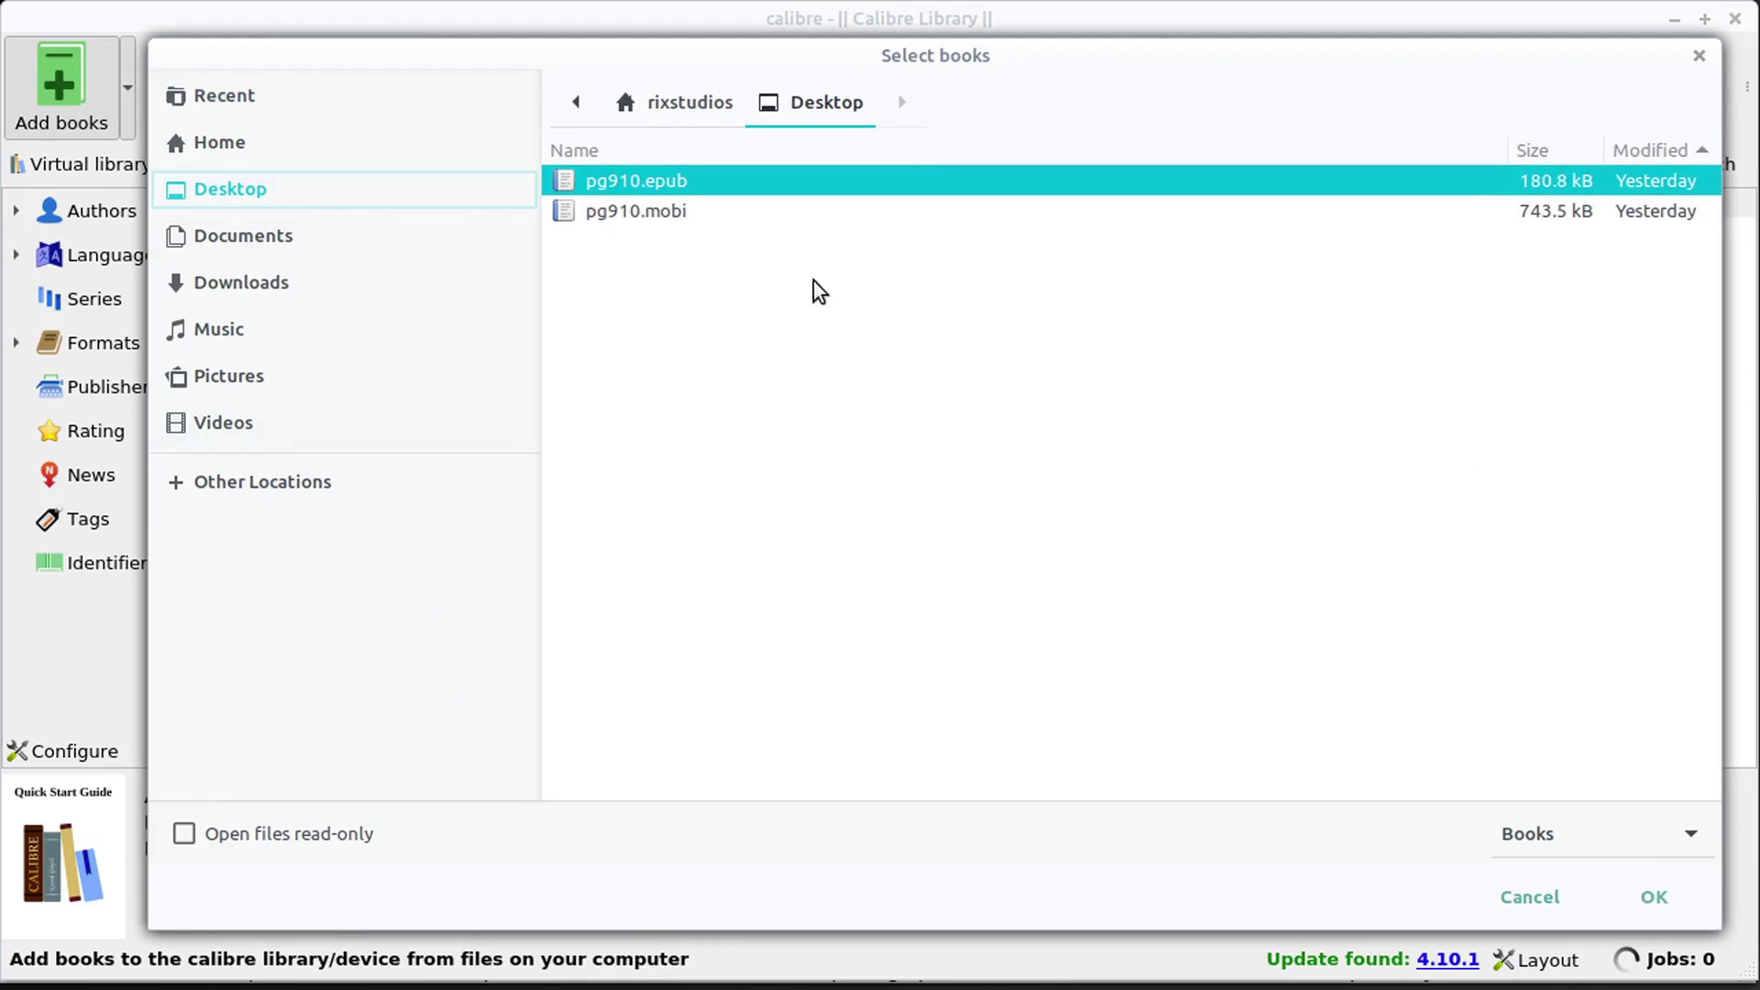
pyautogui.click(674, 214)
pyautogui.click(662, 180)
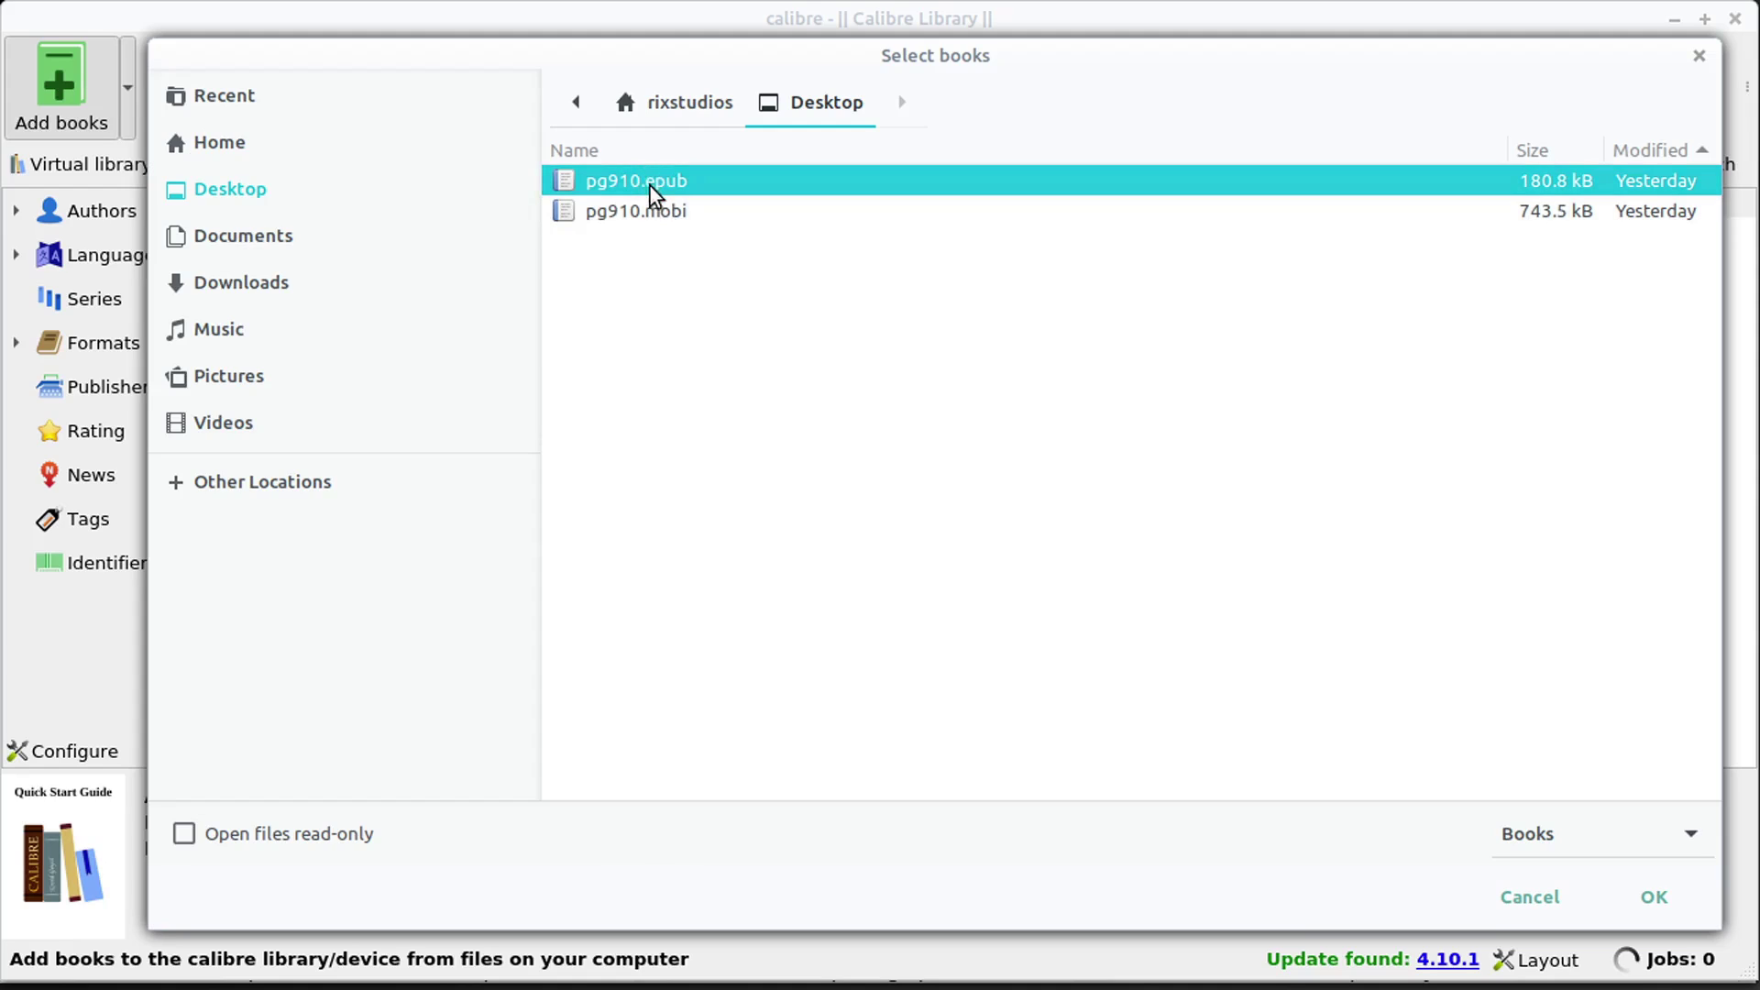
pyautogui.click(1670, 900)
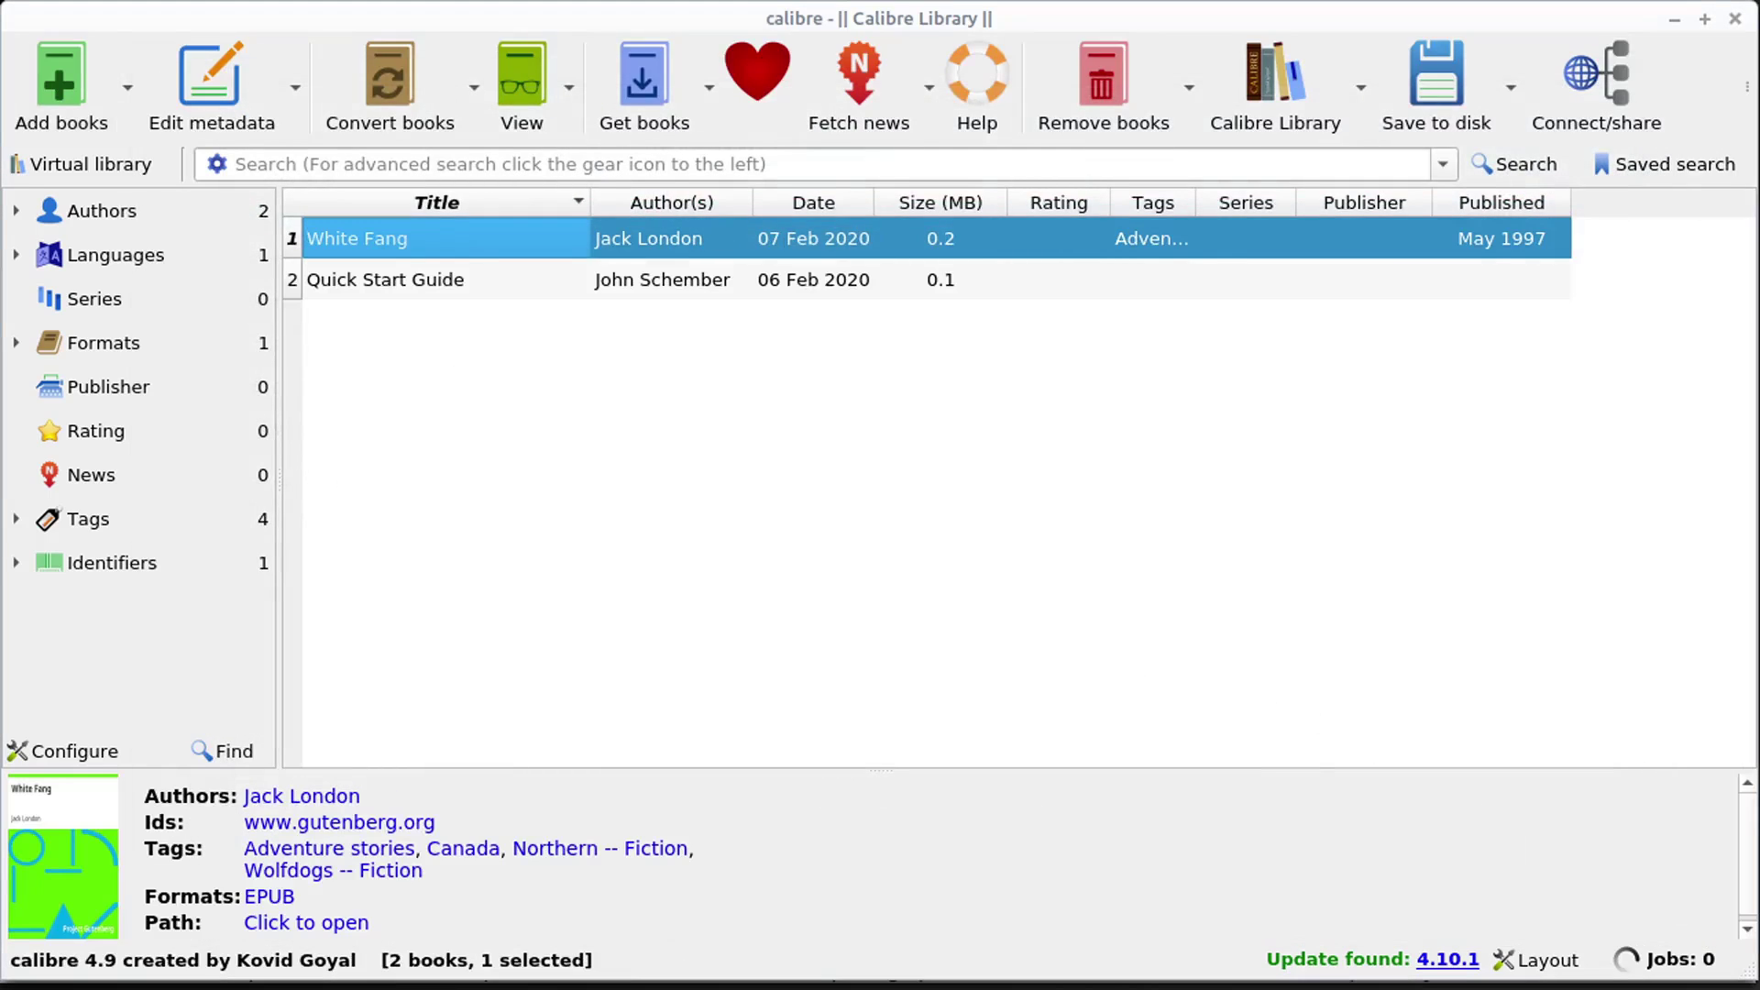
pyautogui.click(355, 282)
pyautogui.click(375, 244)
pyautogui.press('v')
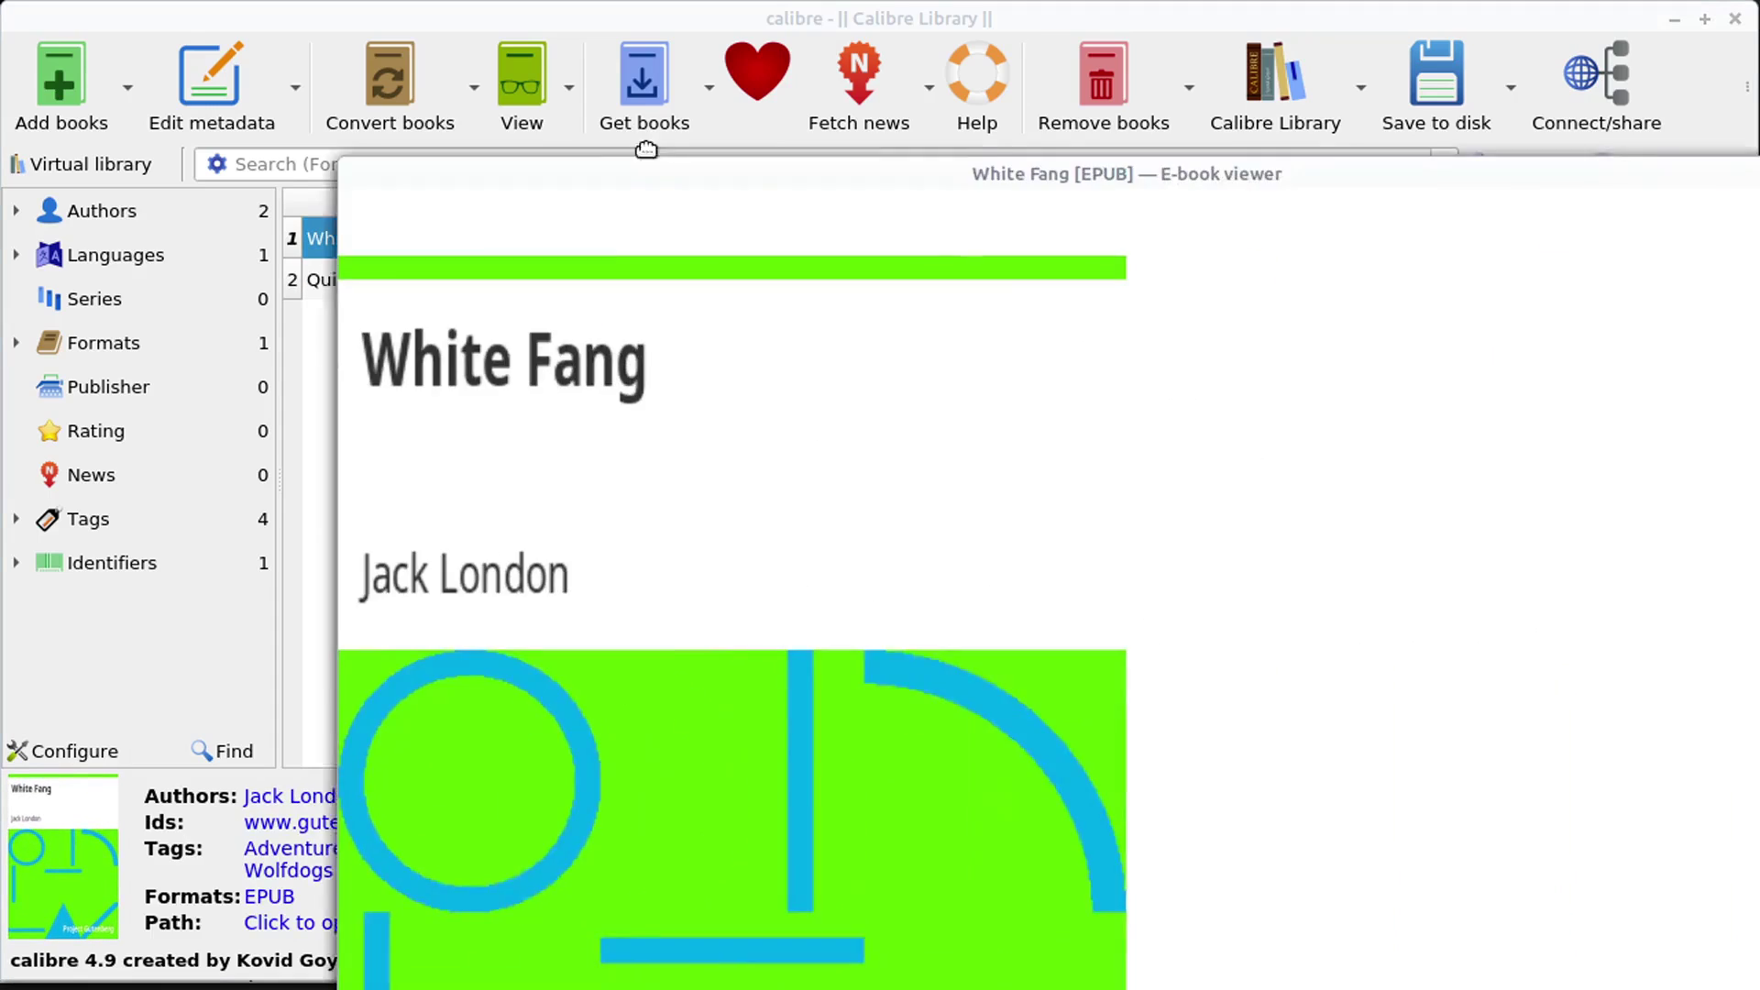
pyautogui.moveTo(660, 64); pyautogui.dragTo(547, 55)
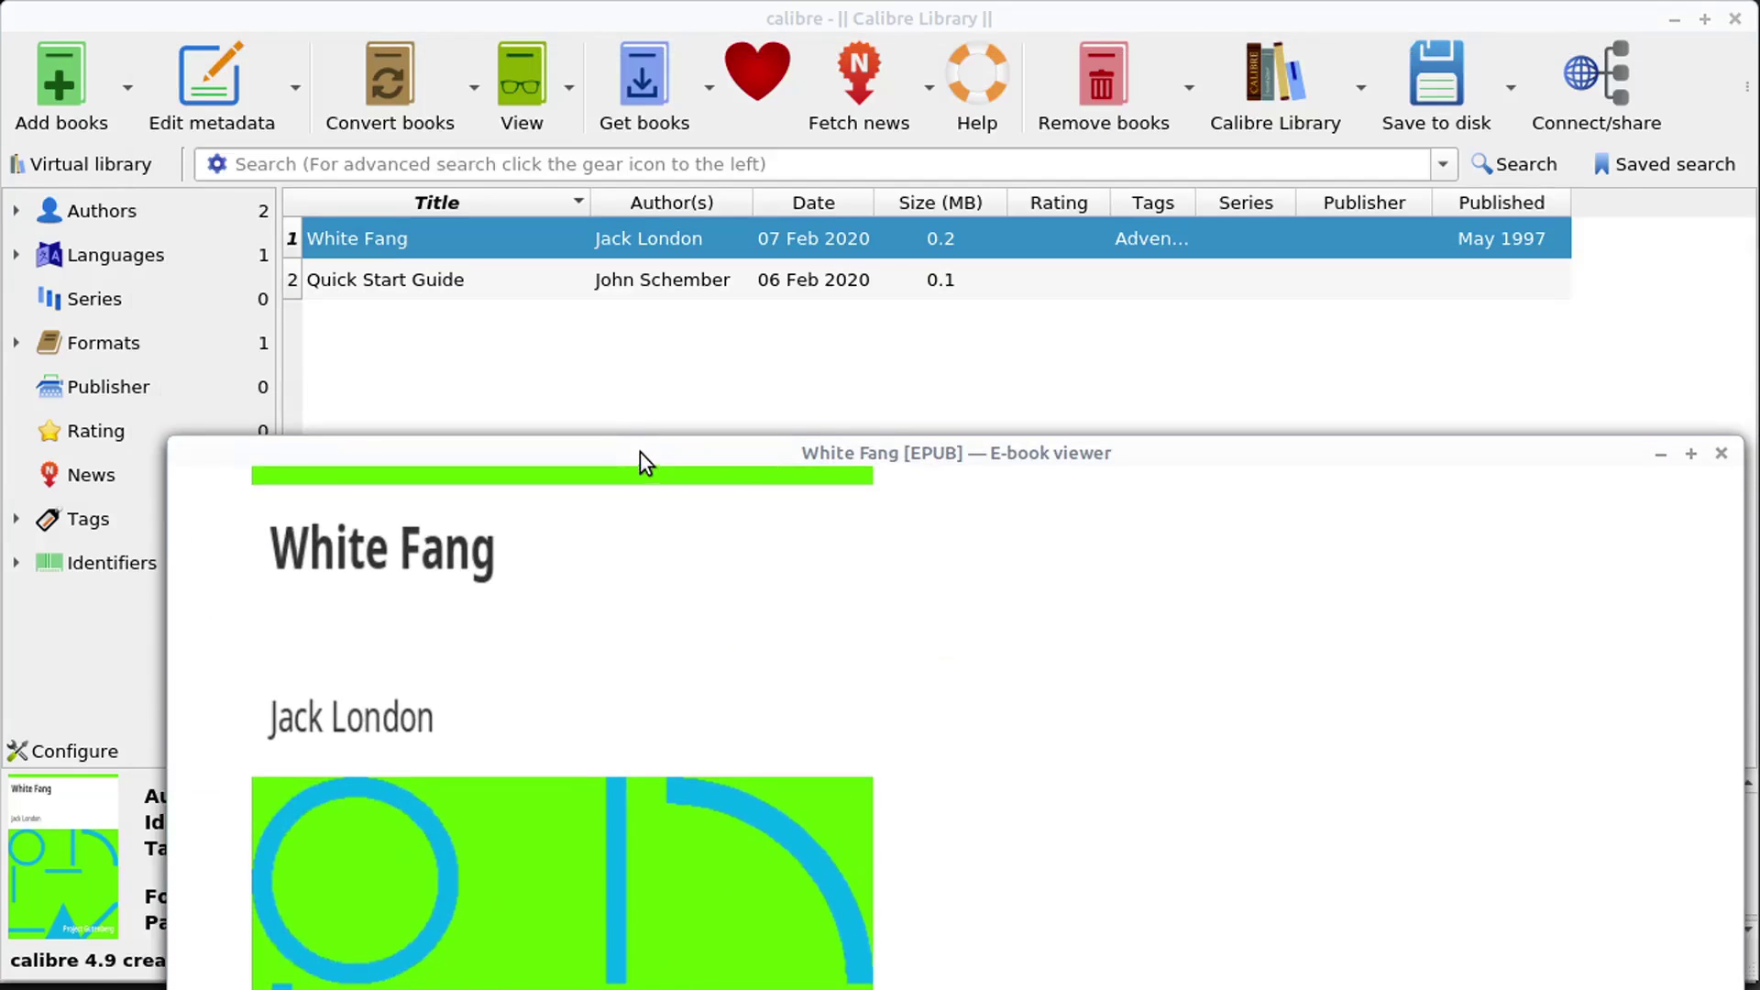
pyautogui.press('pagedown')
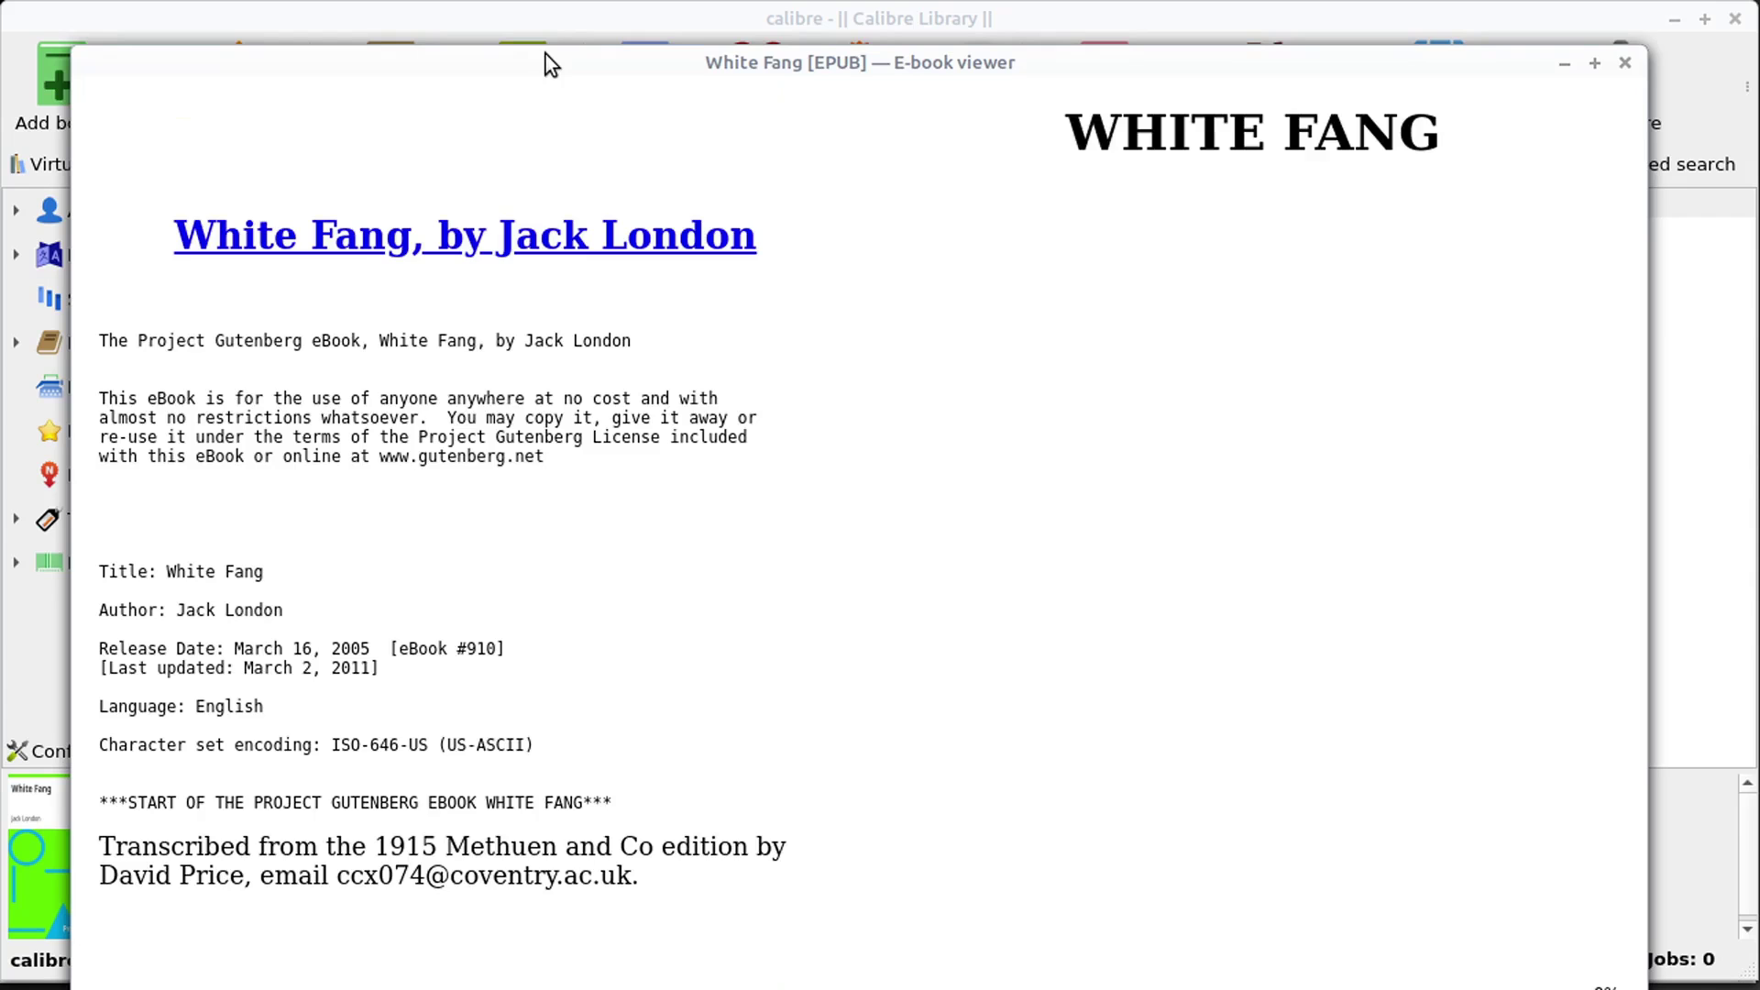
pyautogui.press('pagedown')
pyautogui.press('pagedown')
pyautogui.press('pagedown')
pyautogui.press('pagedown')
pyautogui.press('pagedown')
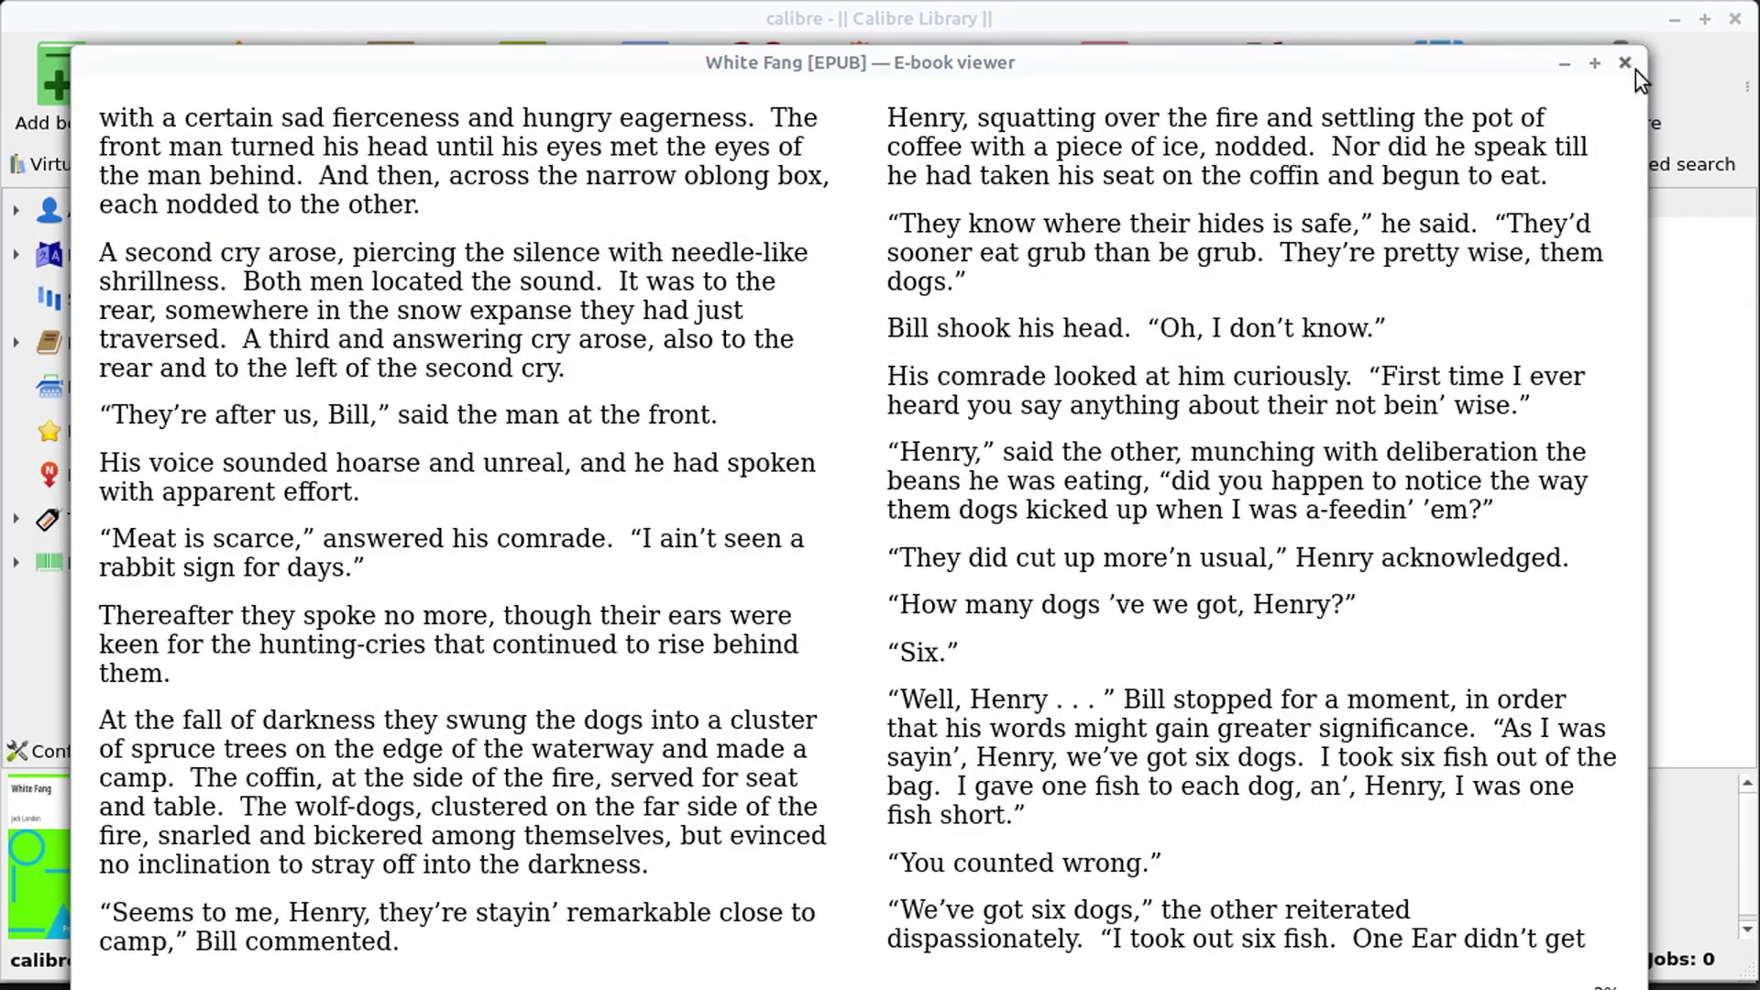
pyautogui.click(1625, 62)
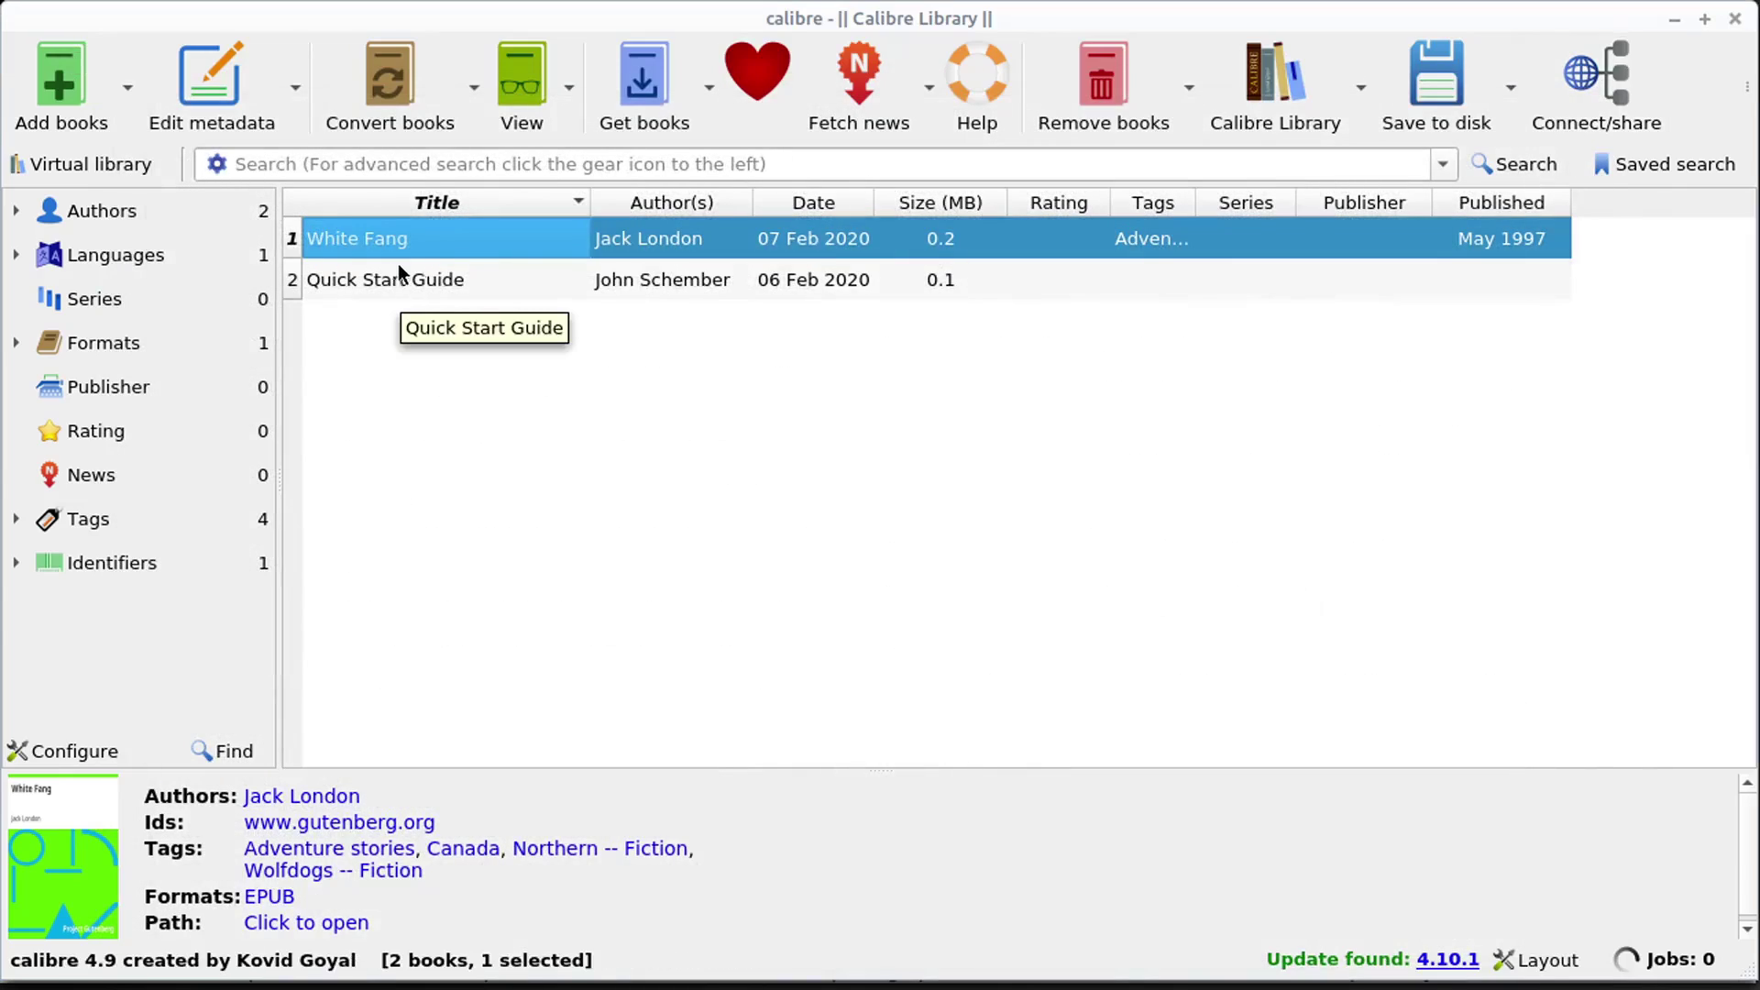
pyautogui.rightClick(405, 249)
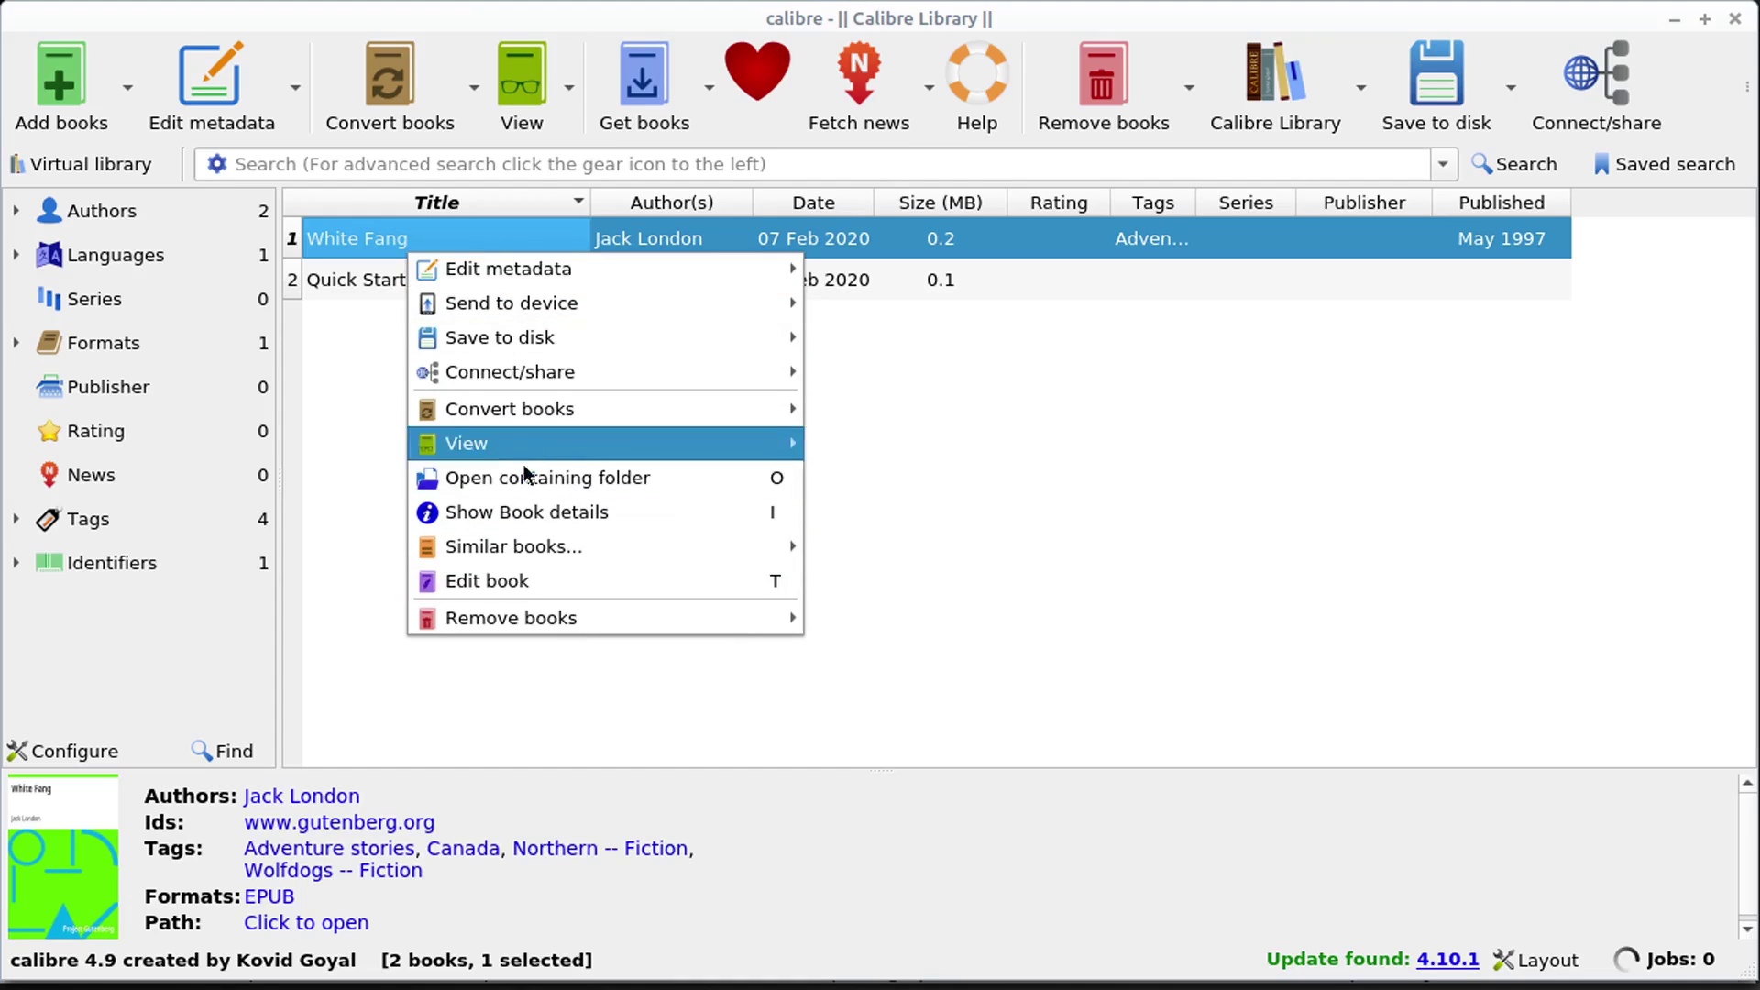
pyautogui.moveTo(488, 316)
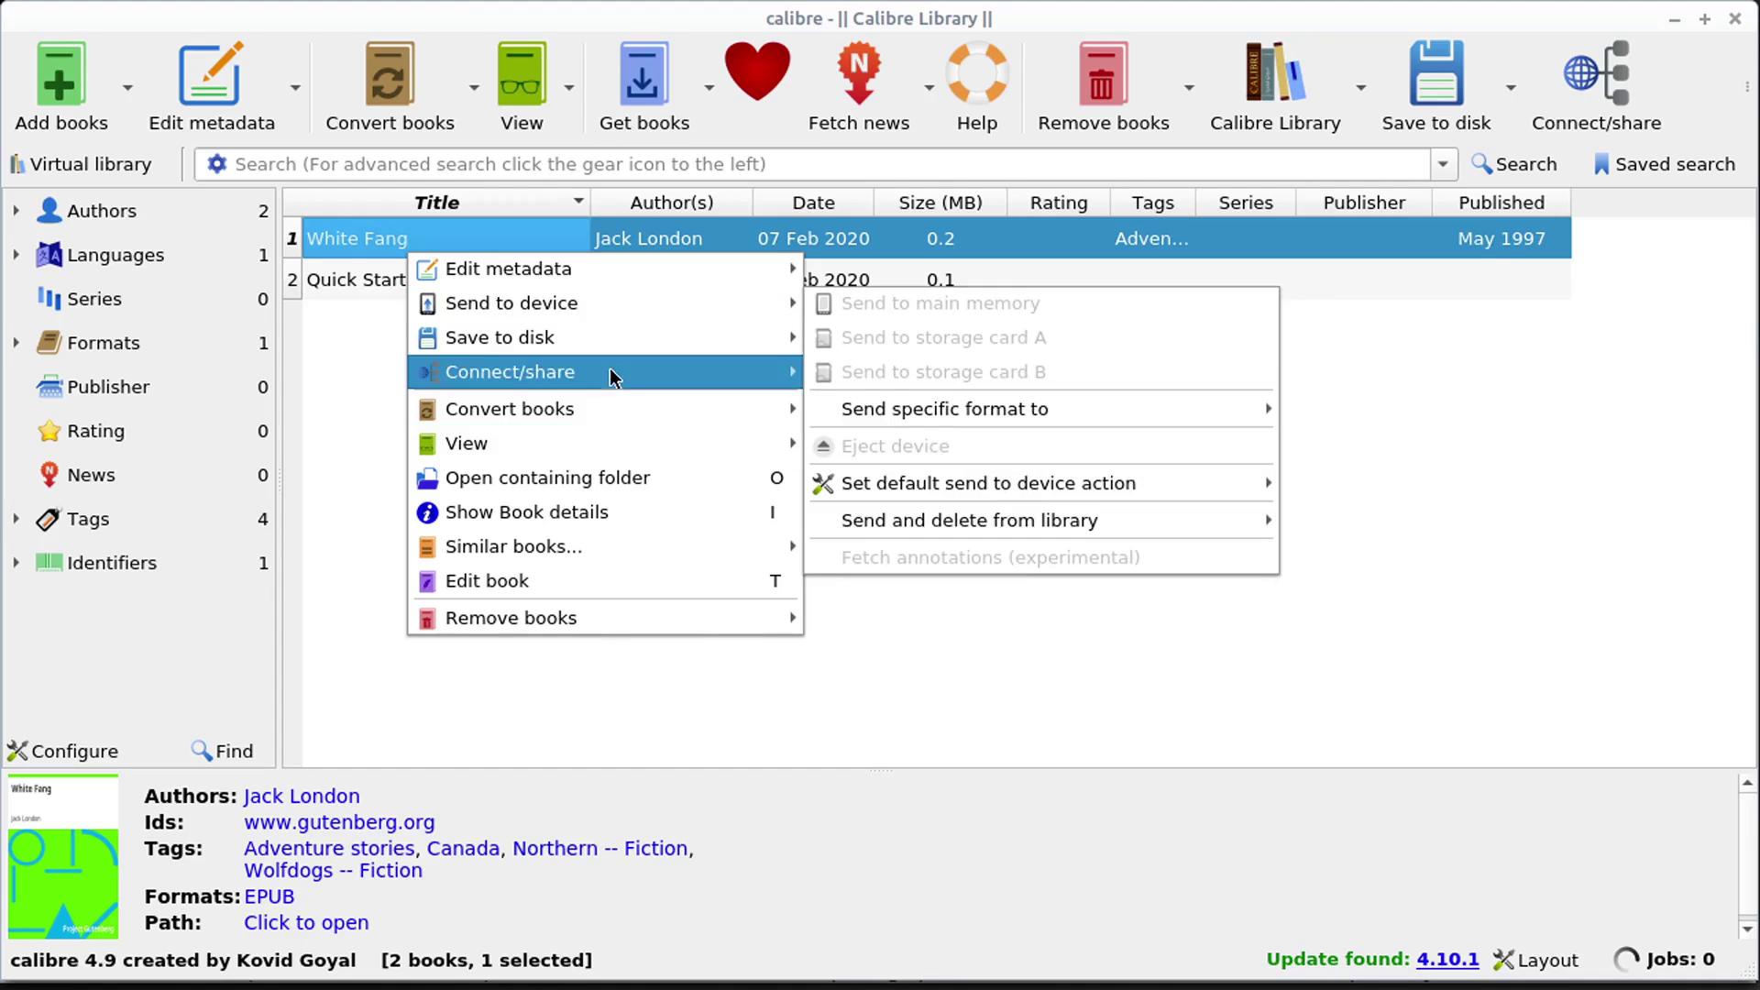
pyautogui.moveTo(583, 348)
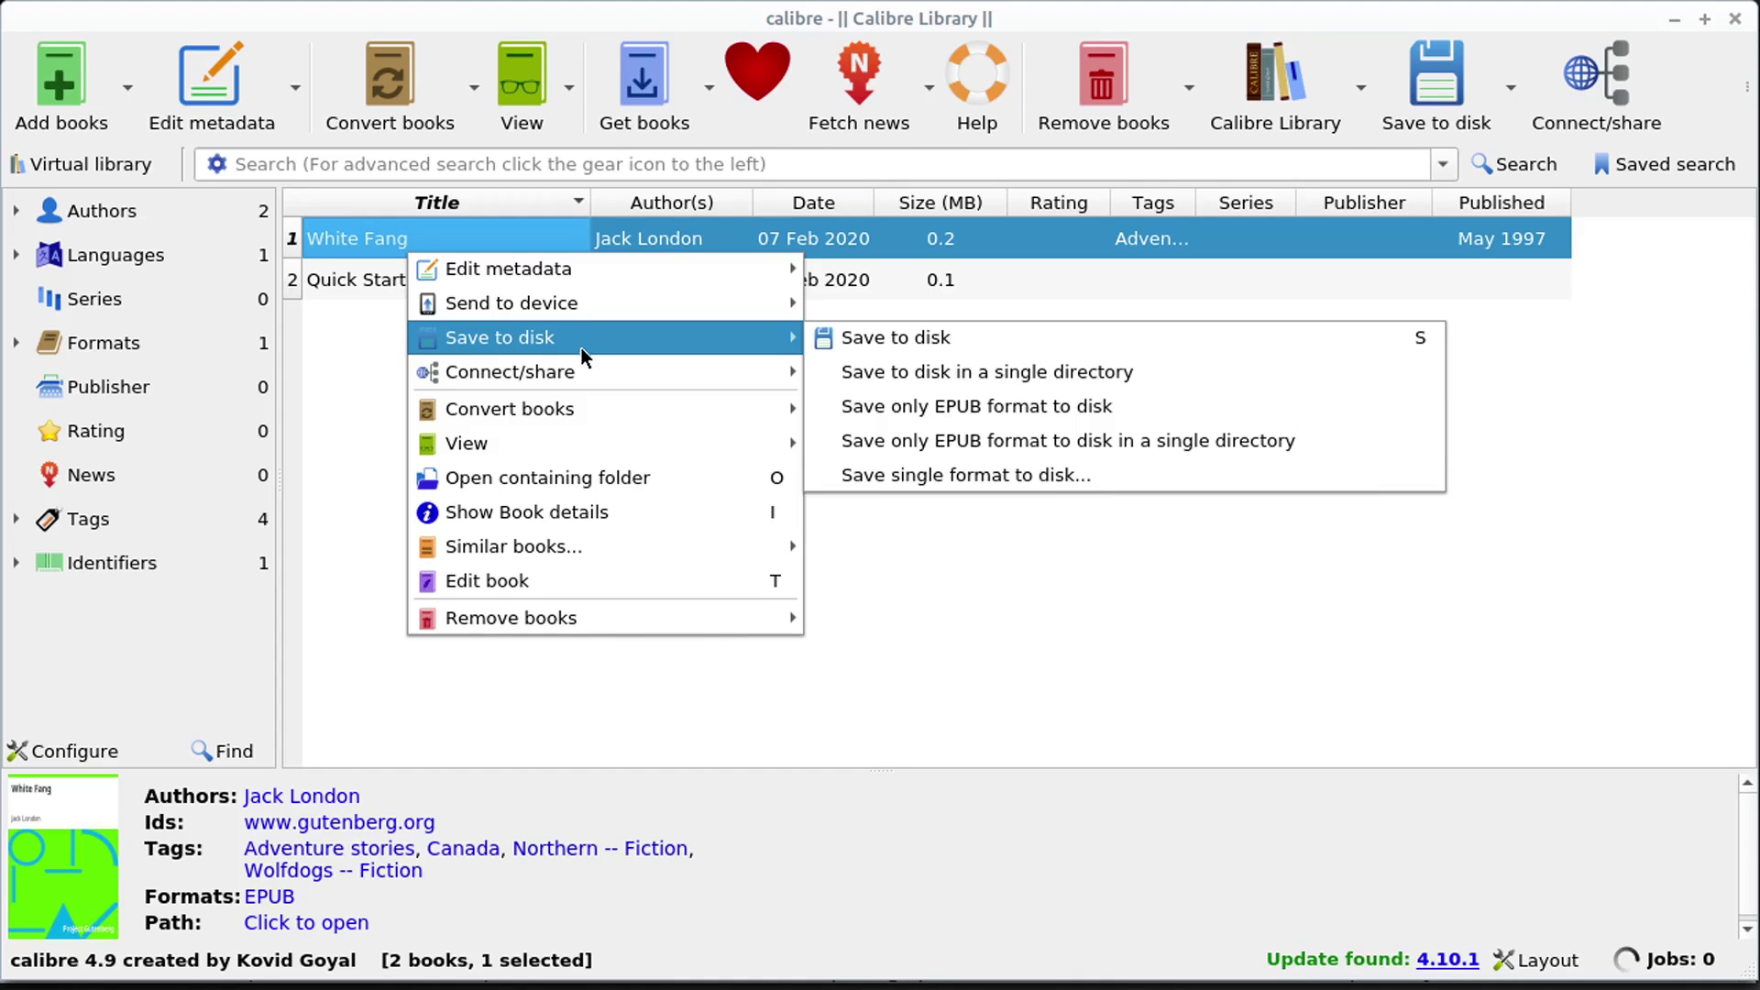
pyautogui.moveTo(563, 632)
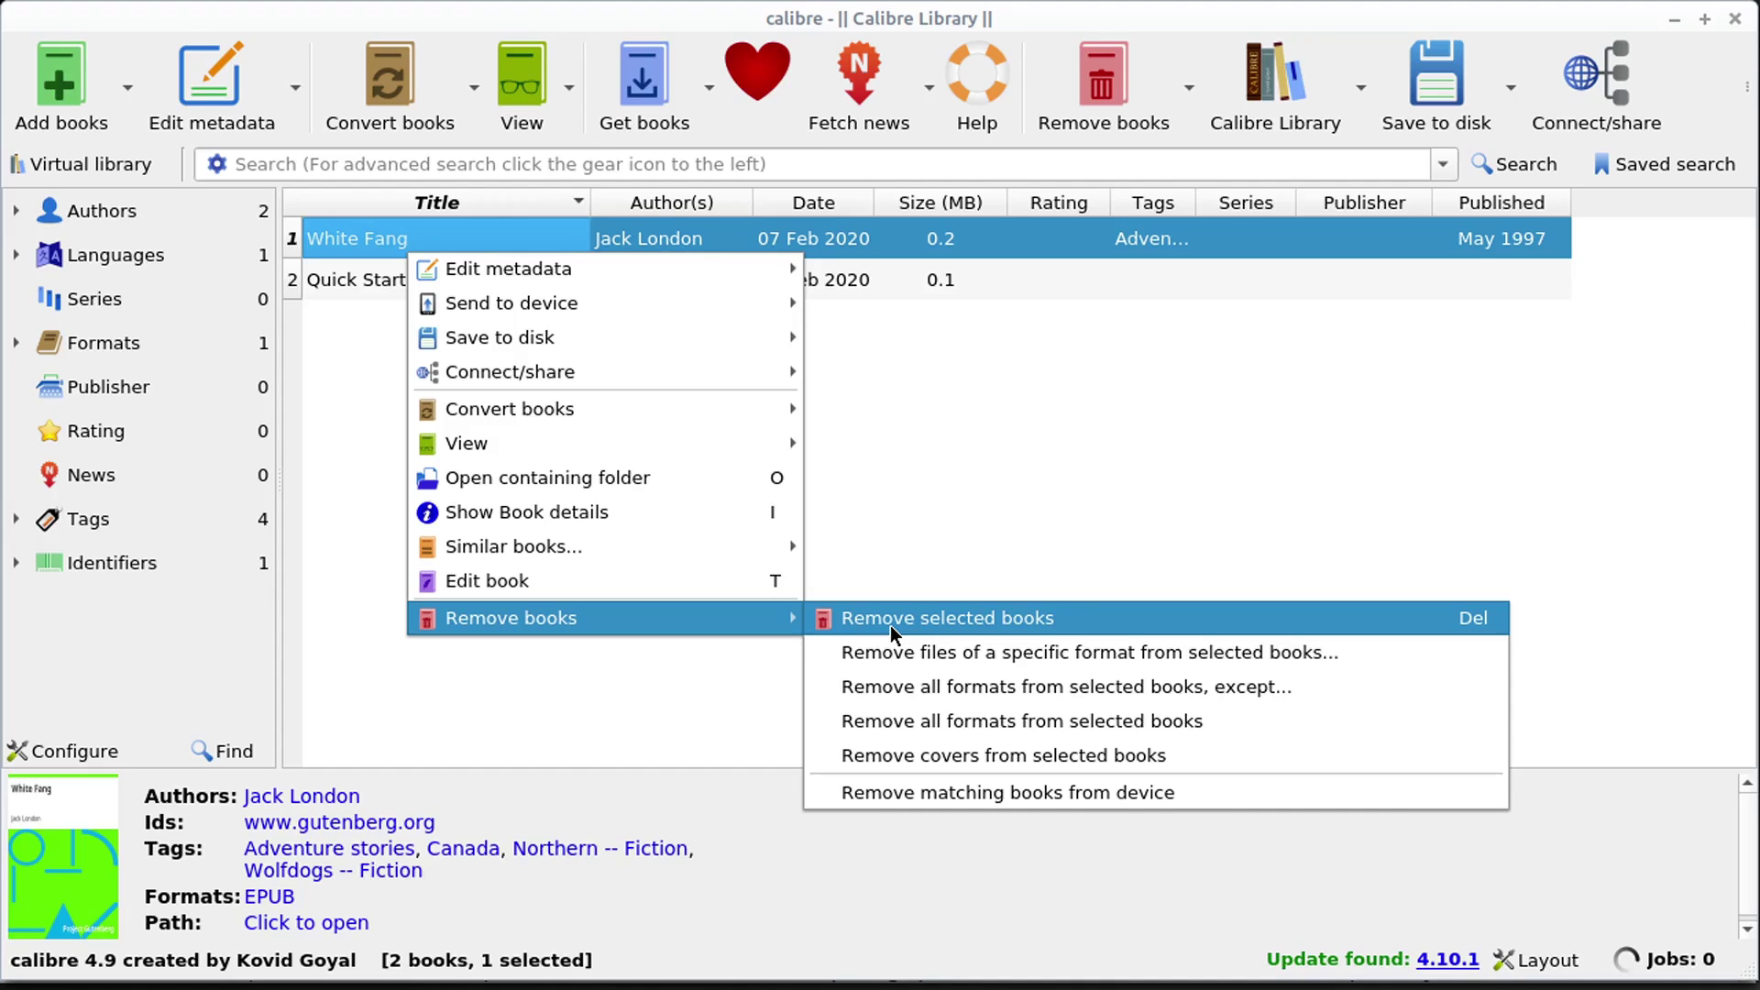
pyautogui.click(967, 492)
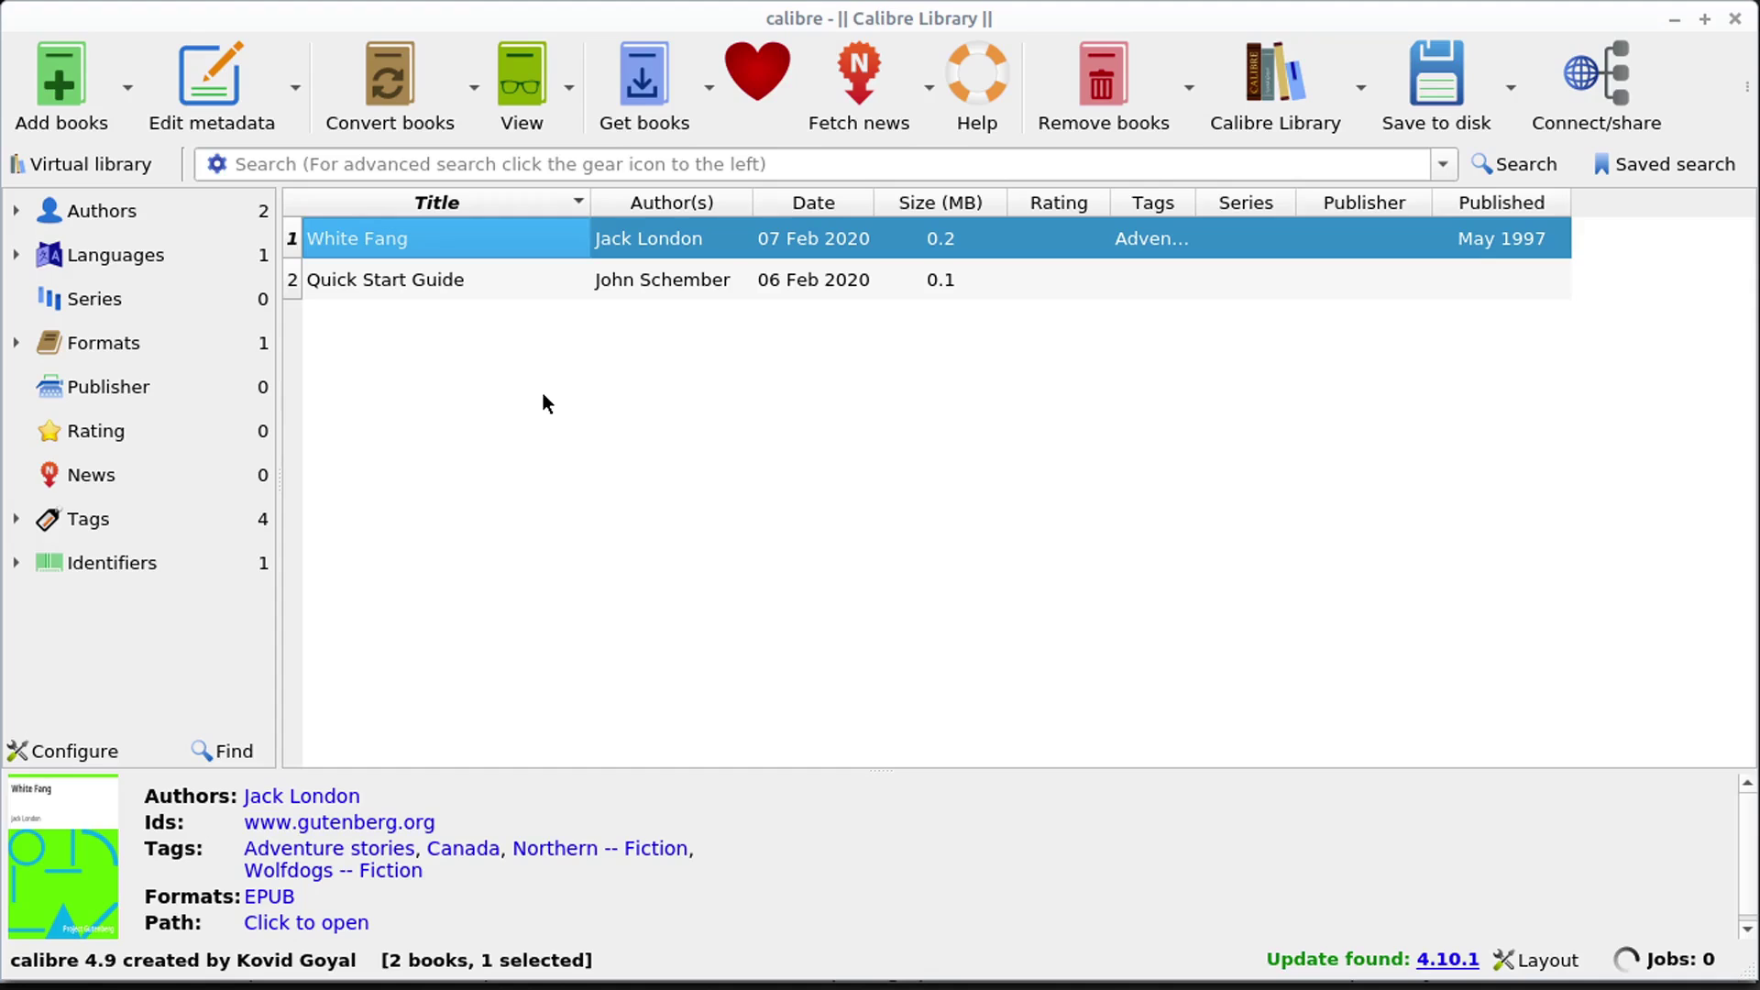
# - Search the online ebook stores for the title 'white fang'
pyautogui.click(653, 93)
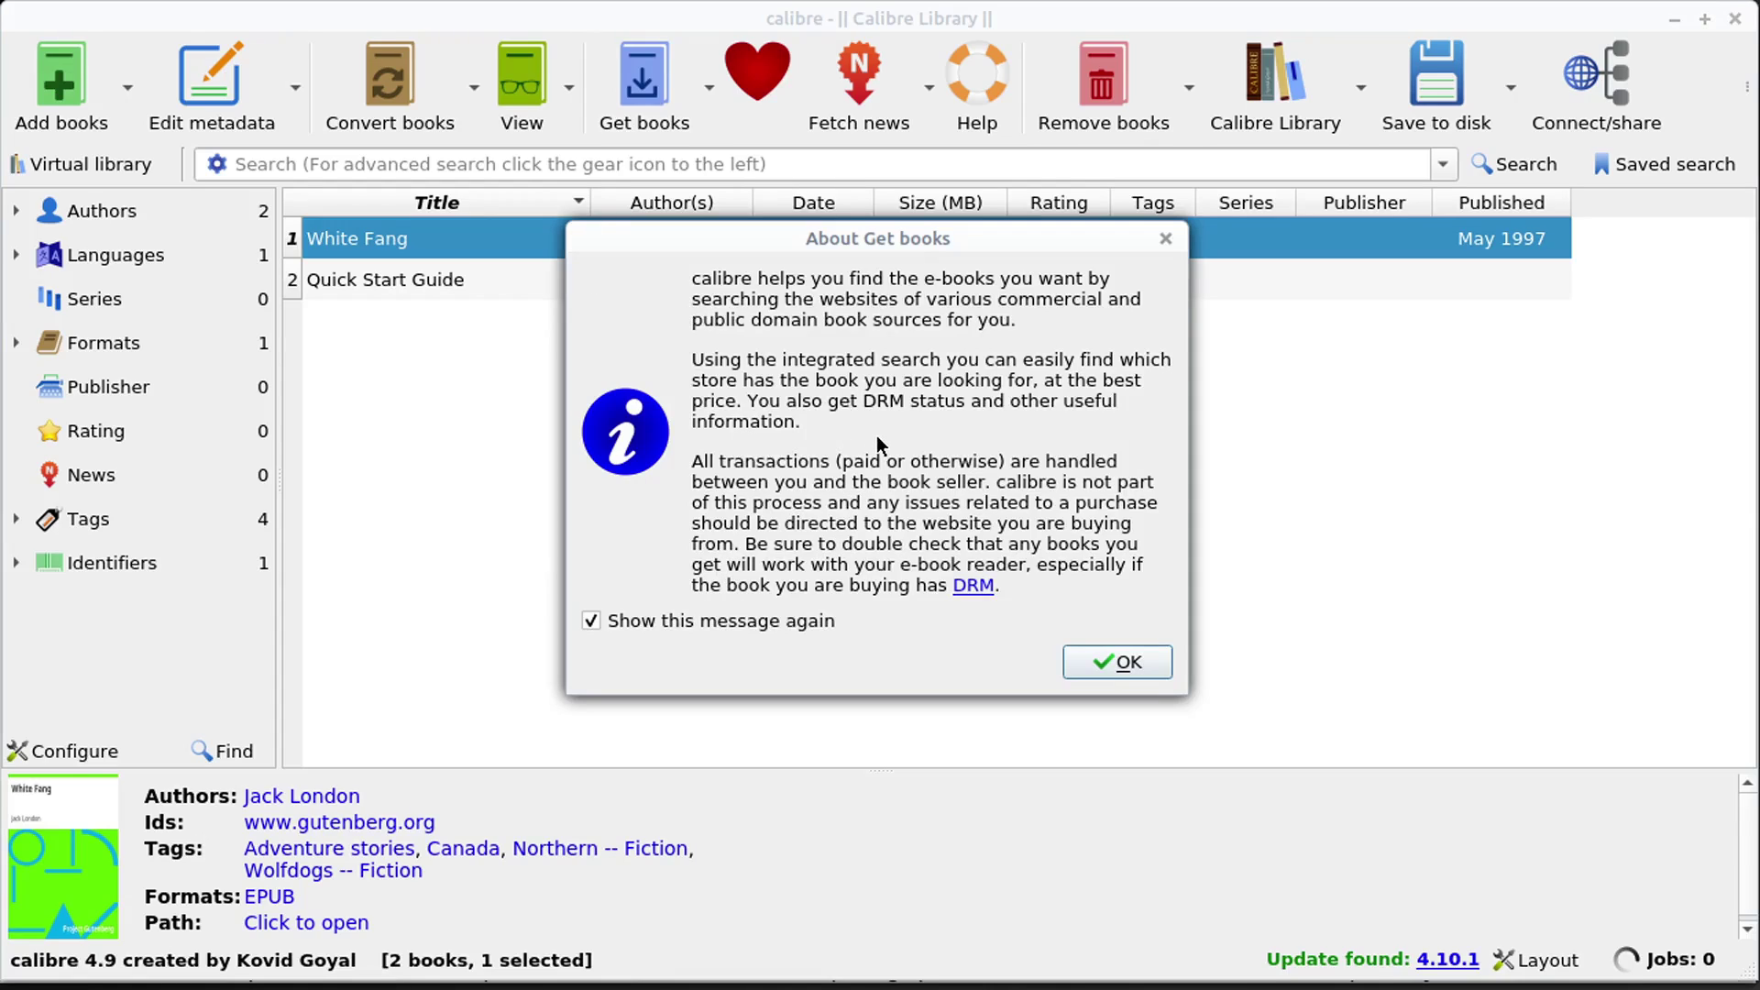
pyautogui.click(1132, 664)
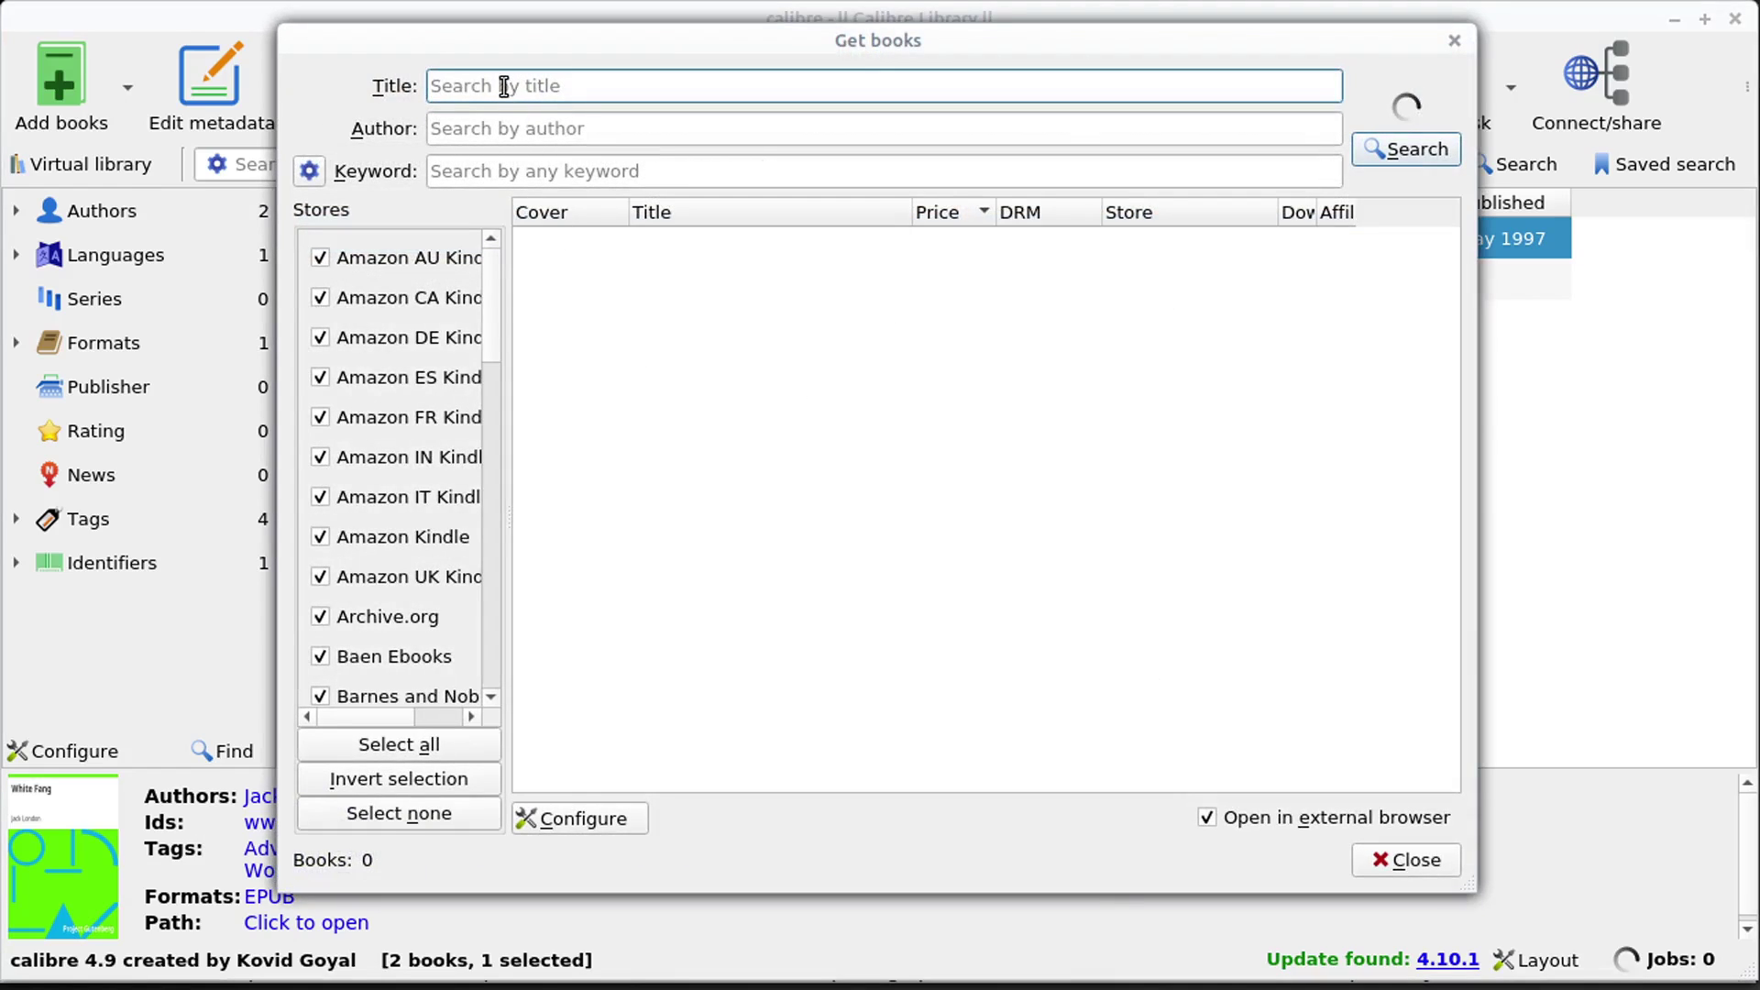
pyautogui.write('white fang')
pyautogui.click(1420, 153)
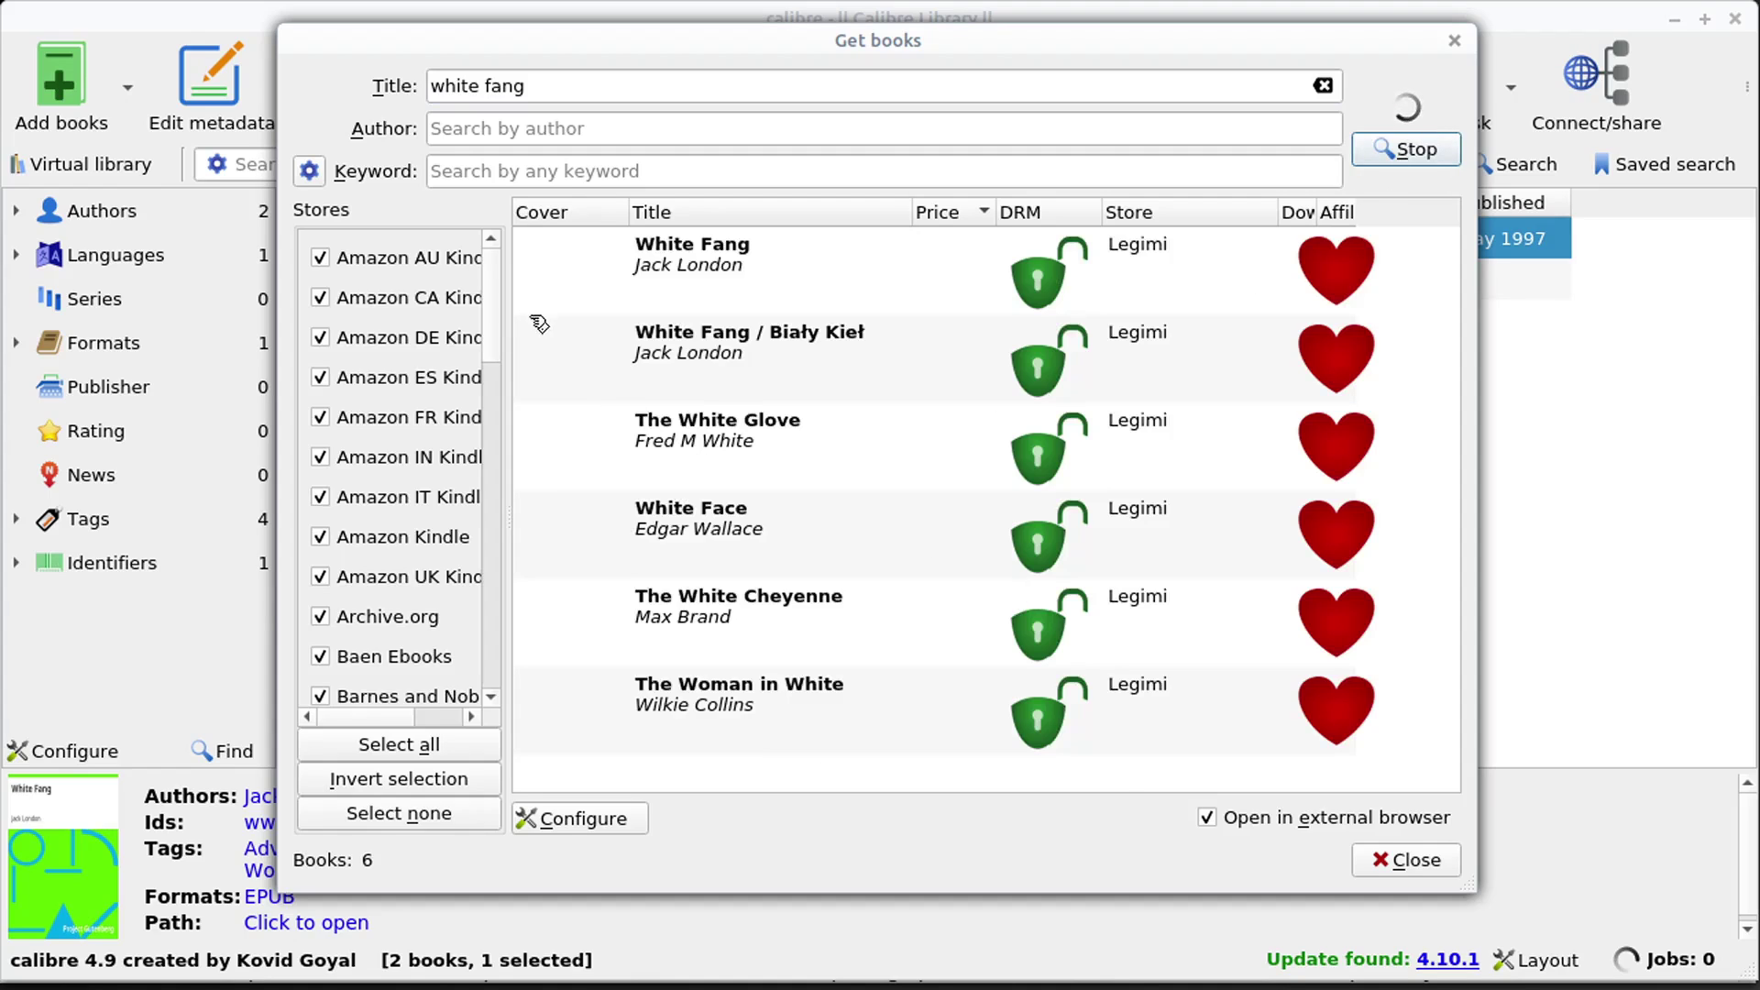
# - Browse the 64 results and select the free $0.00 Feedbooks White Fang by Jack London
pyautogui.moveTo(486, 295); pyautogui.dragTo(471, 640)
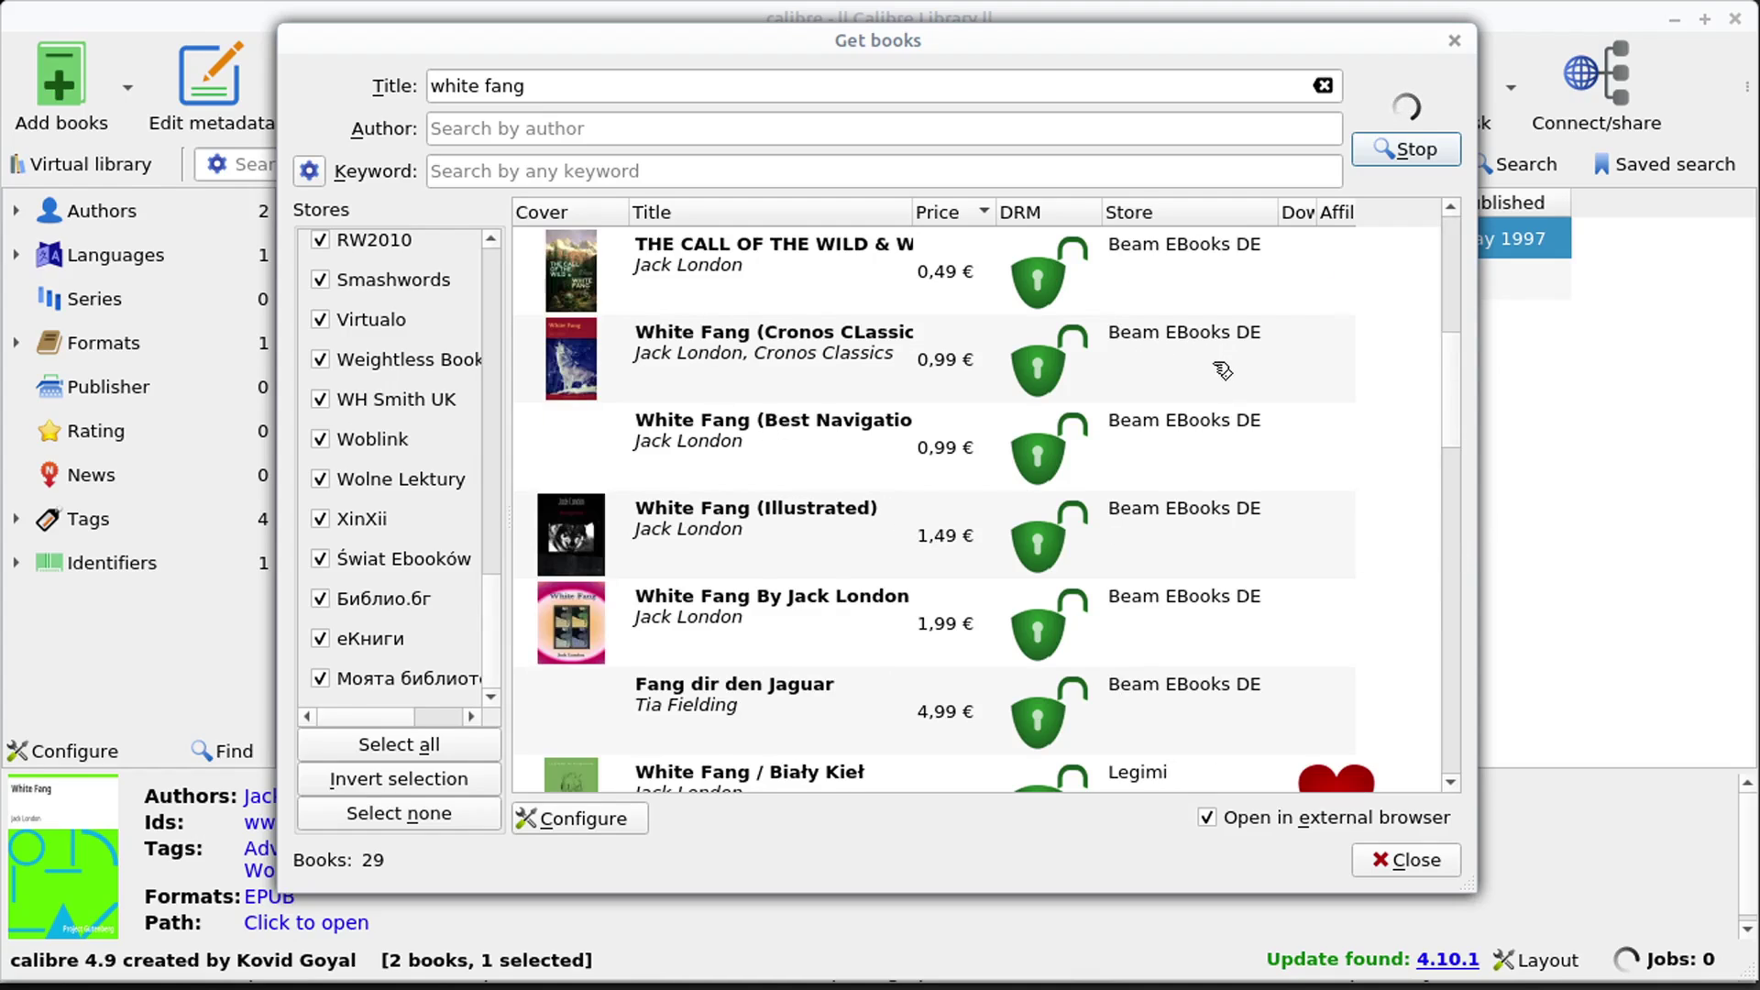
pyautogui.click(819, 440)
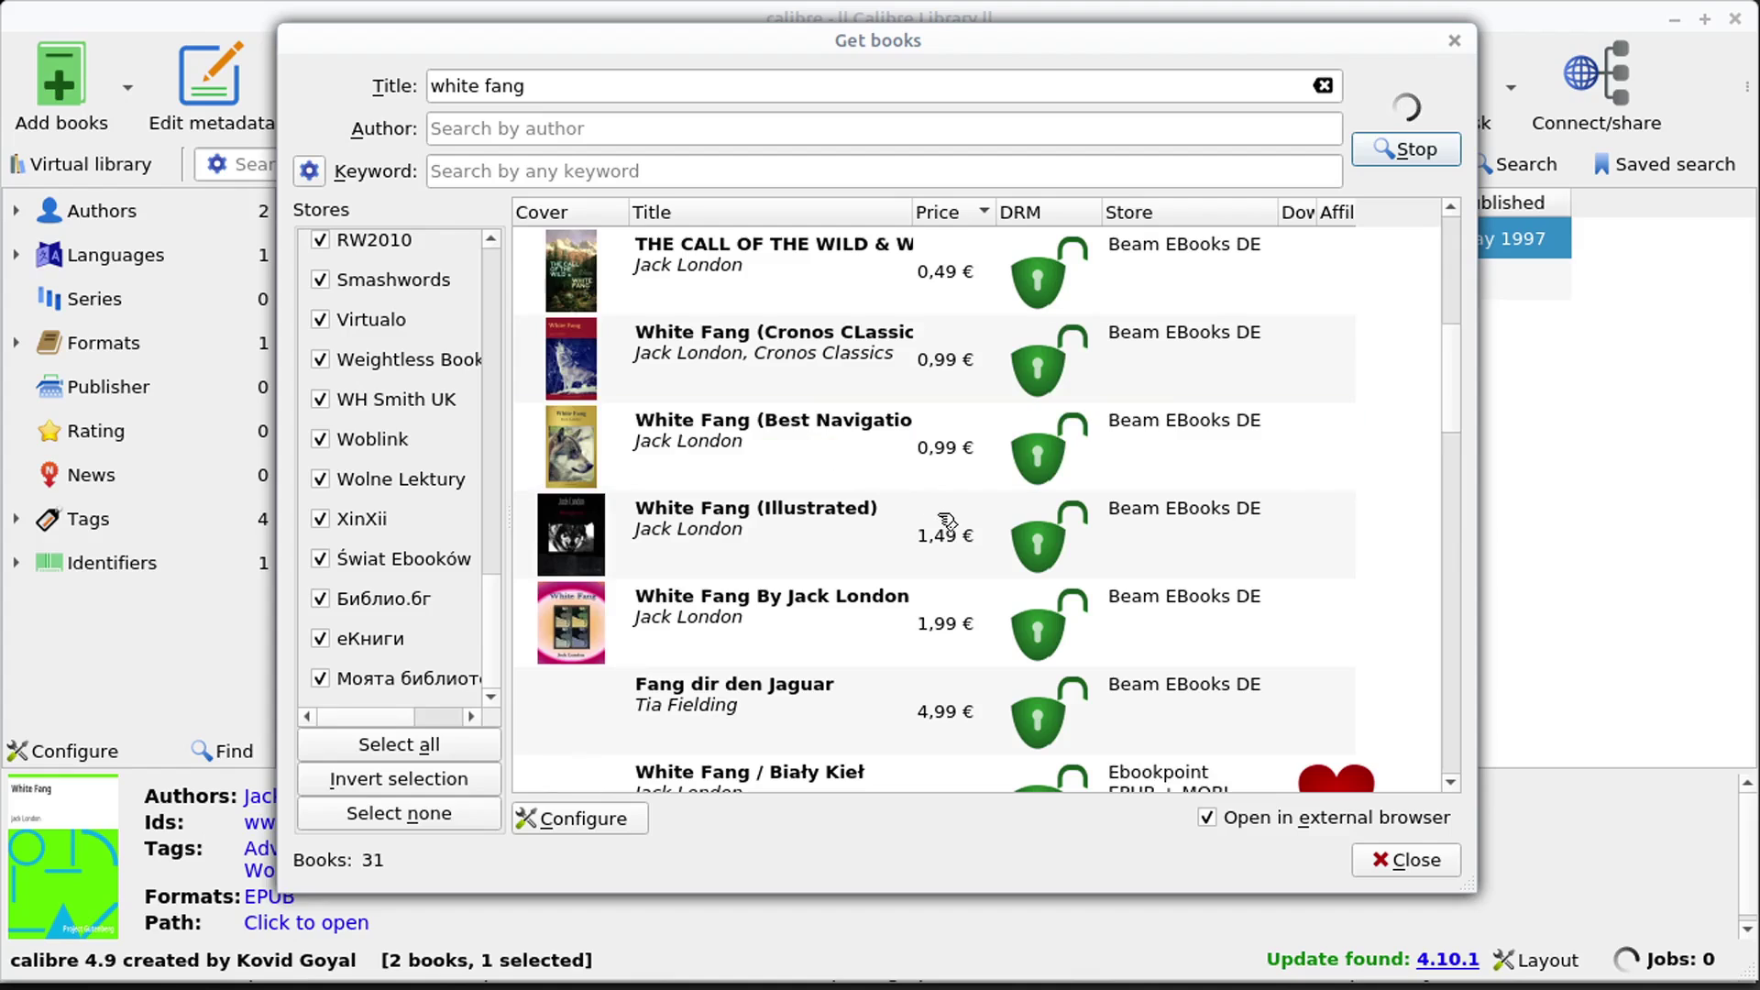
pyautogui.scroll(-5, 800, 555)
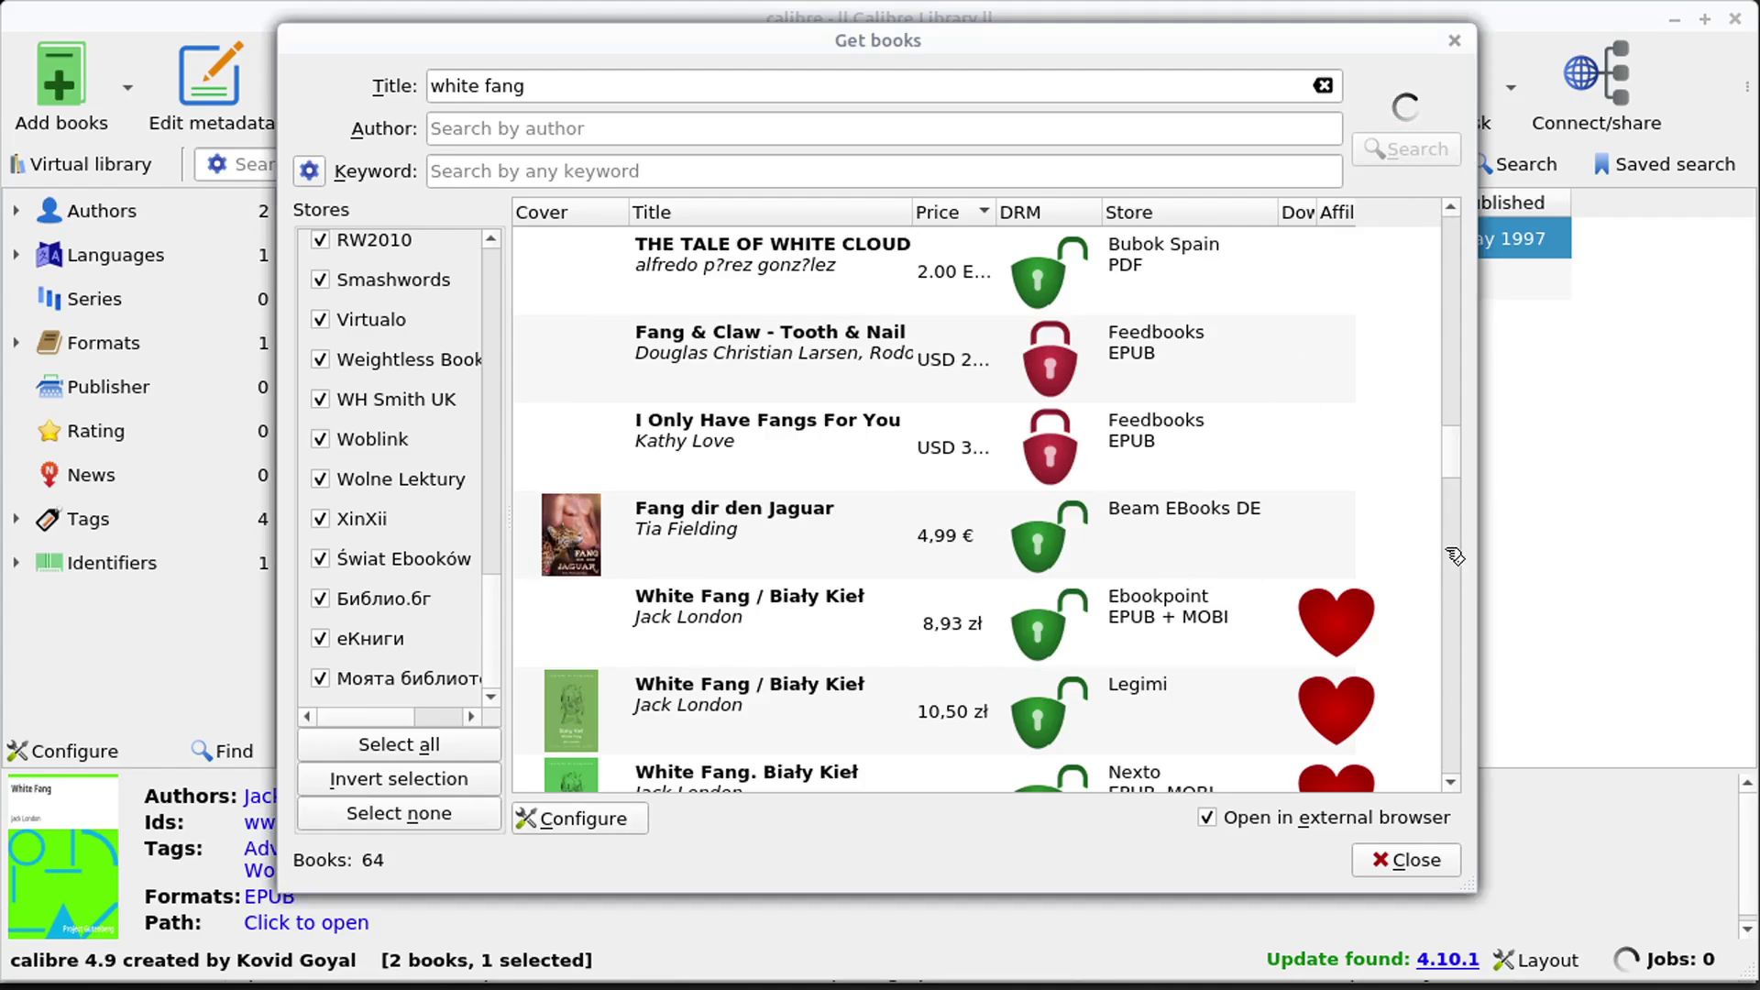
pyautogui.moveTo(1455, 468); pyautogui.dragTo(1456, 360)
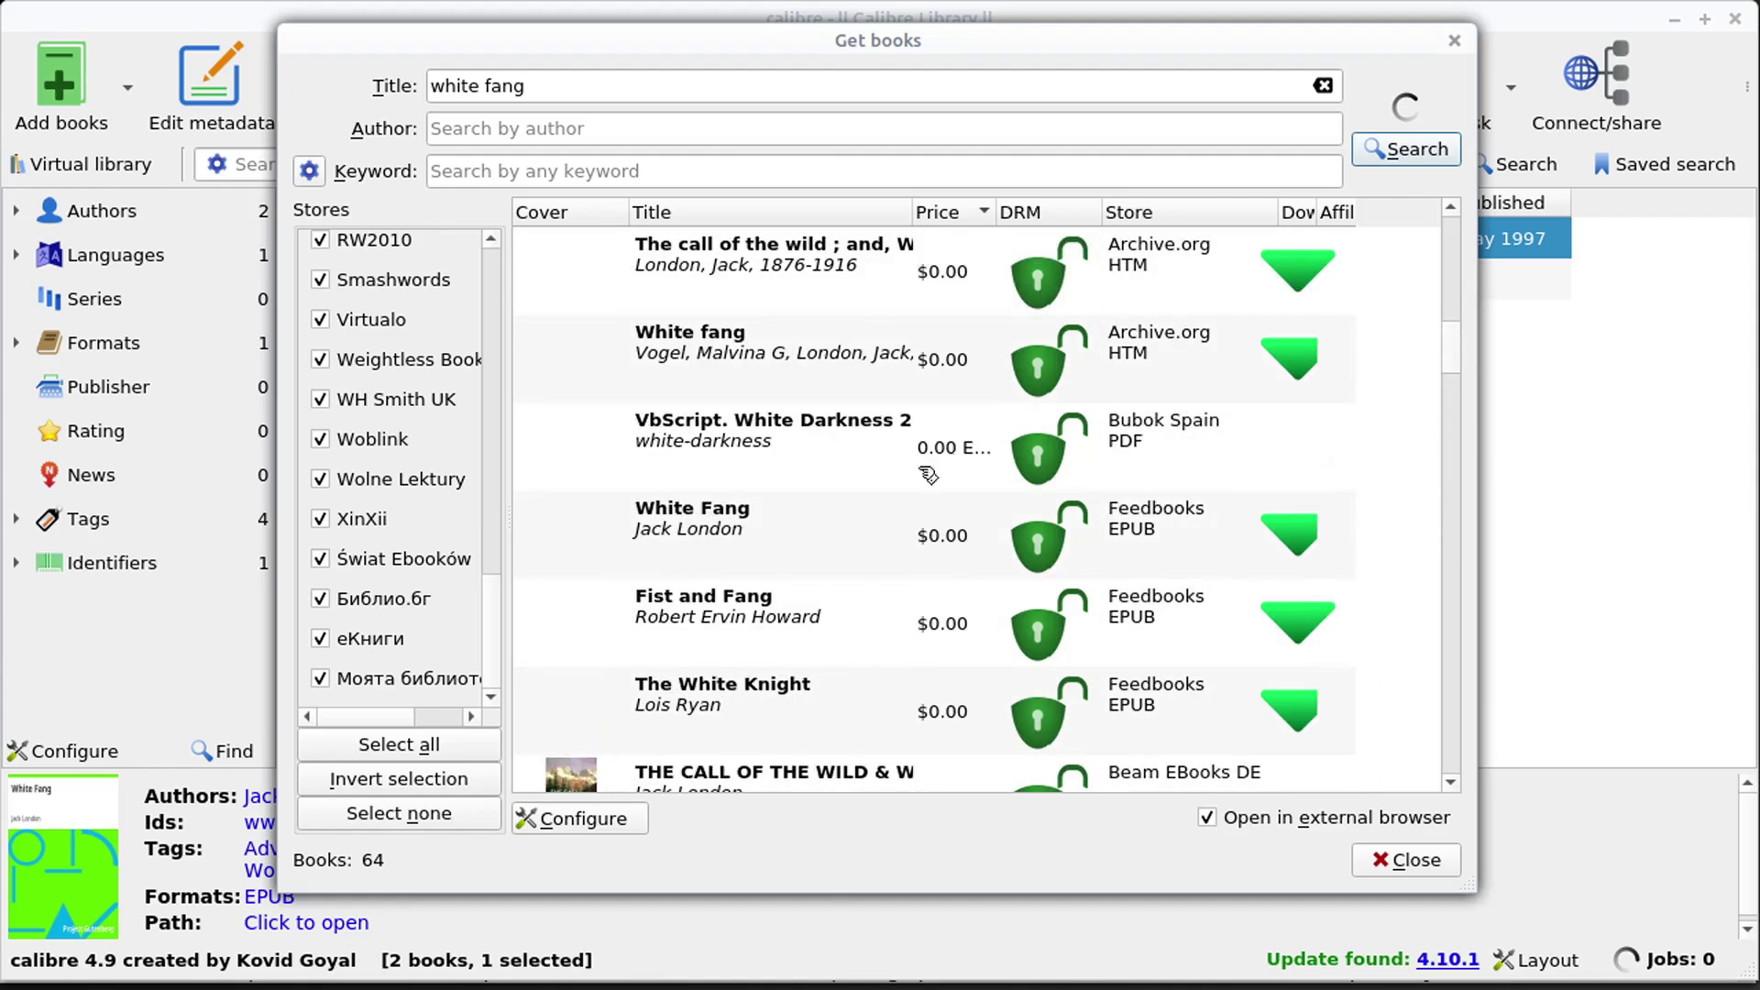
pyautogui.click(733, 536)
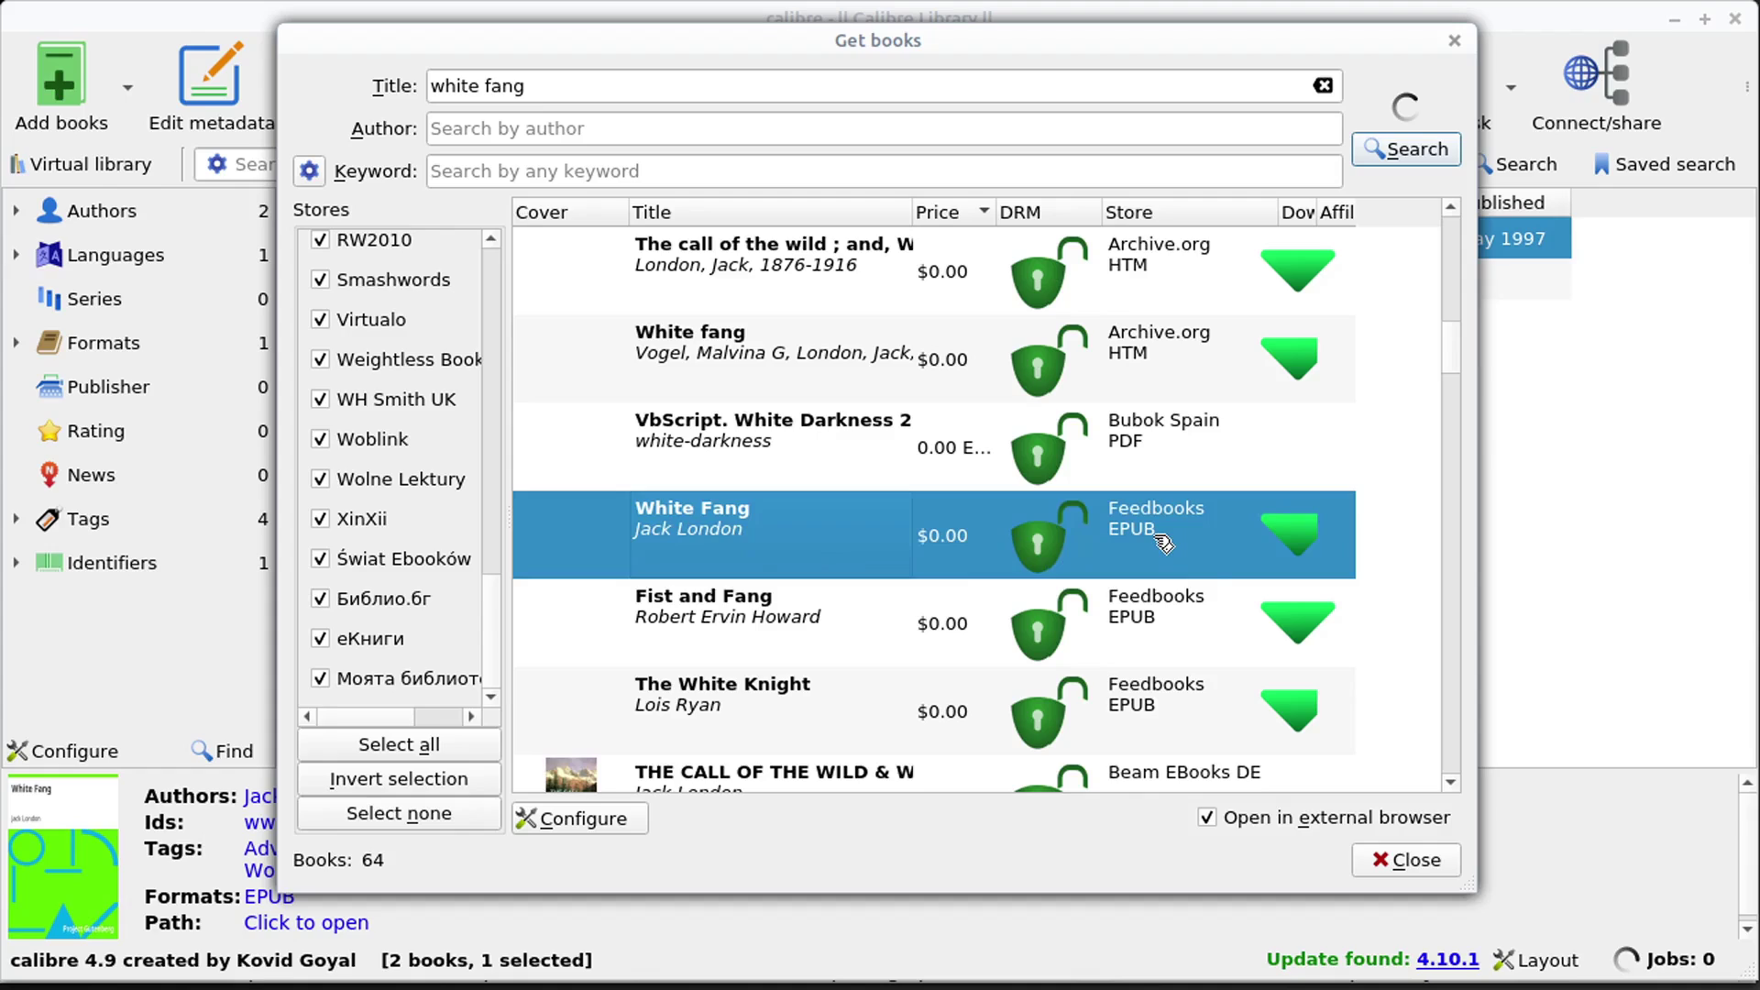
# - Download the free Feedbooks White Fang in EPUB format and close the store search
pyautogui.rightClick(688, 537)
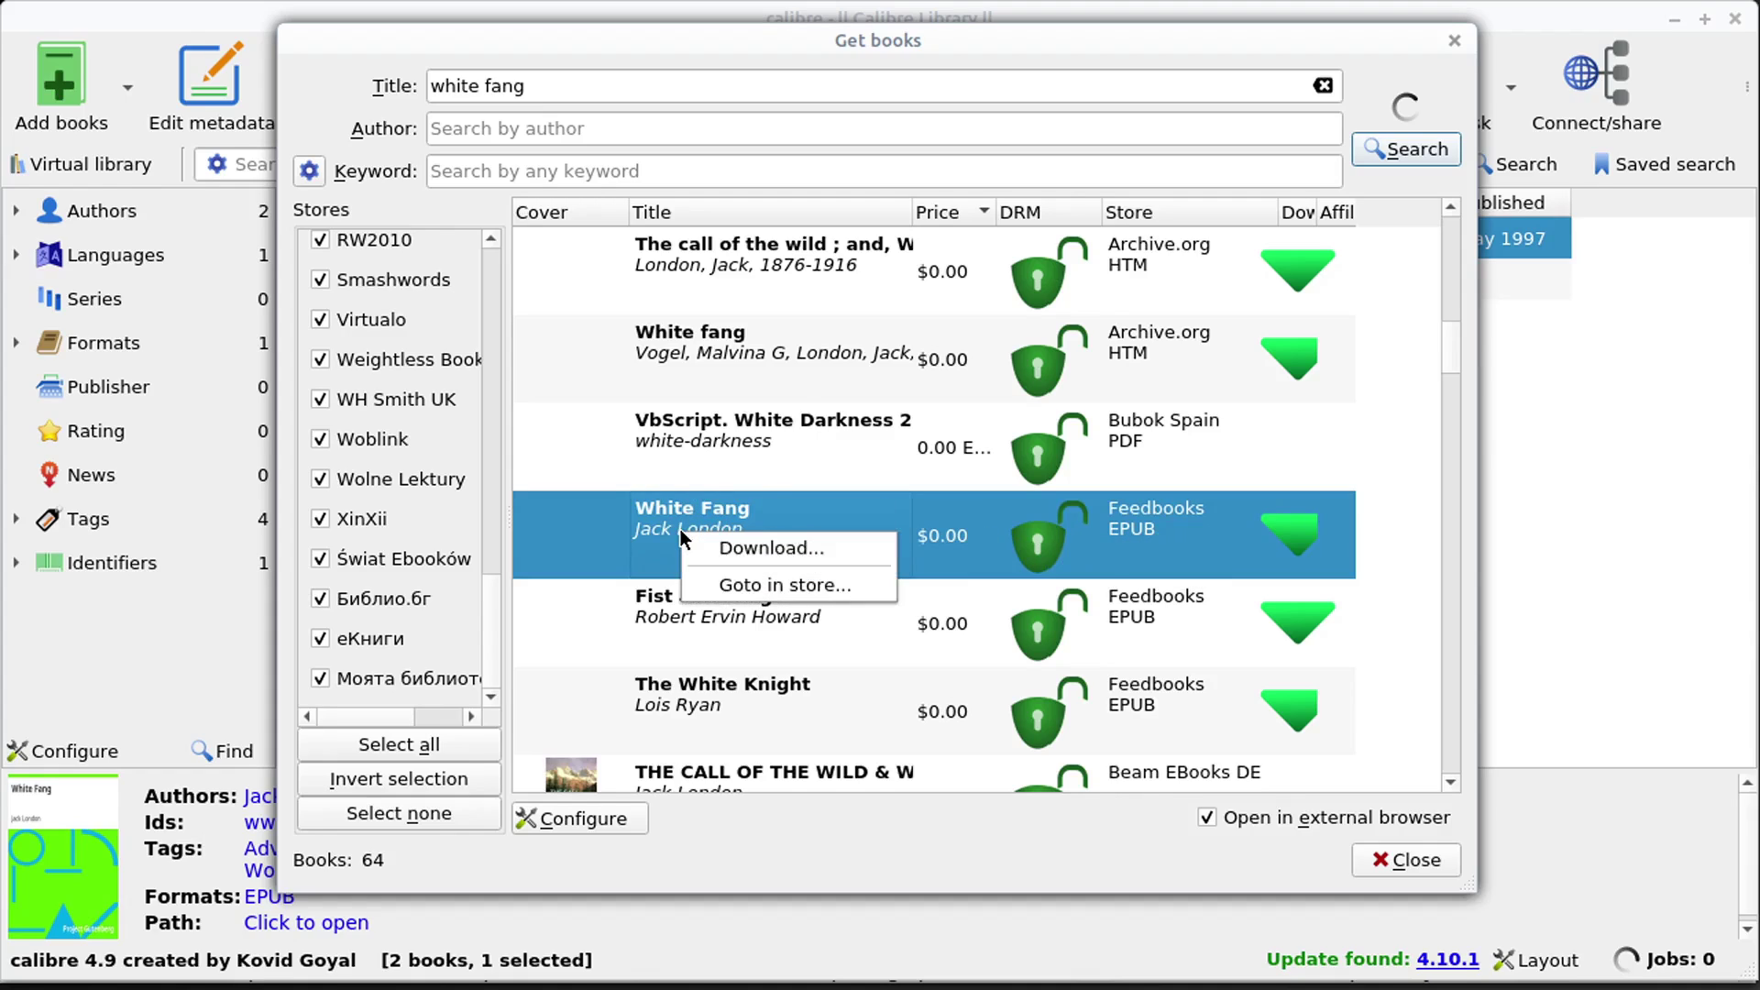
pyautogui.click(750, 550)
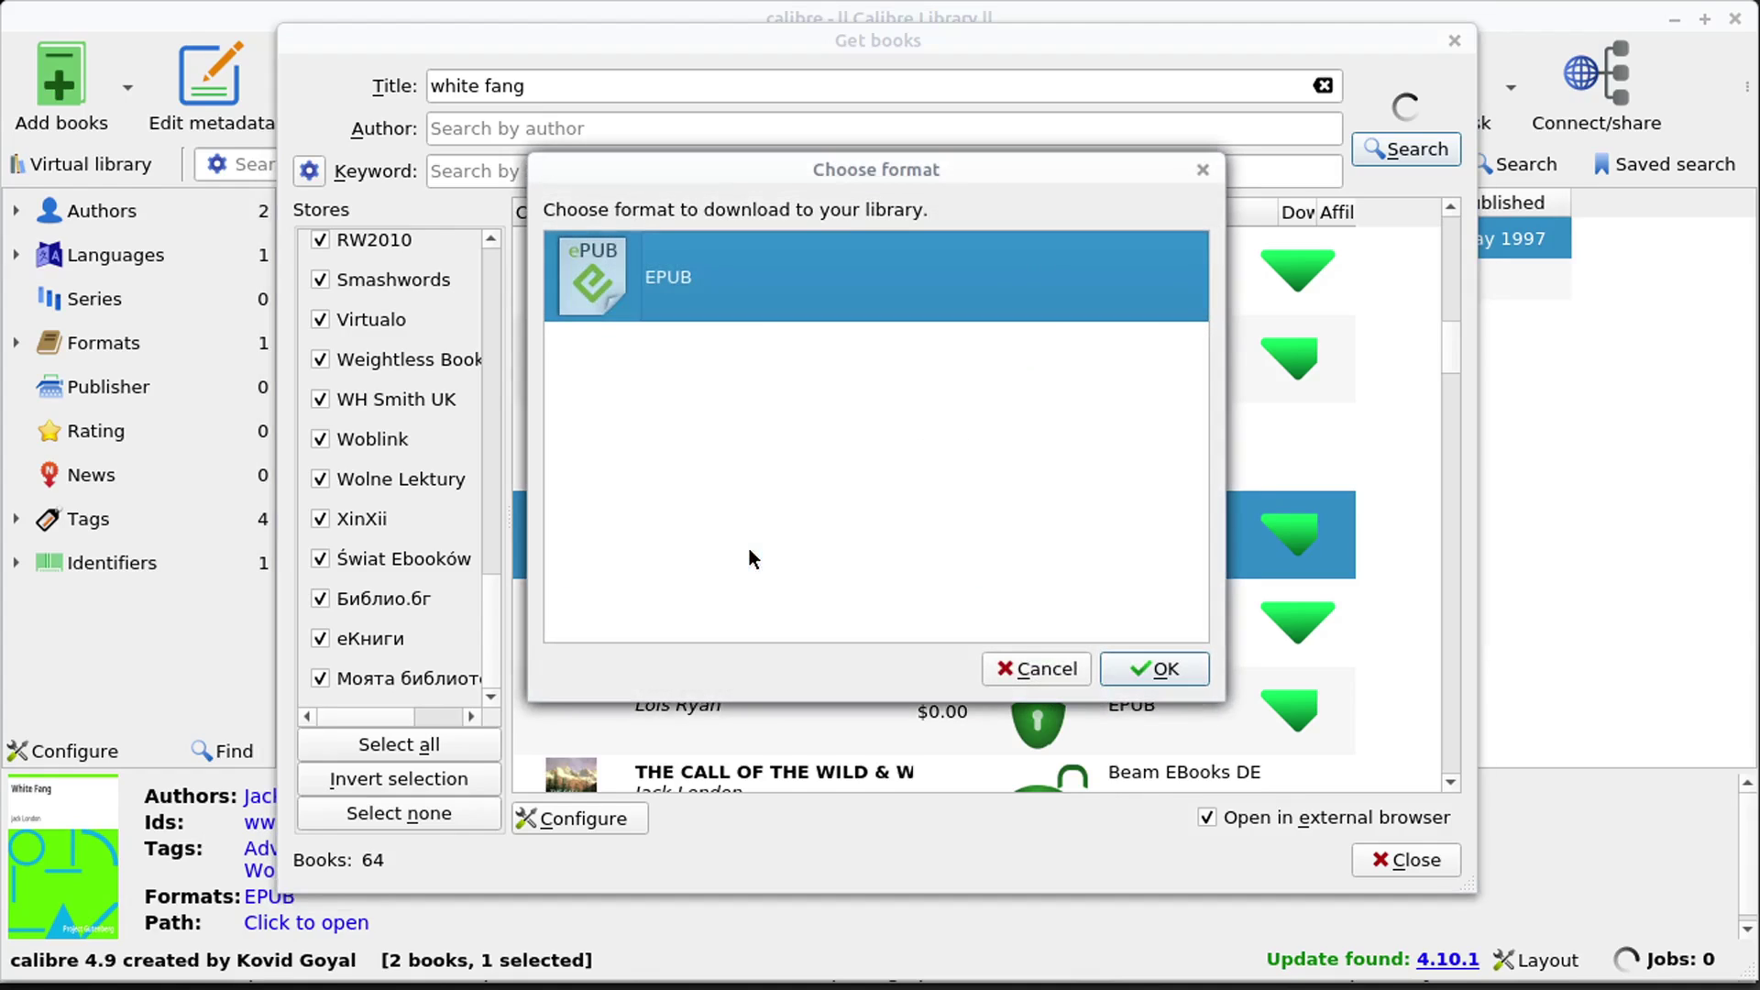
pyautogui.click(1140, 673)
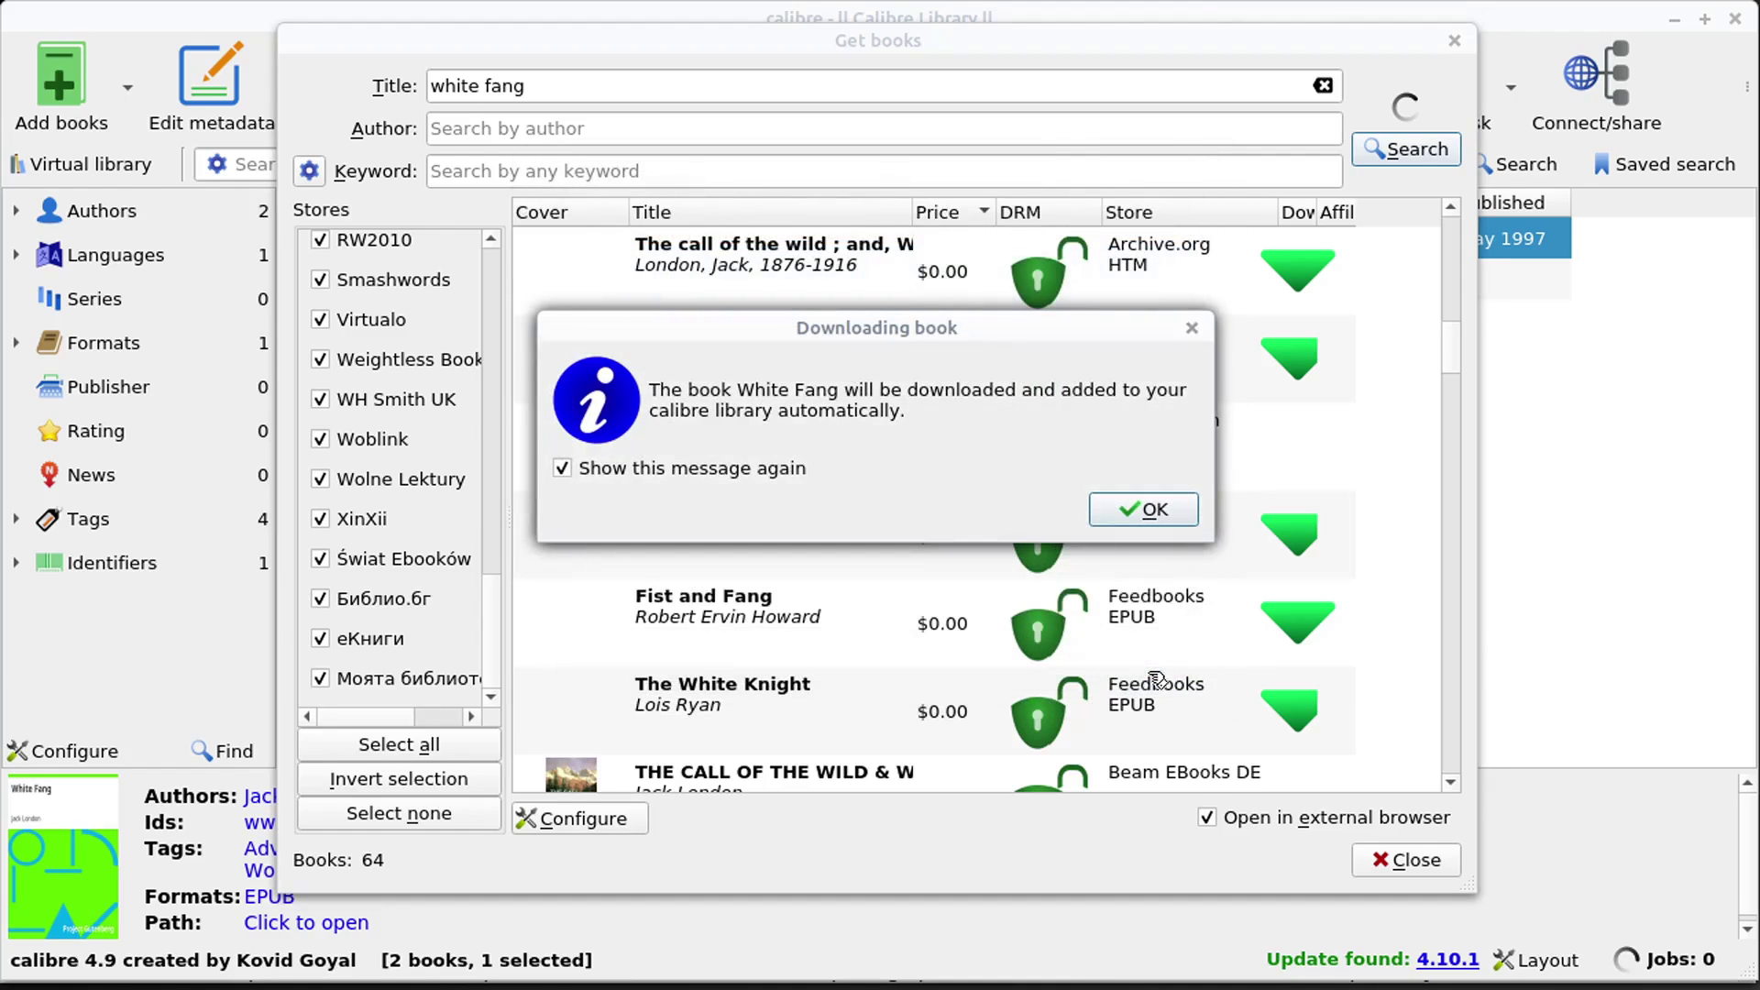
pyautogui.click(1152, 519)
pyautogui.click(1454, 41)
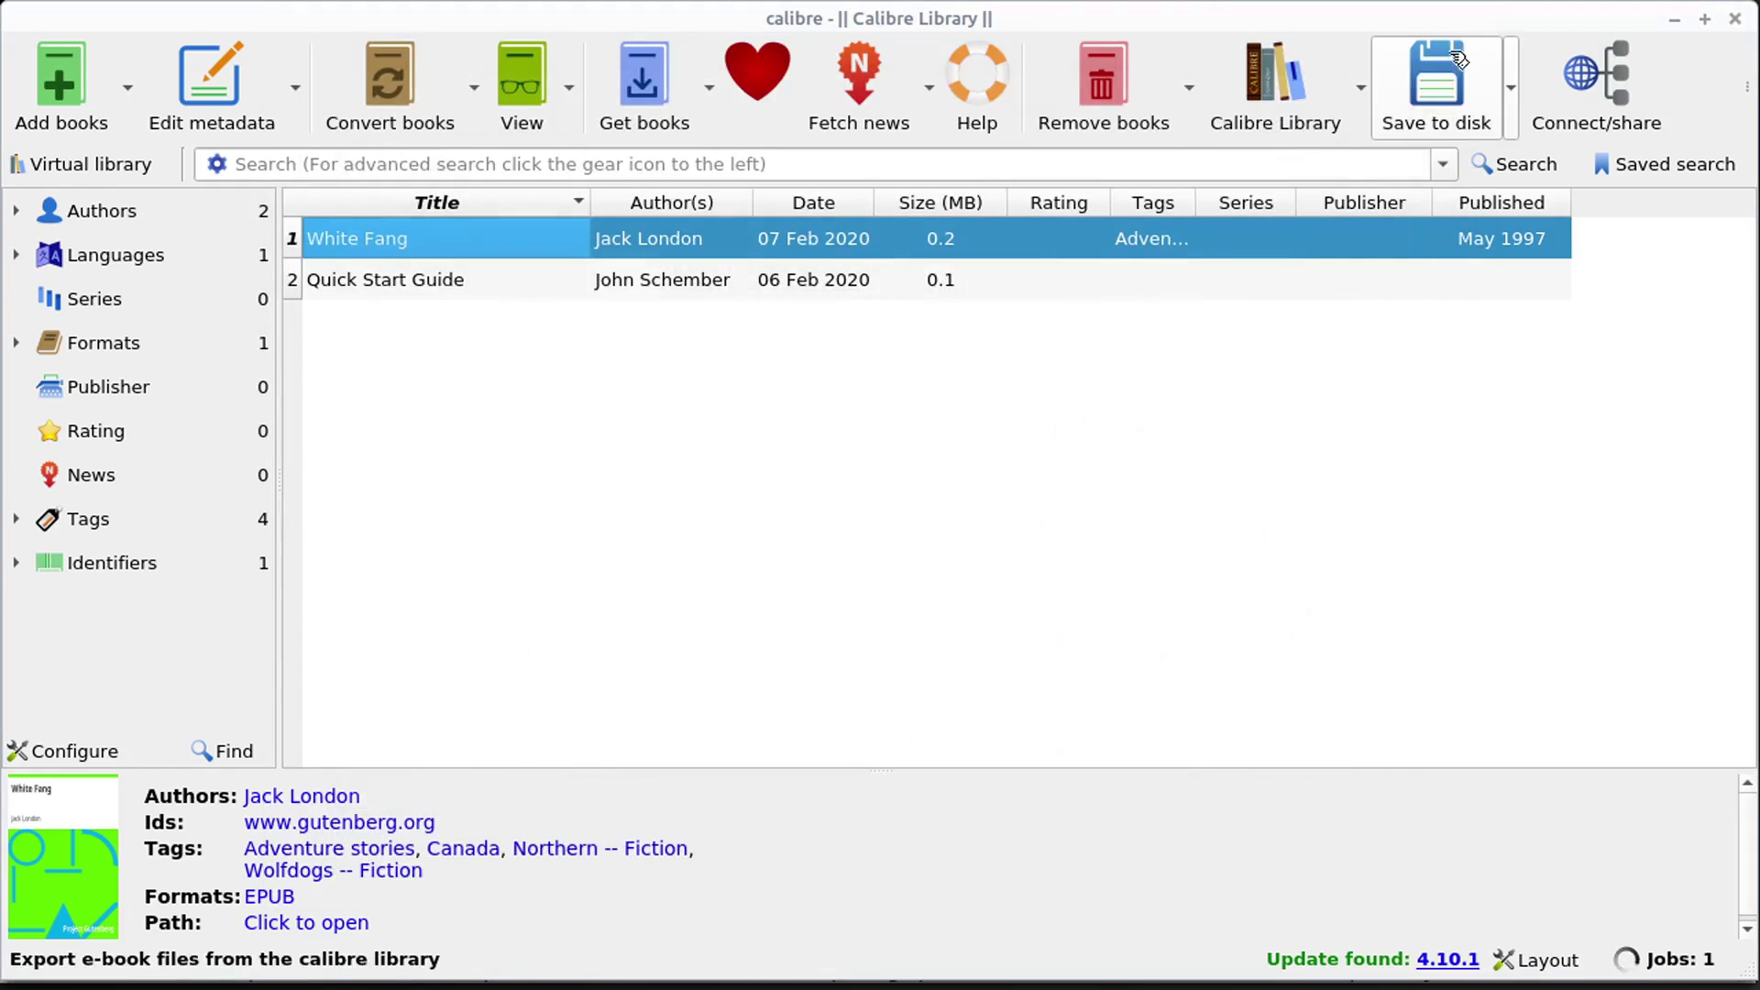
# - Confirm in Jobs that the download finished, then select the new Feedbooks White Fang
pyautogui.click(1681, 969)
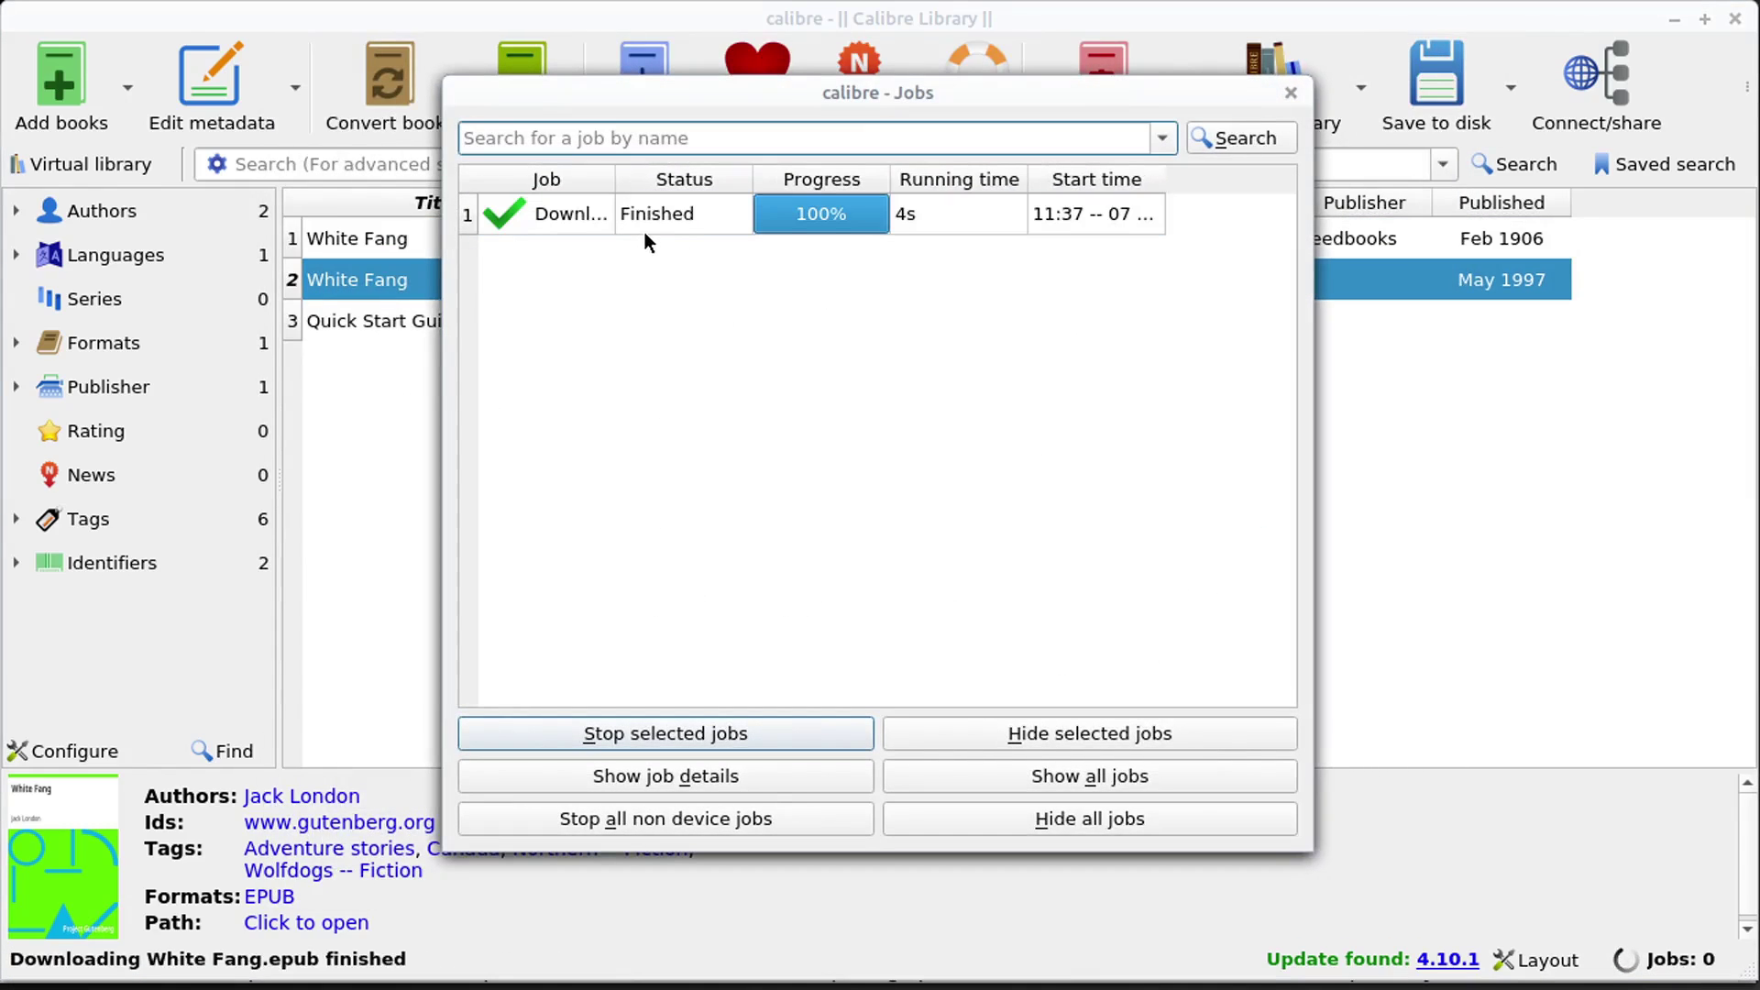
pyautogui.click(1291, 93)
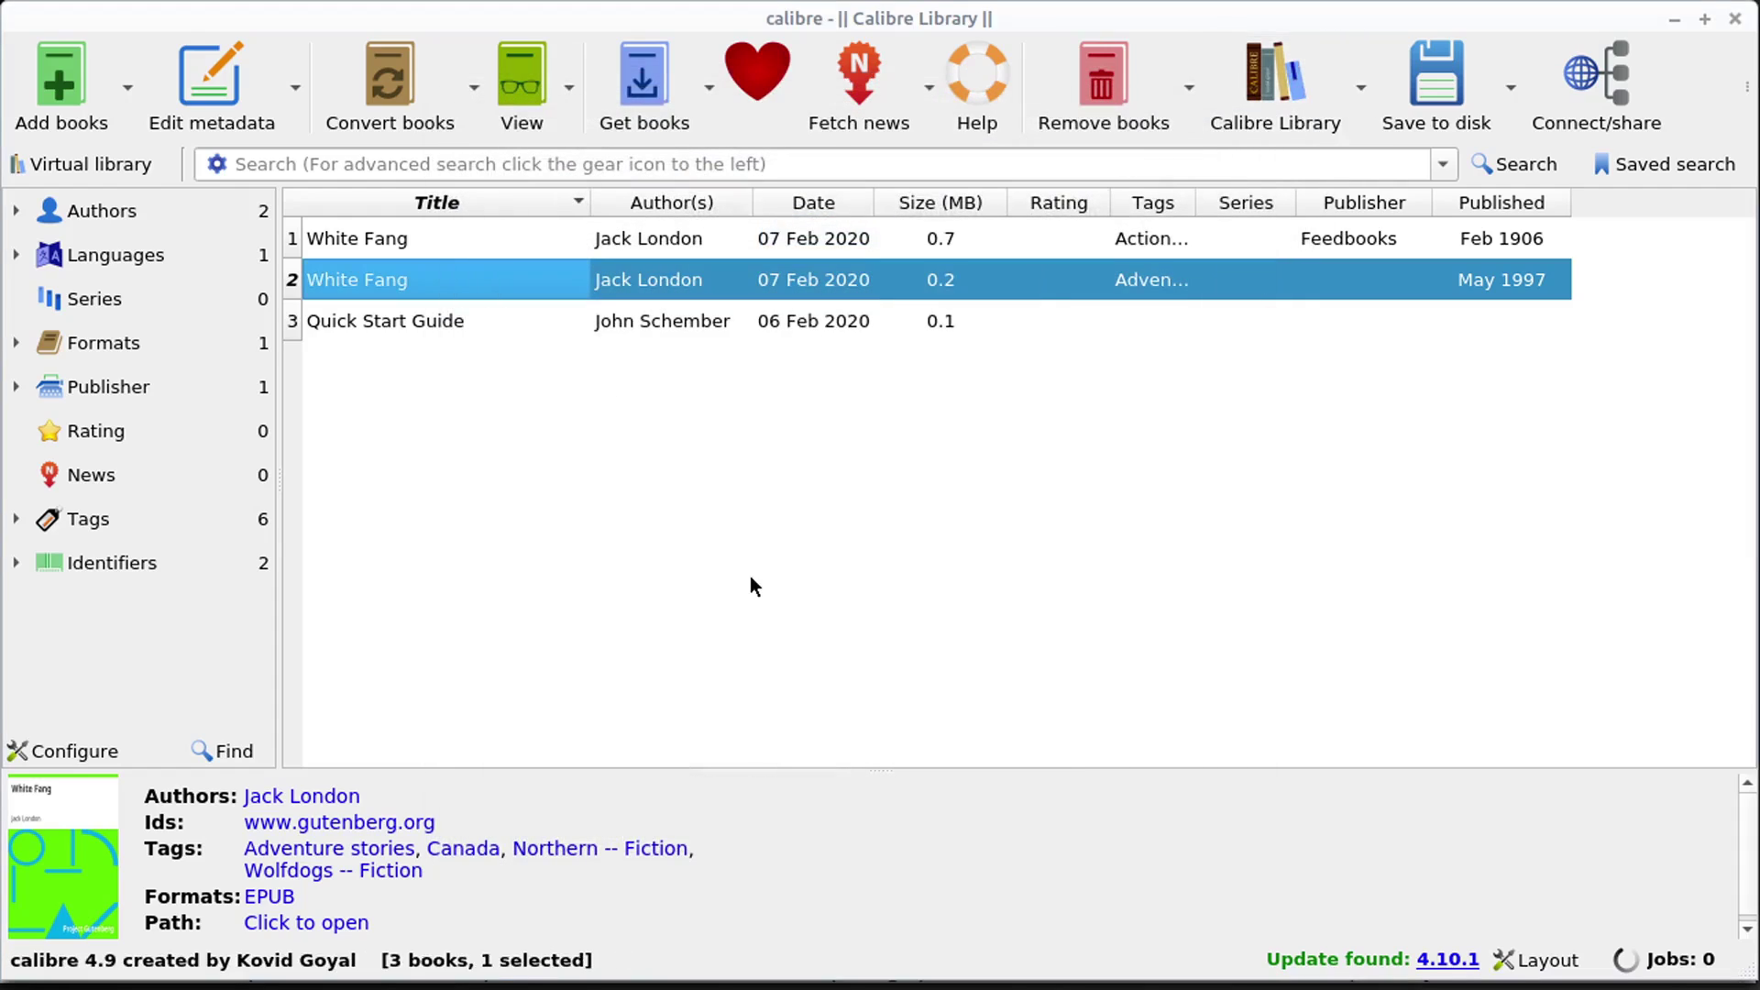
pyautogui.click(384, 242)
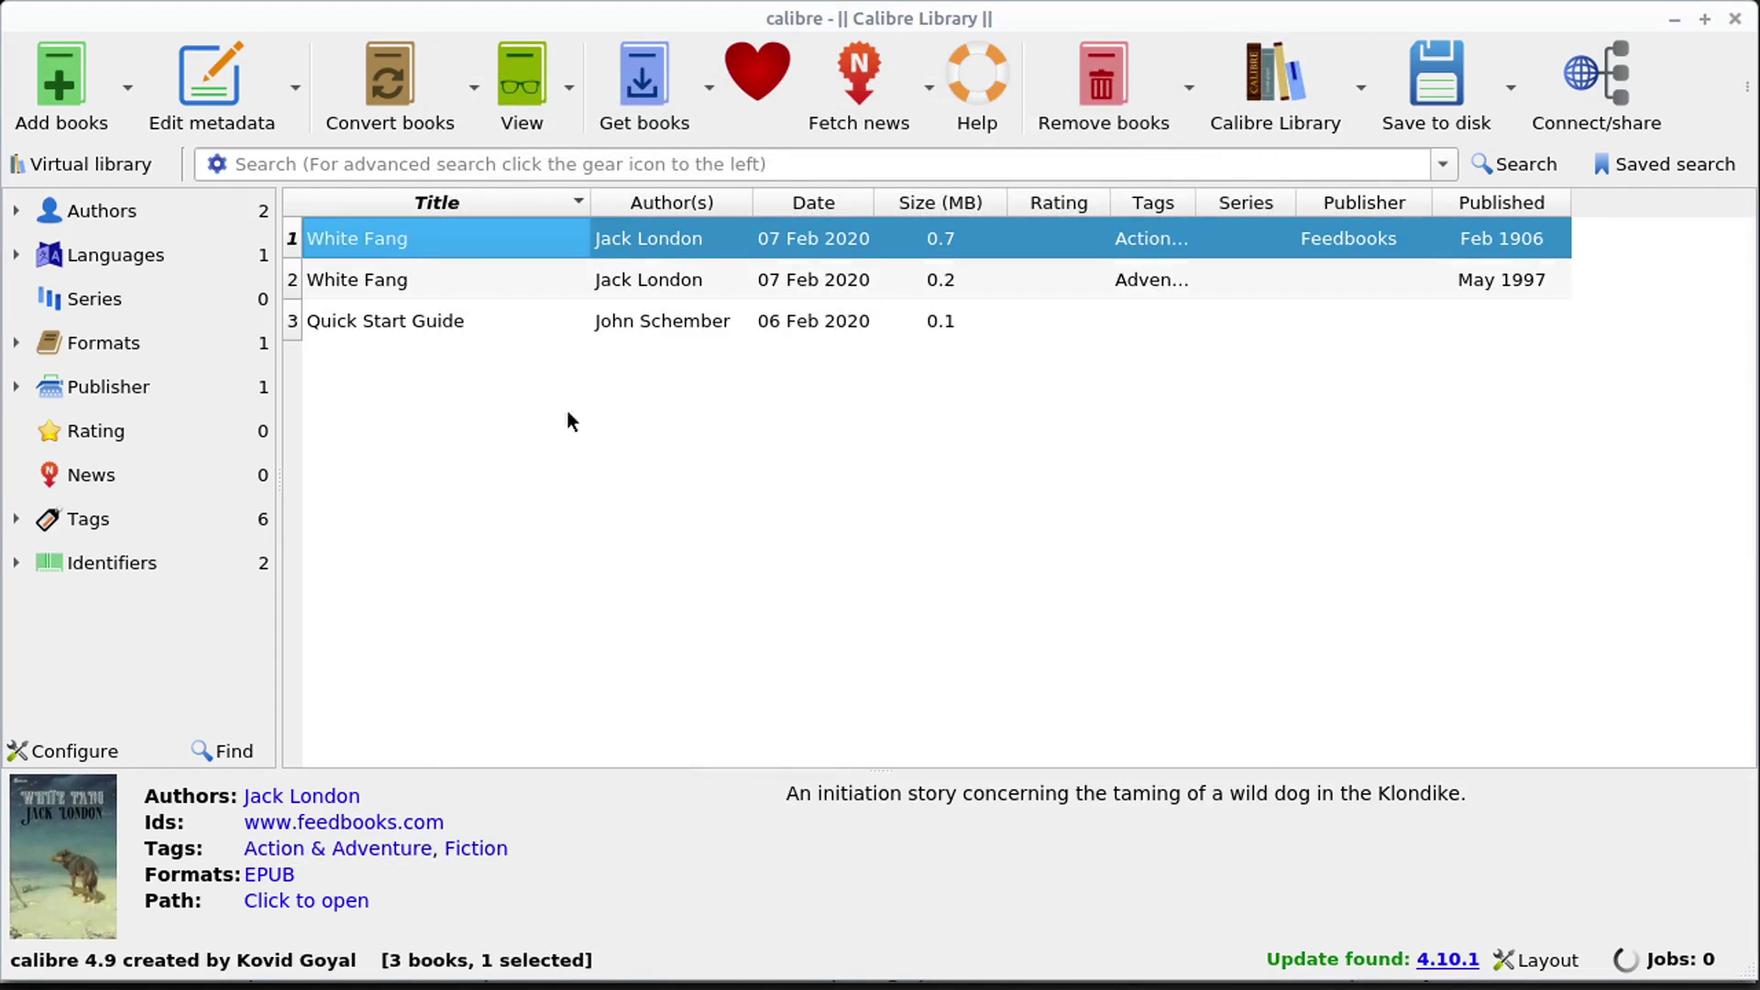
pyautogui.click(1511, 288)
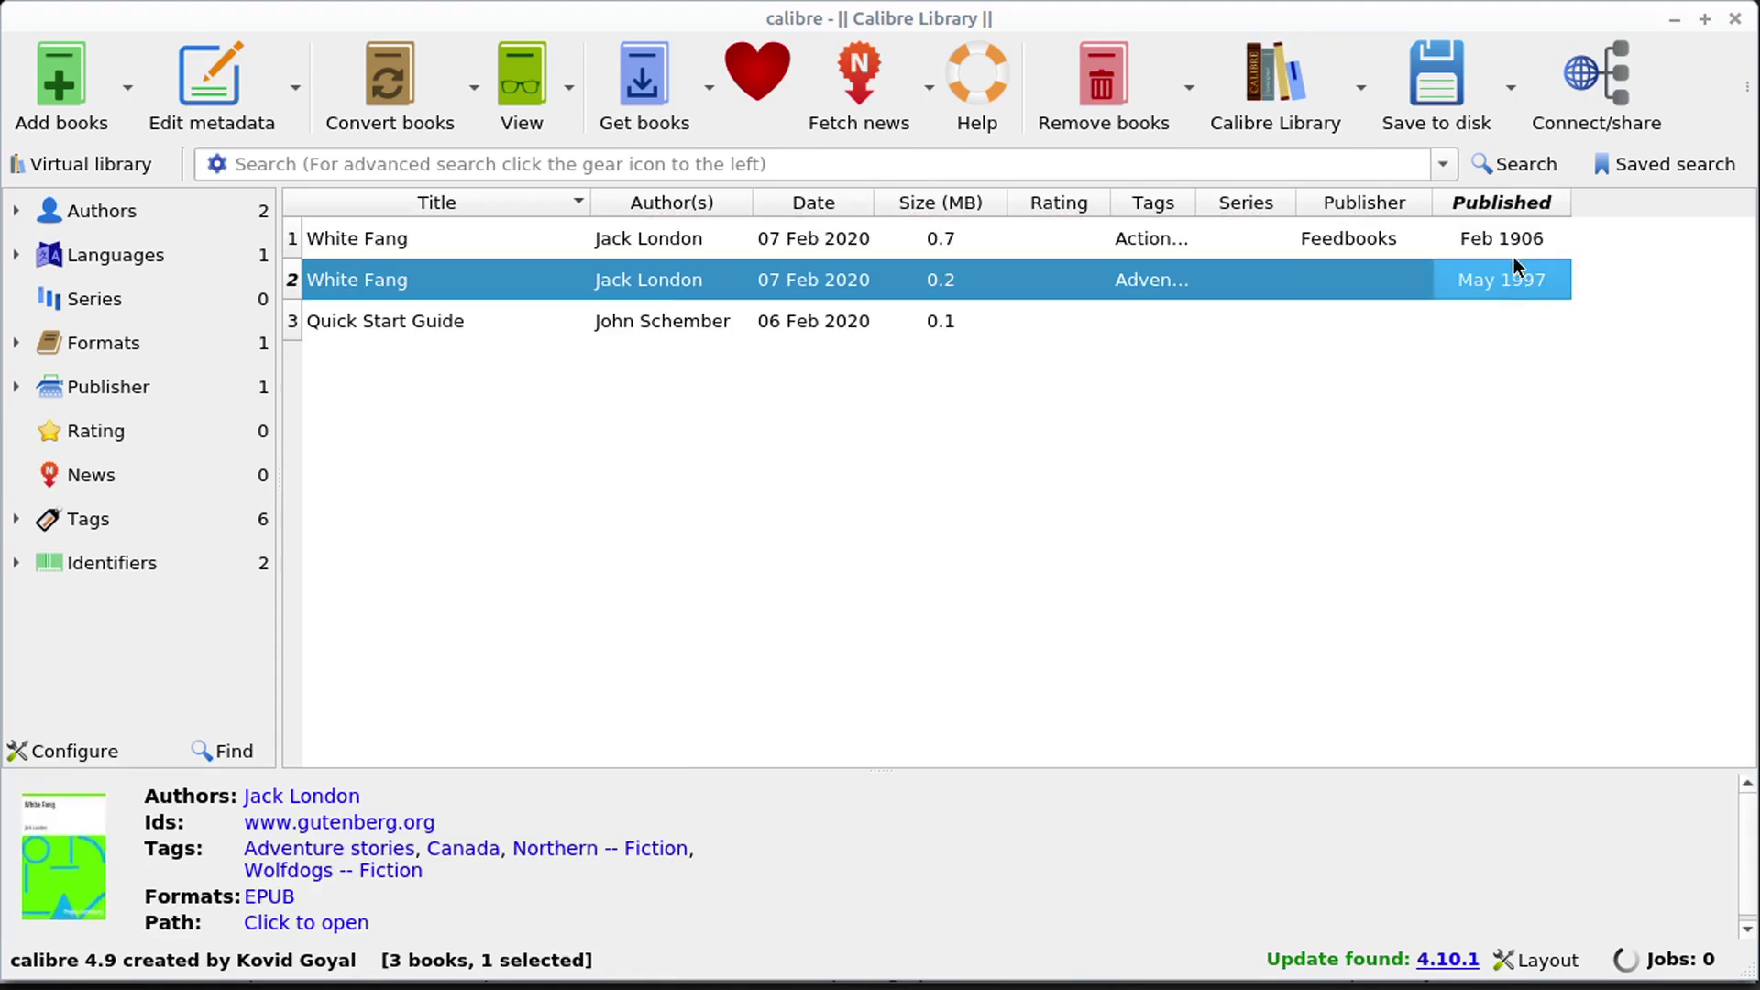
pyautogui.click(1511, 249)
pyautogui.click(832, 283)
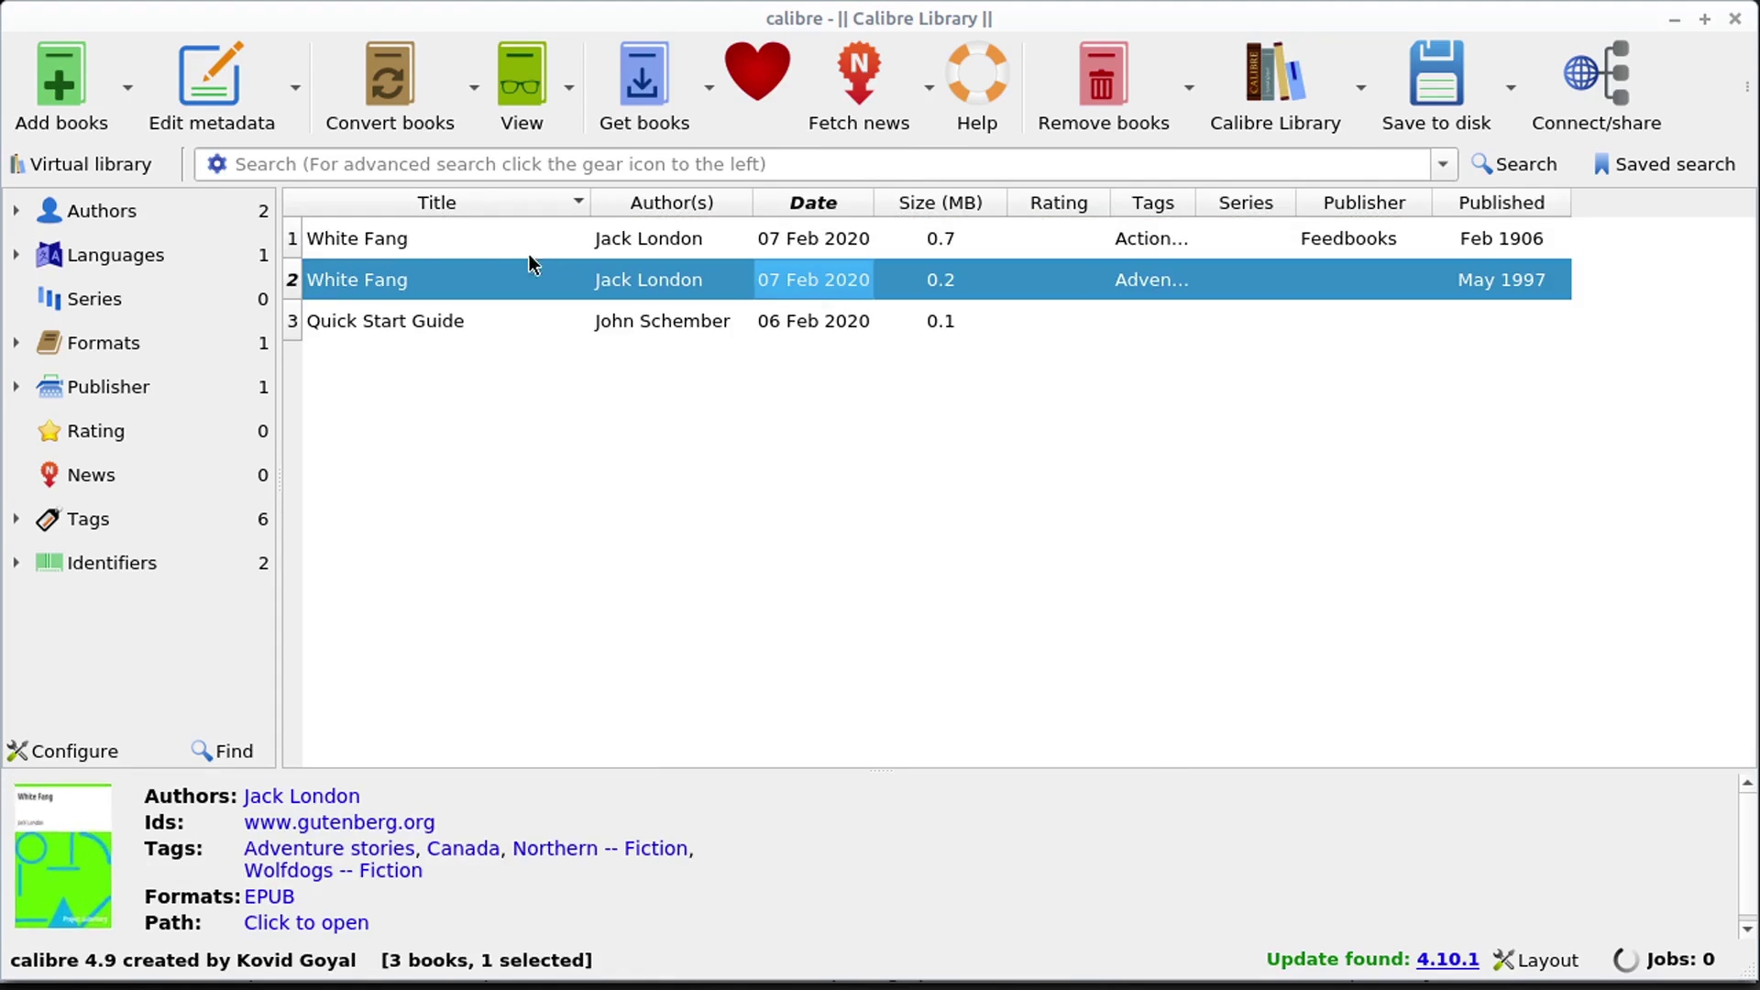
pyautogui.click(393, 242)
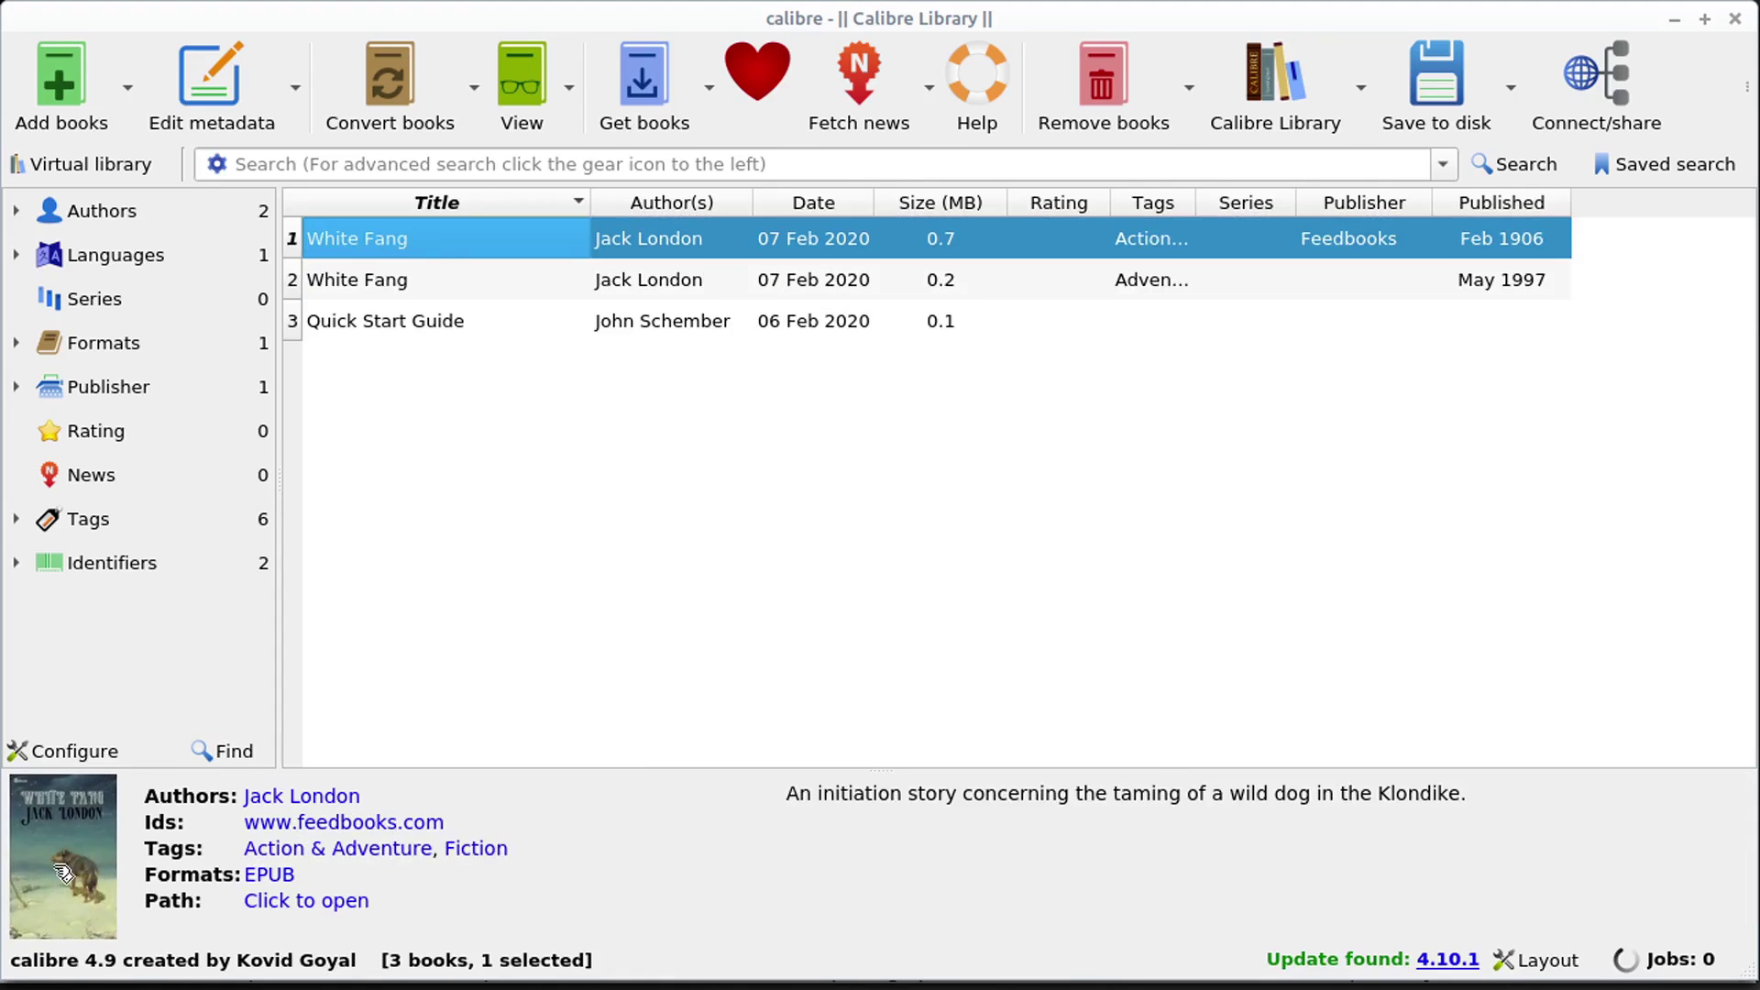
pyautogui.click(366, 282)
pyautogui.click(390, 240)
pyautogui.click(398, 84)
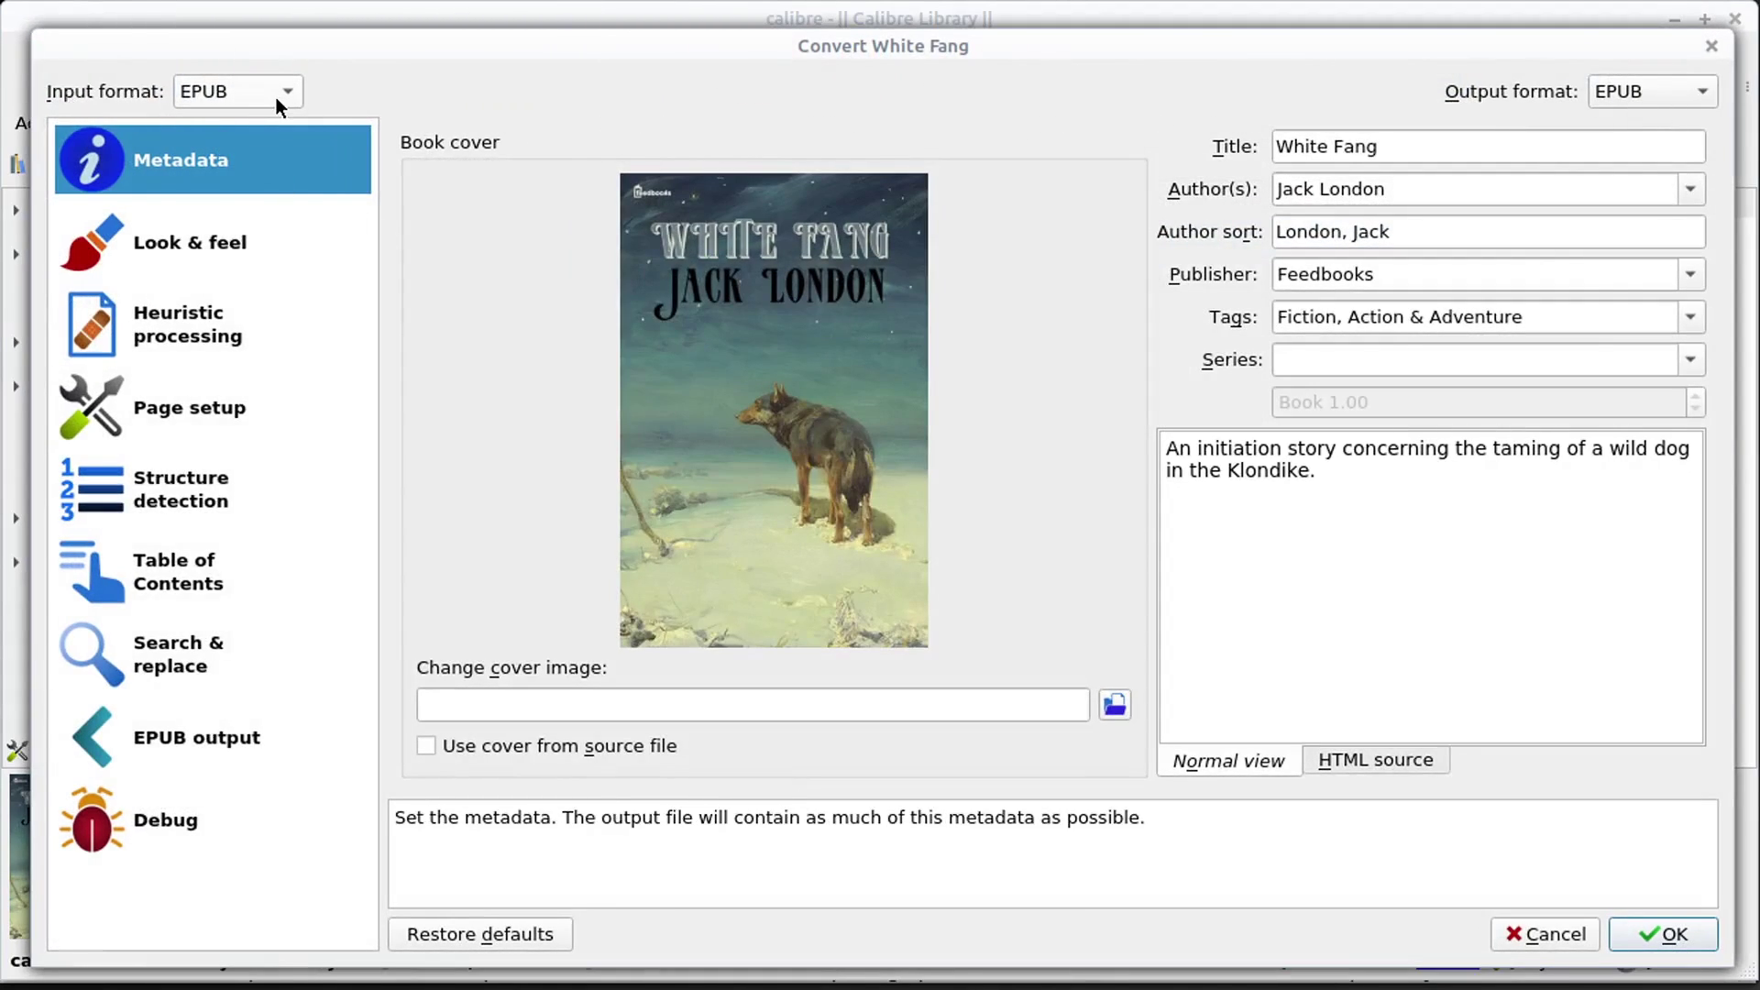
pyautogui.click(1677, 95)
pyautogui.press('Escape')
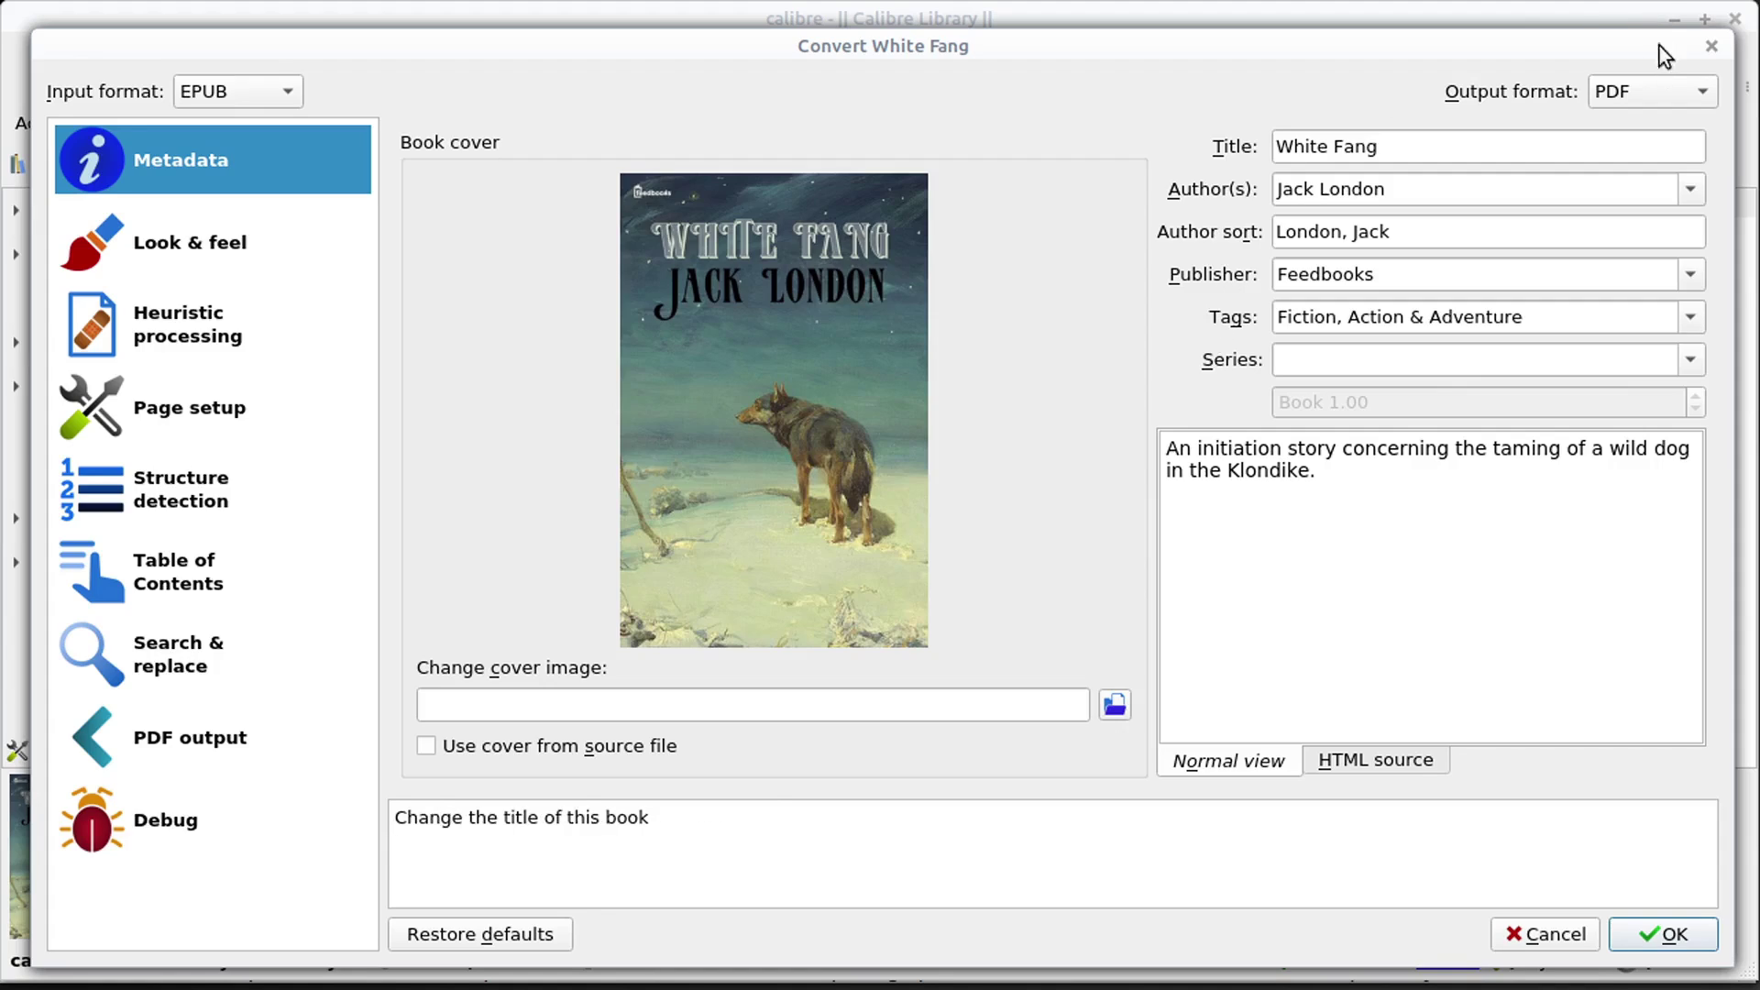
pyautogui.click(1664, 90)
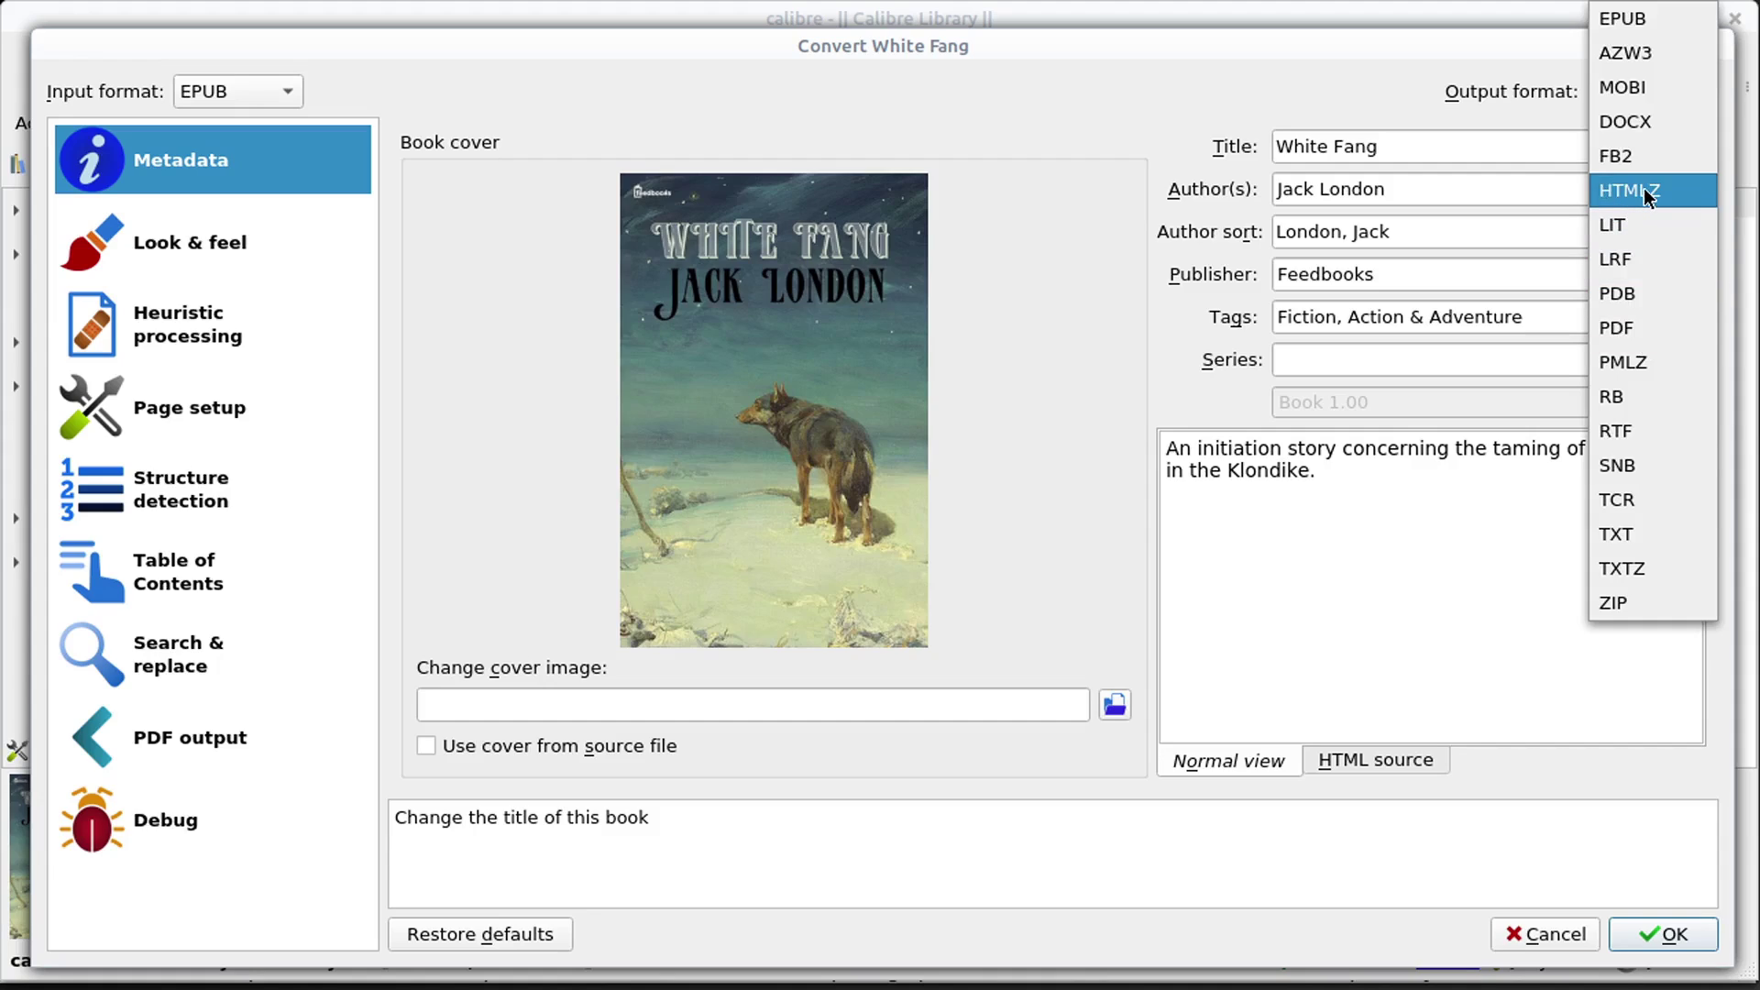
pyautogui.click(1637, 125)
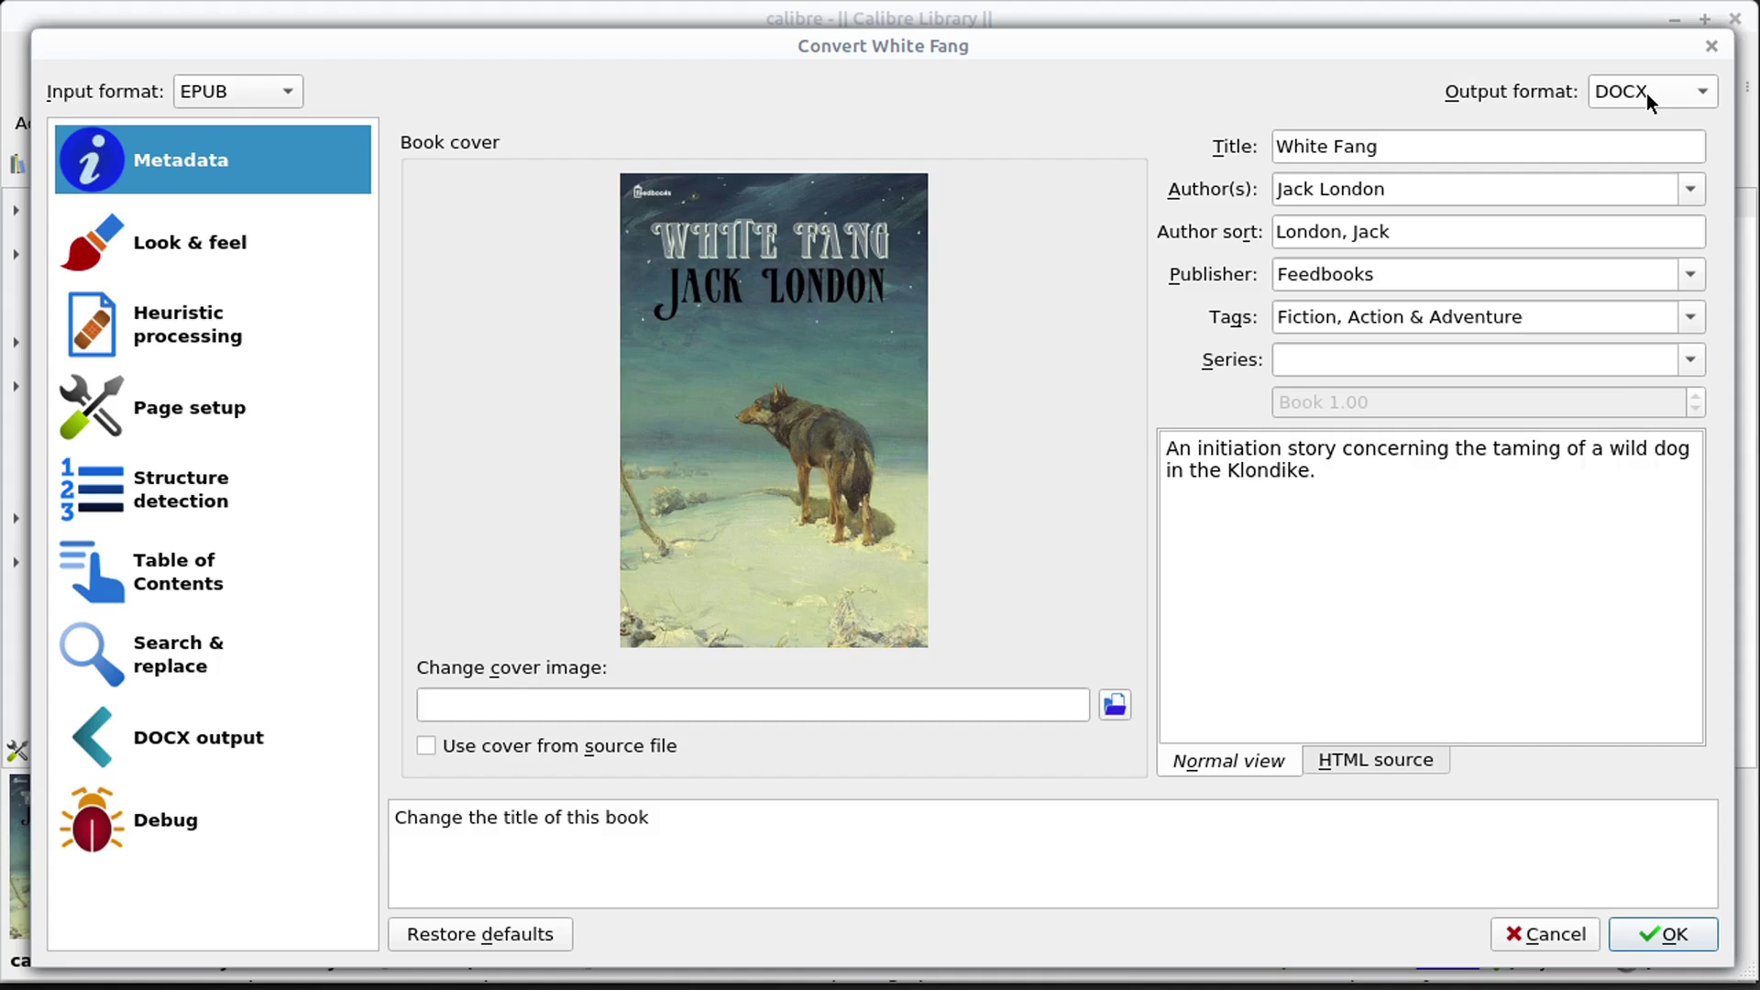
pyautogui.click(1646, 91)
pyautogui.click(1641, 88)
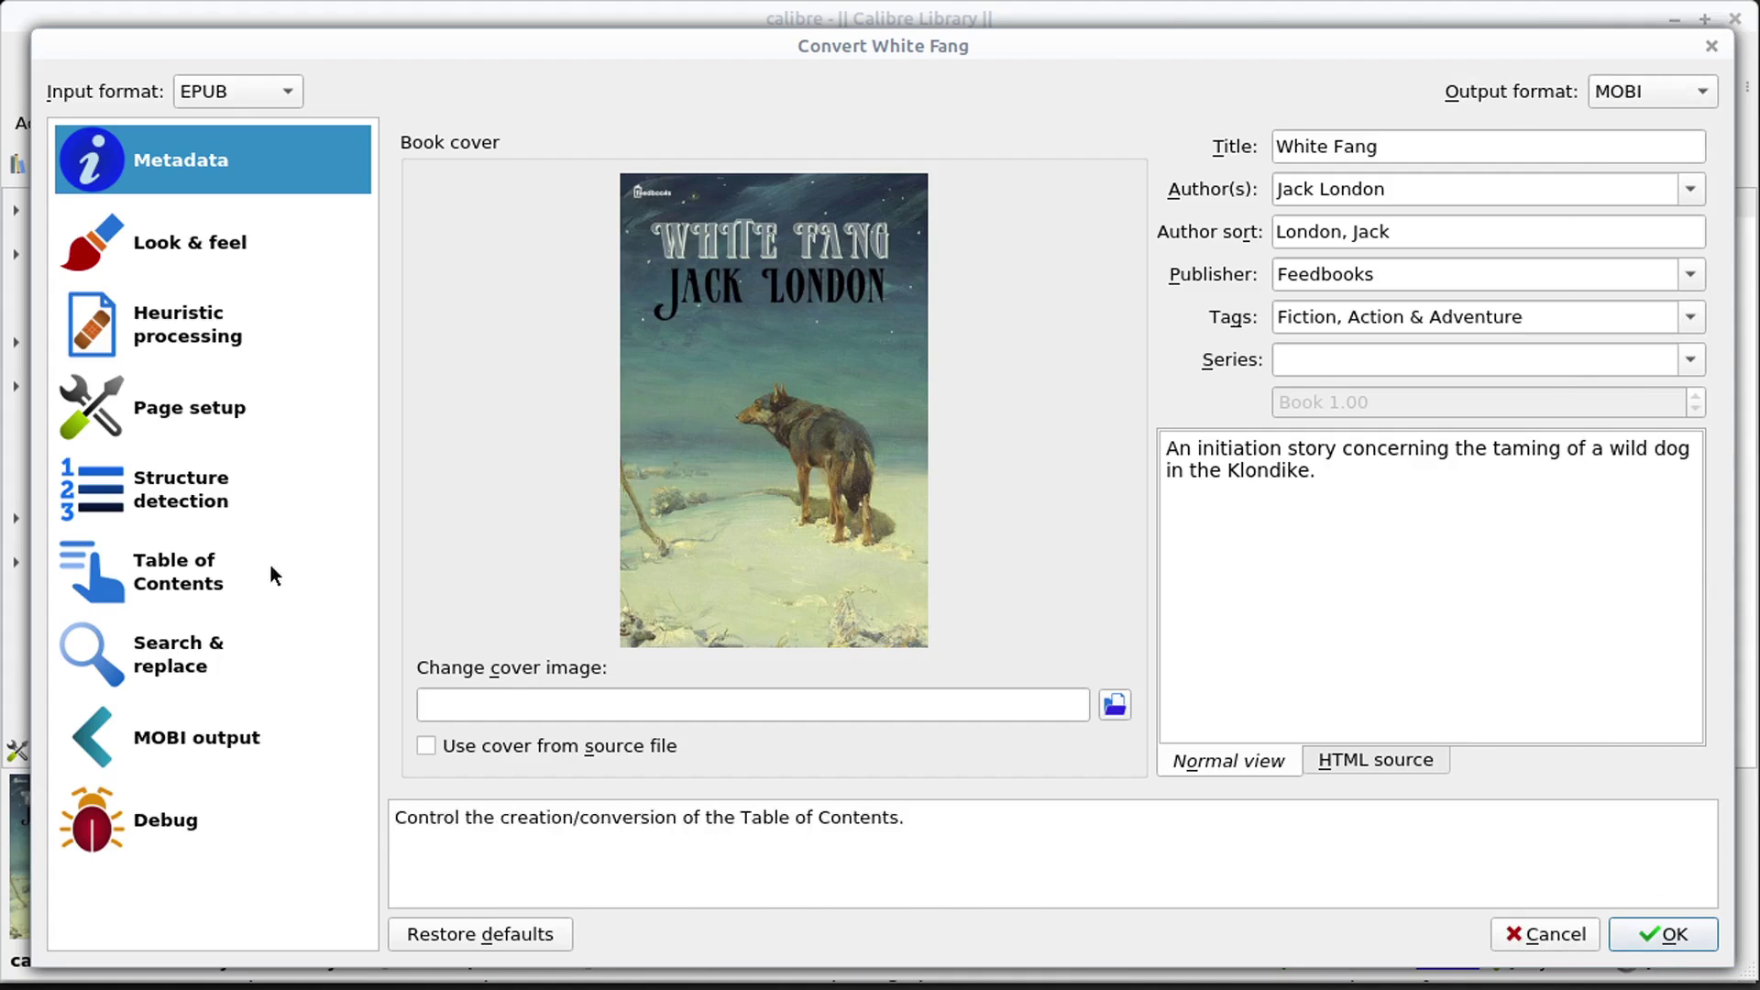
pyautogui.click(213, 247)
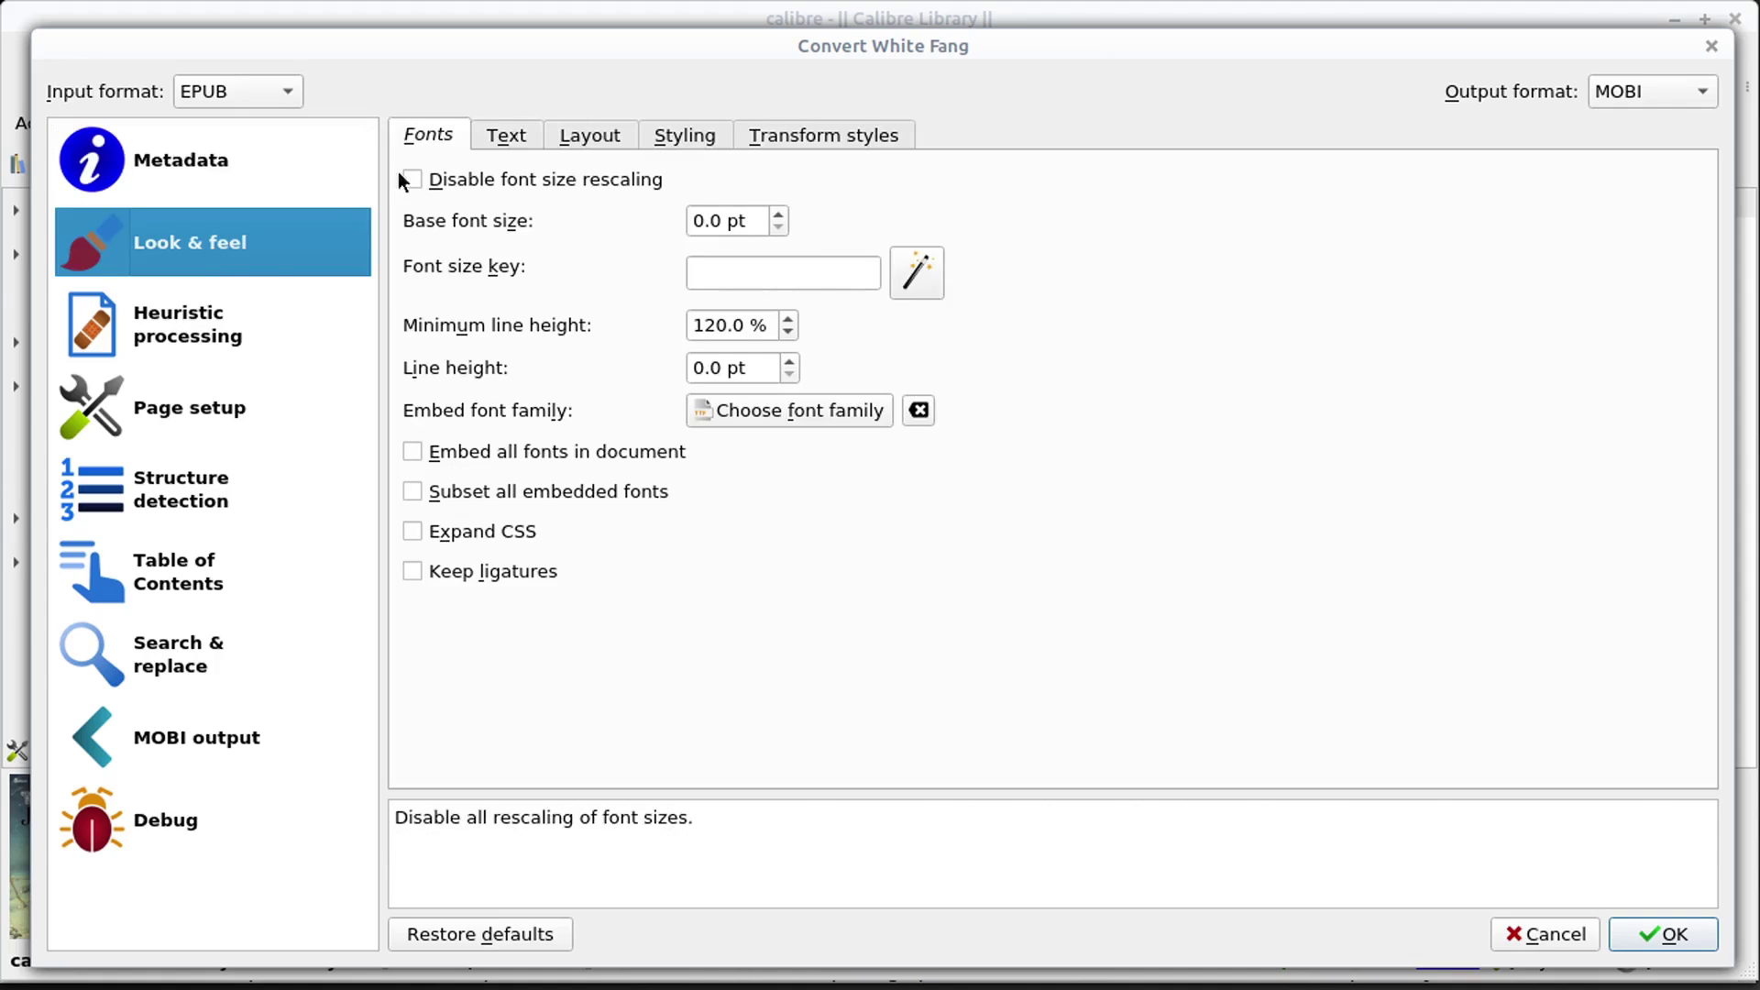
pyautogui.click(204, 346)
pyautogui.click(174, 404)
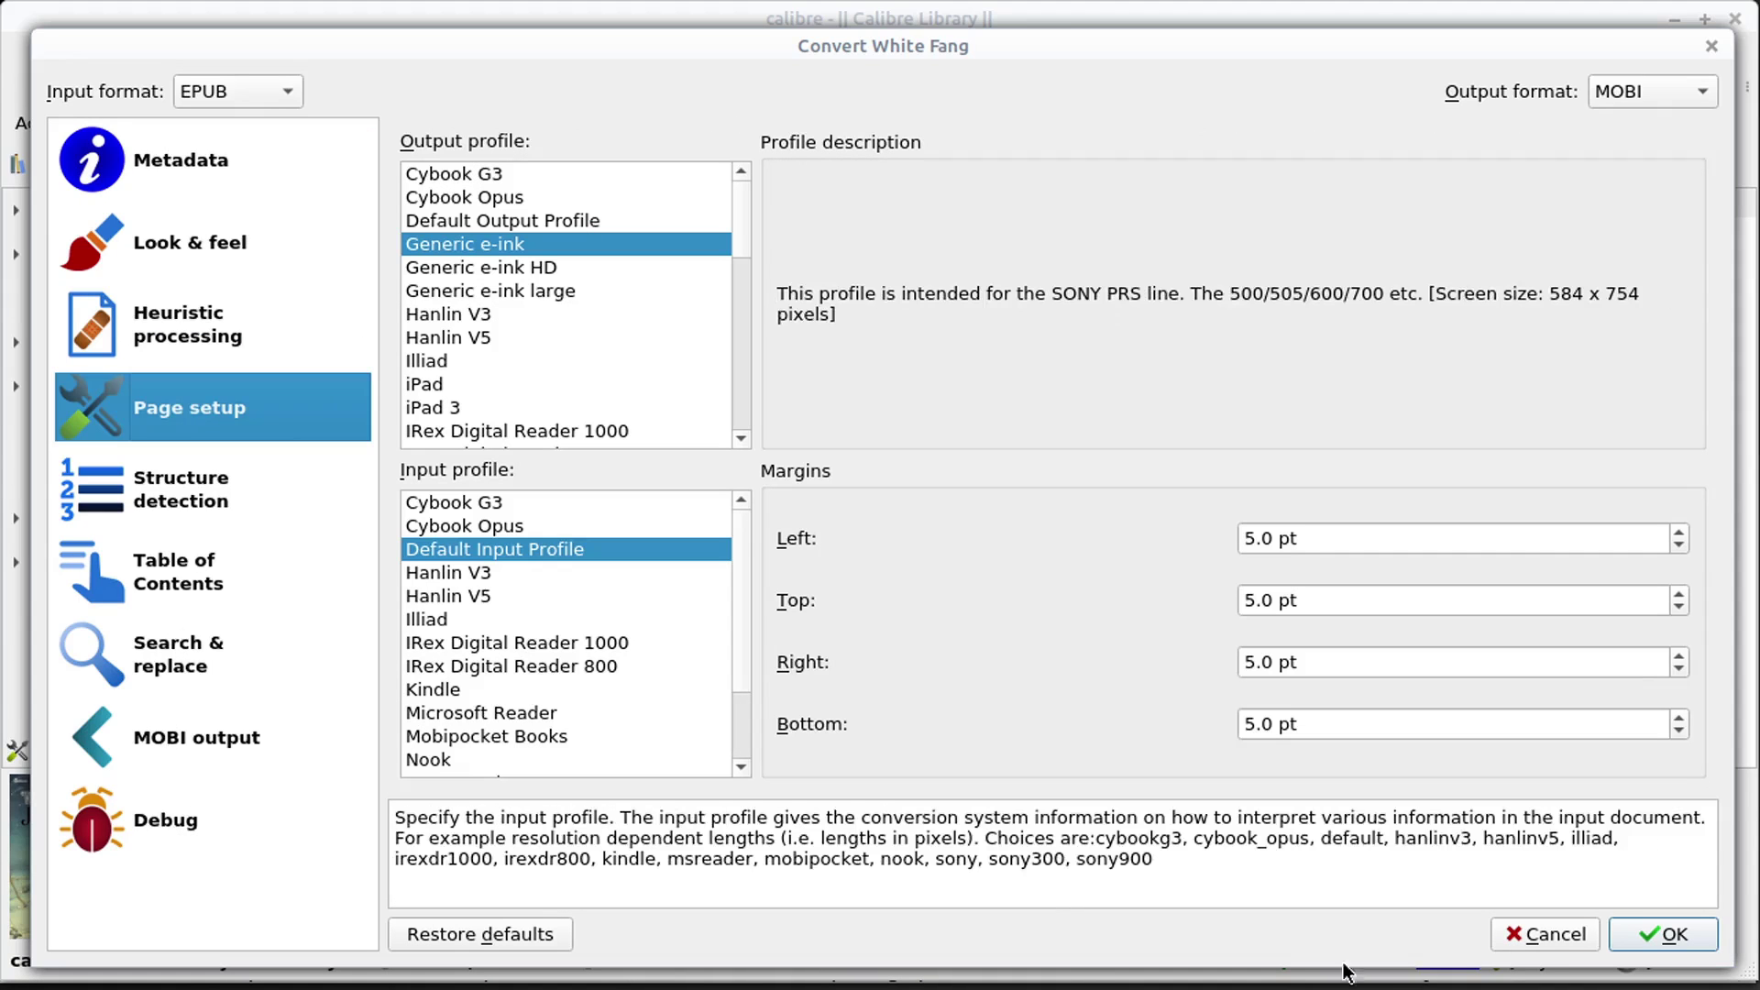
pyautogui.click(1532, 934)
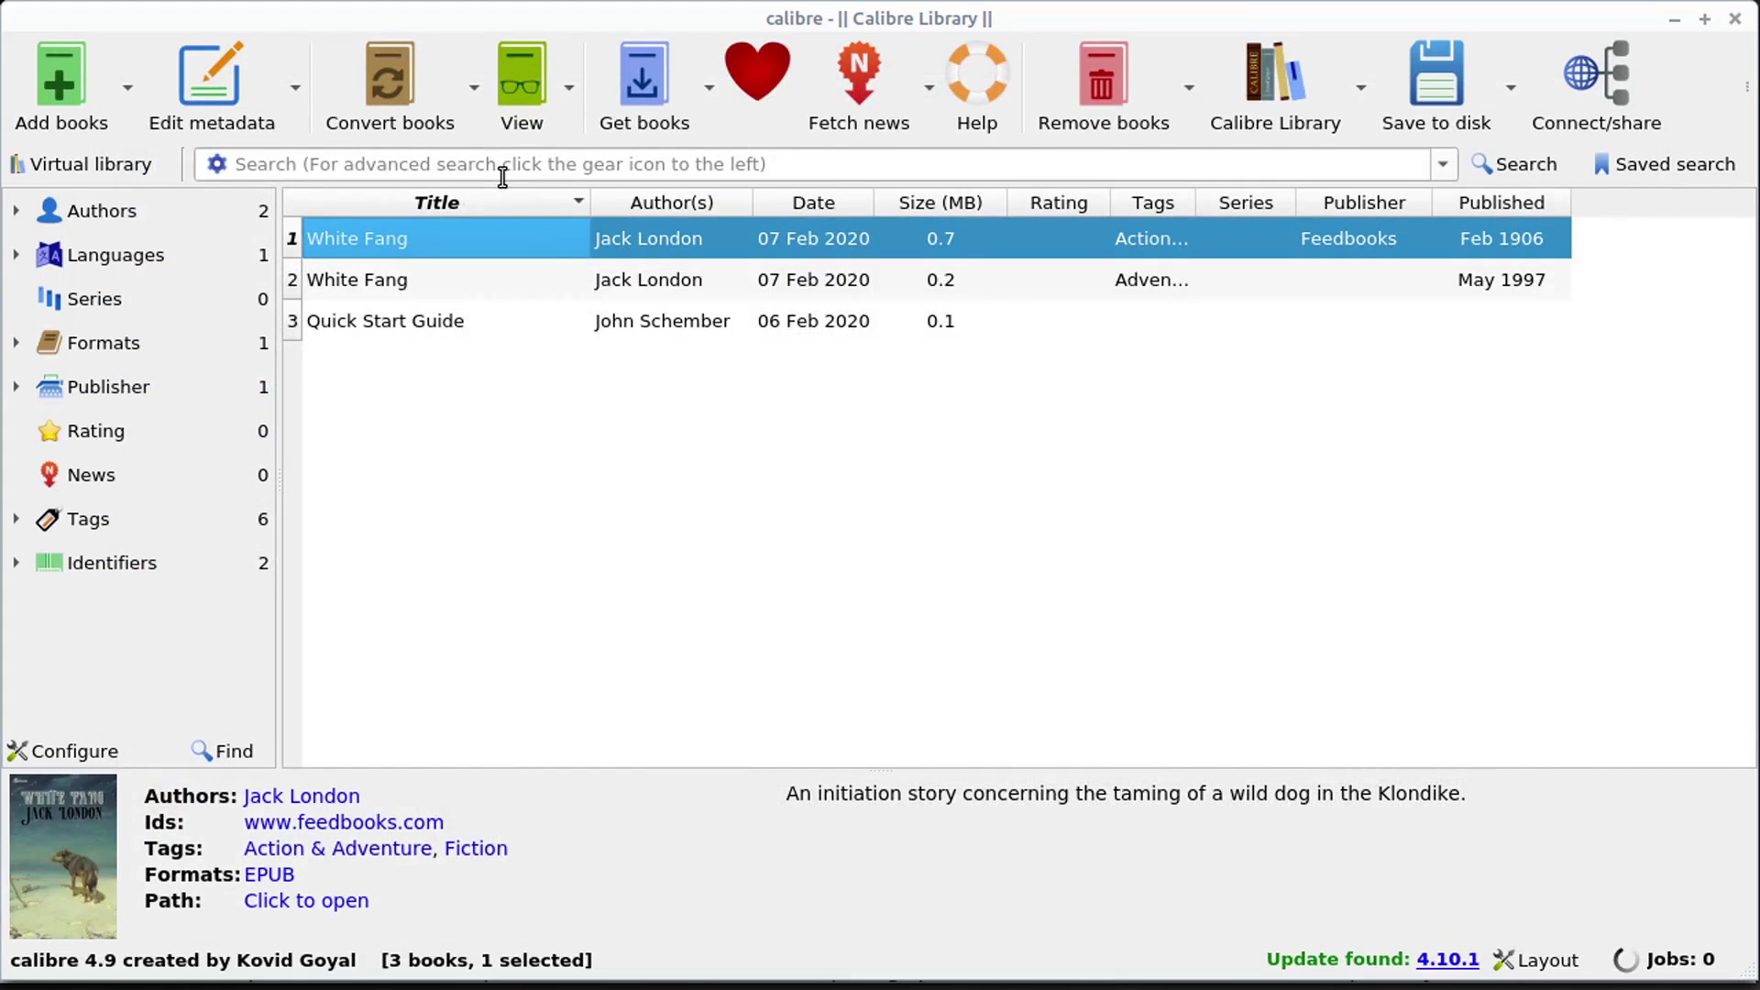
# - In White Fang's metadata editor, download metadata from Google and Amazon.com
pyautogui.click(207, 91)
pyautogui.click(405, 154)
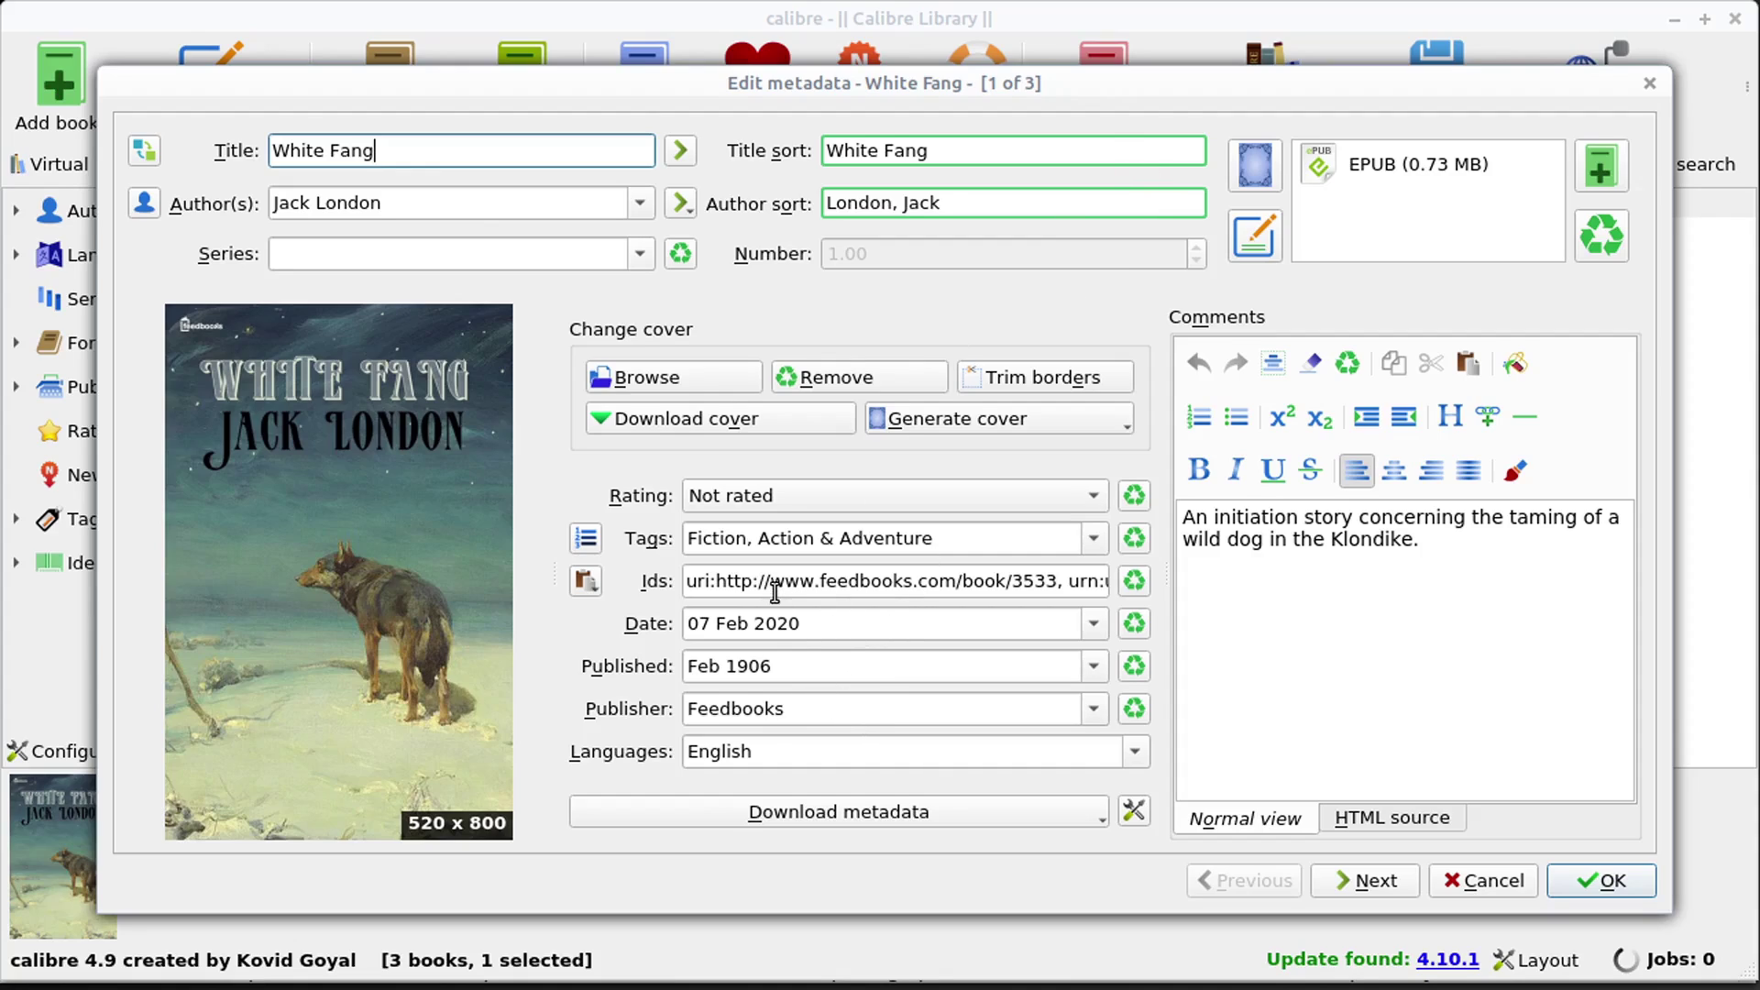
pyautogui.click(372, 493)
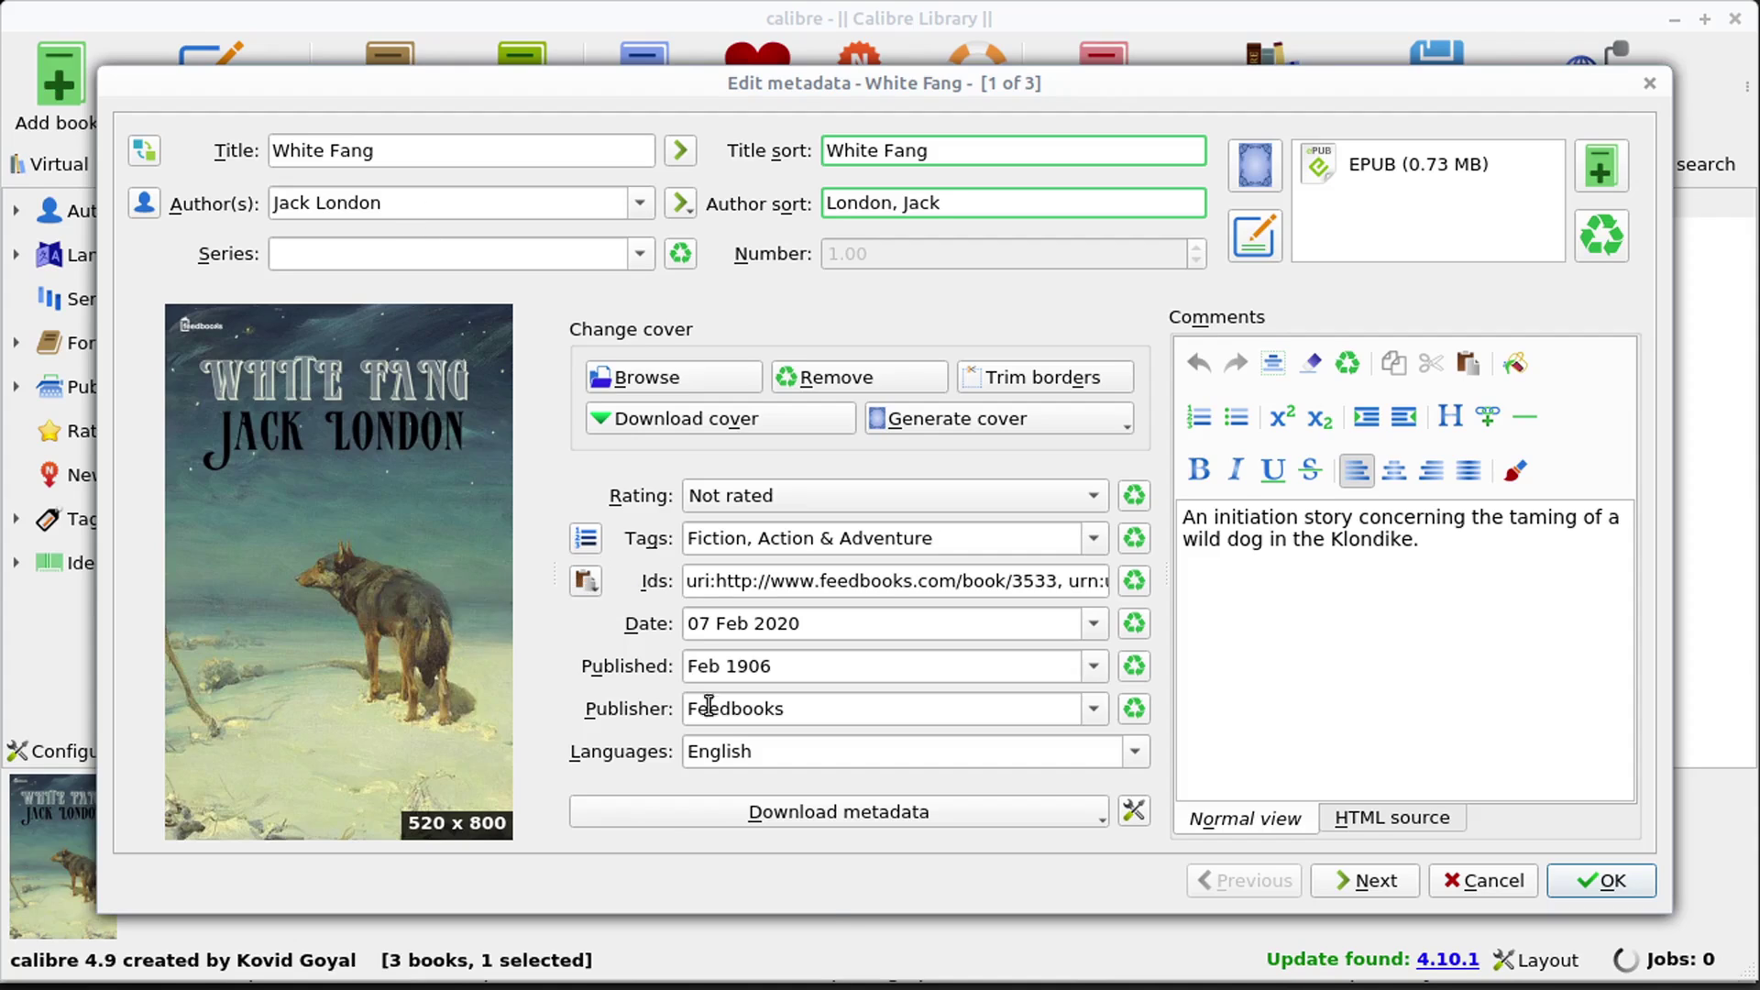
pyautogui.click(833, 830)
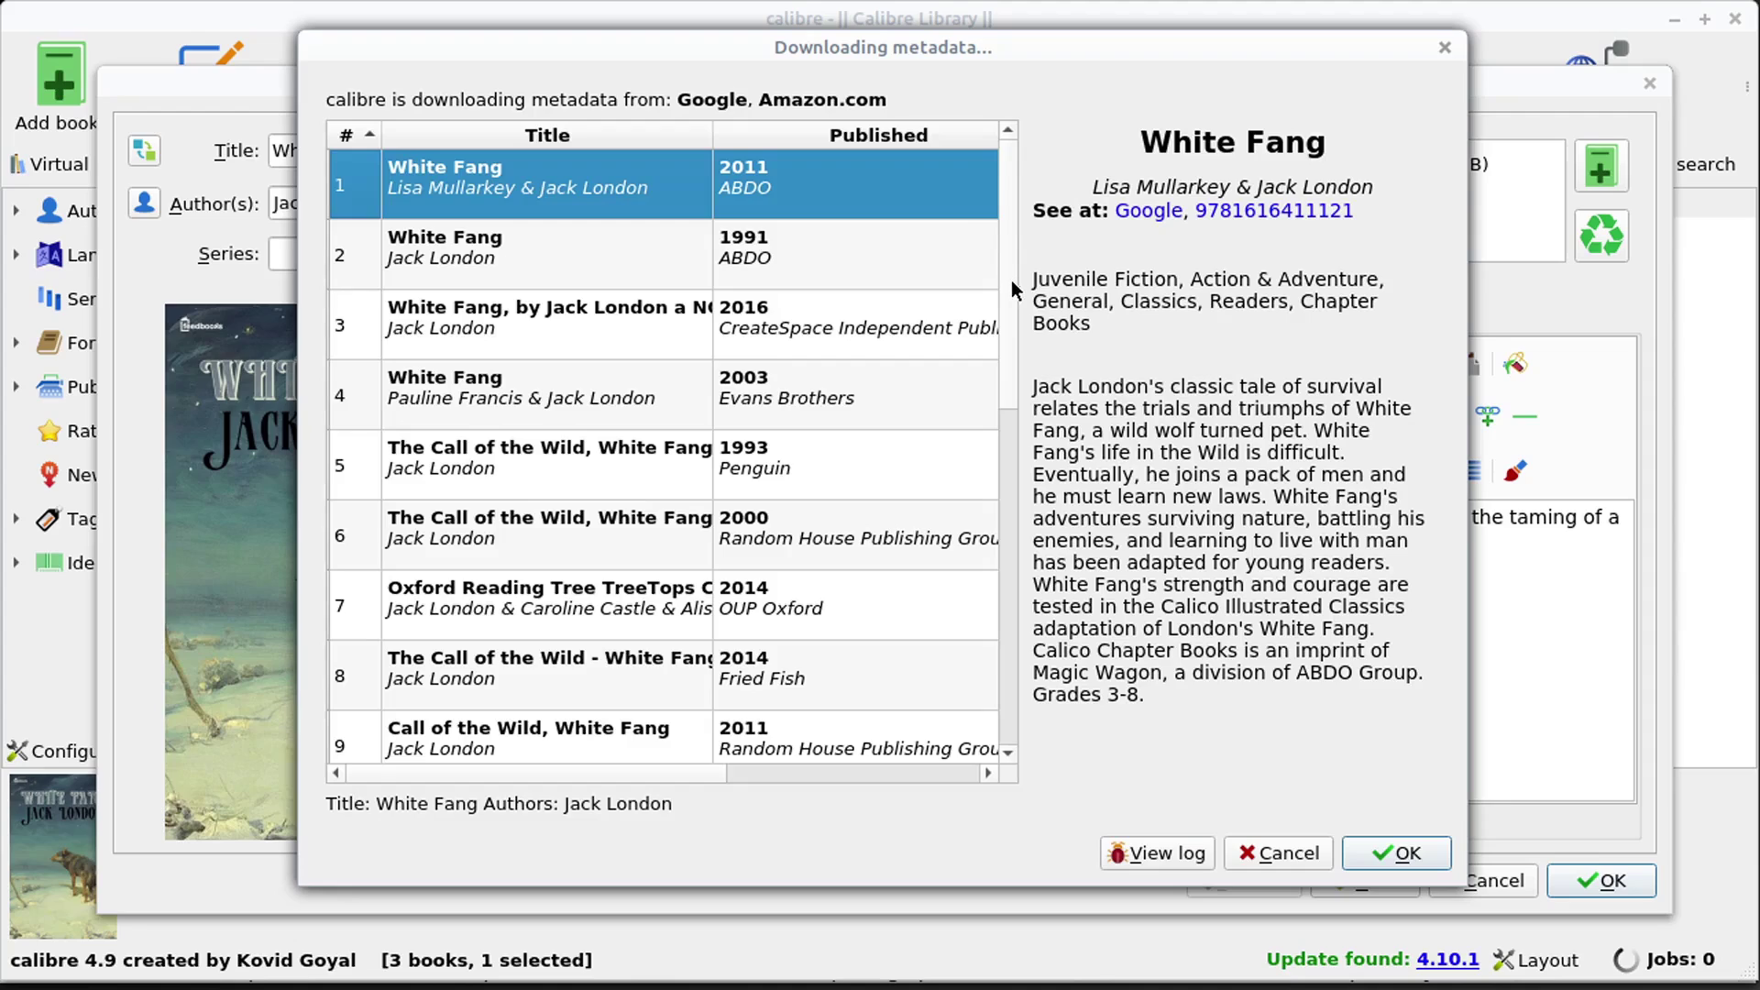
# - Apply the Call of the Wild, White Fang result with Google cover, then cancel and discard the changes
pyautogui.scroll(-2, 1008, 304)
pyautogui.click(492, 476)
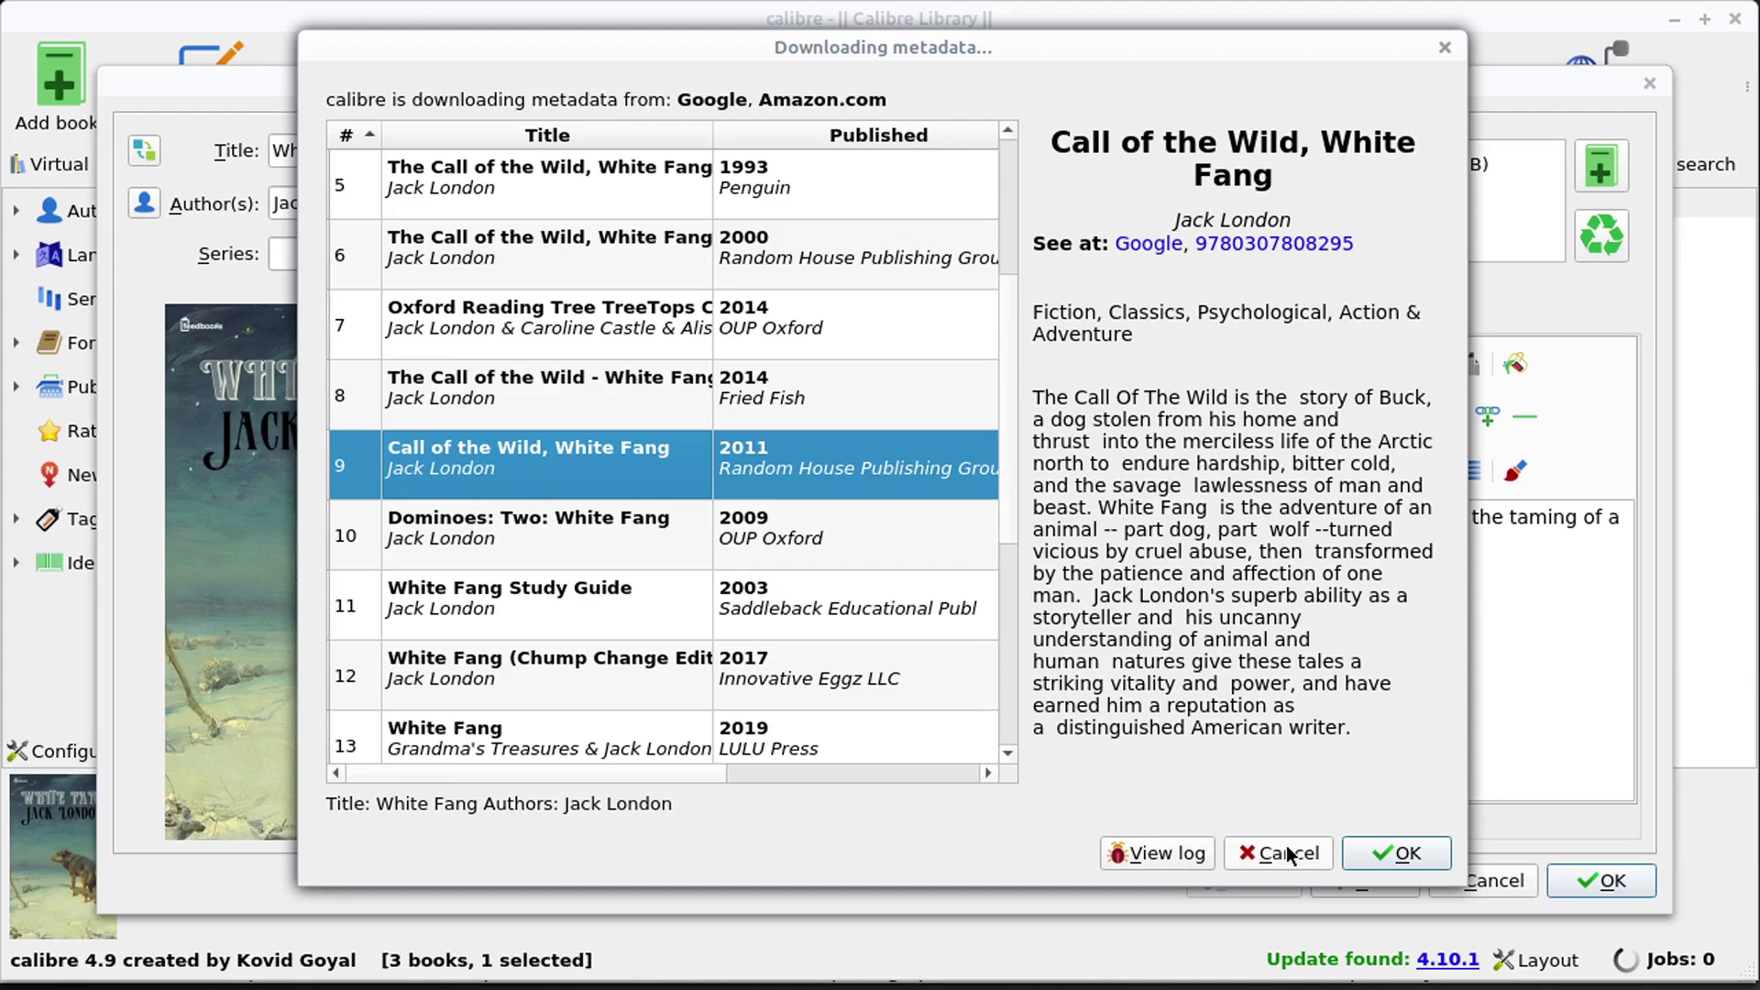
pyautogui.click(1384, 853)
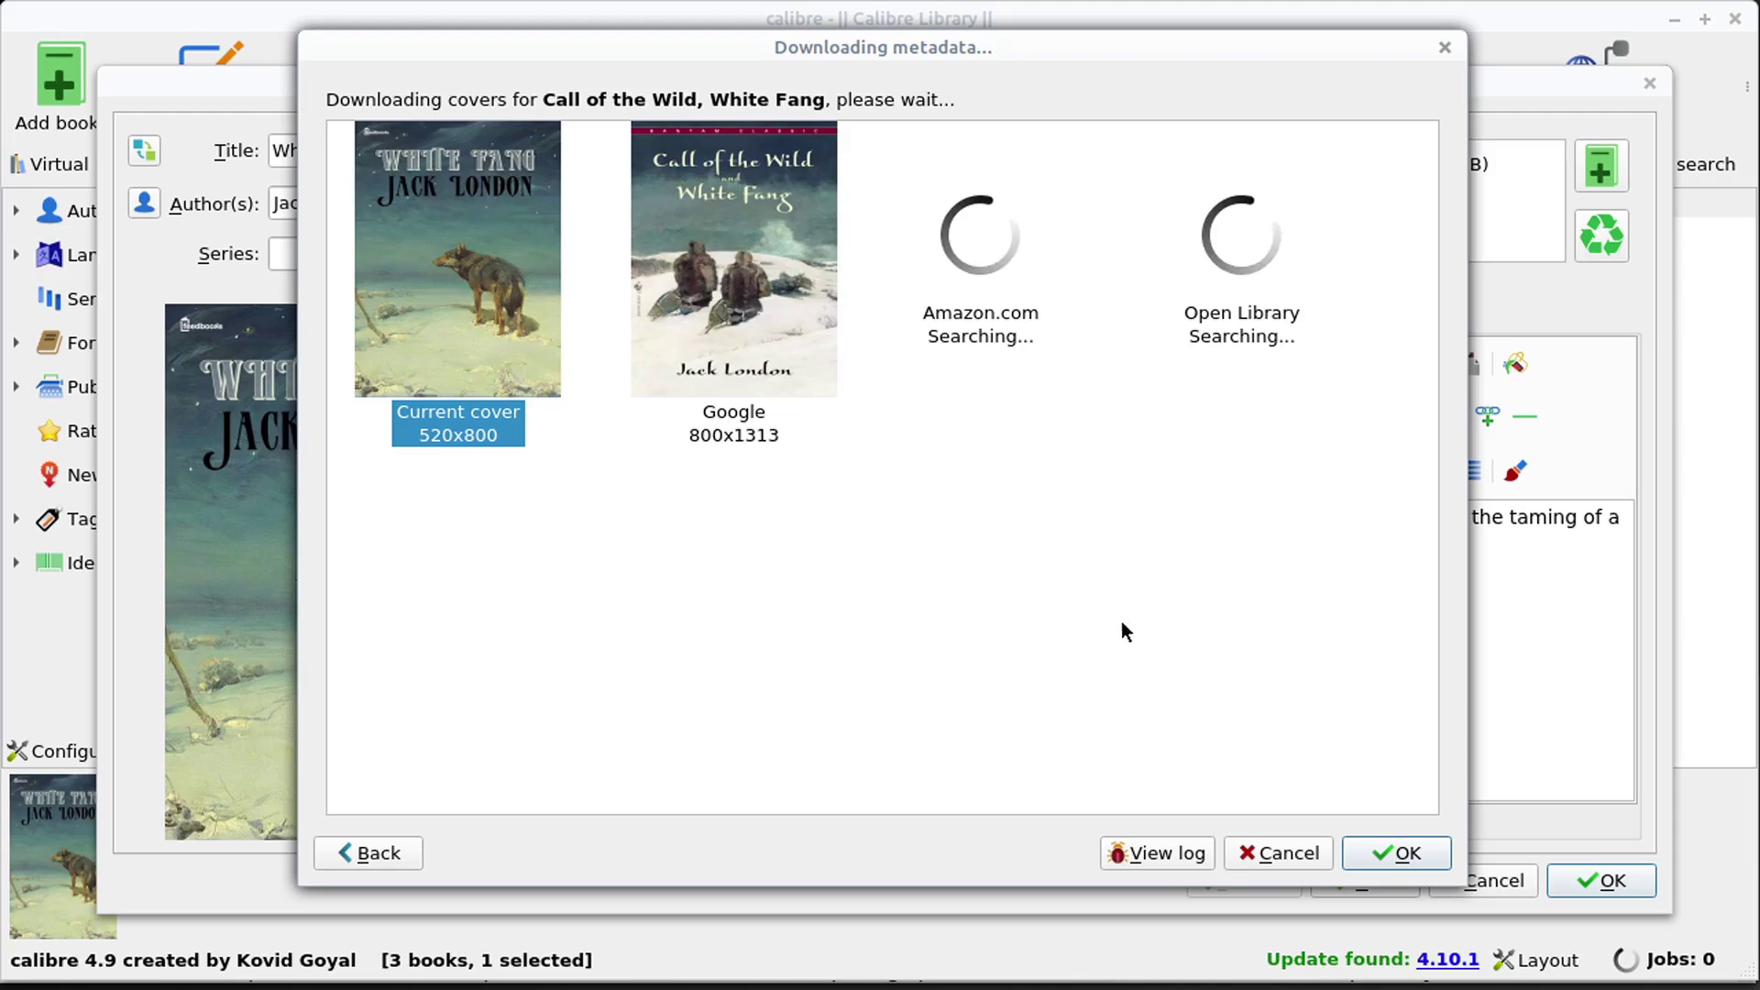
pyautogui.click(746, 273)
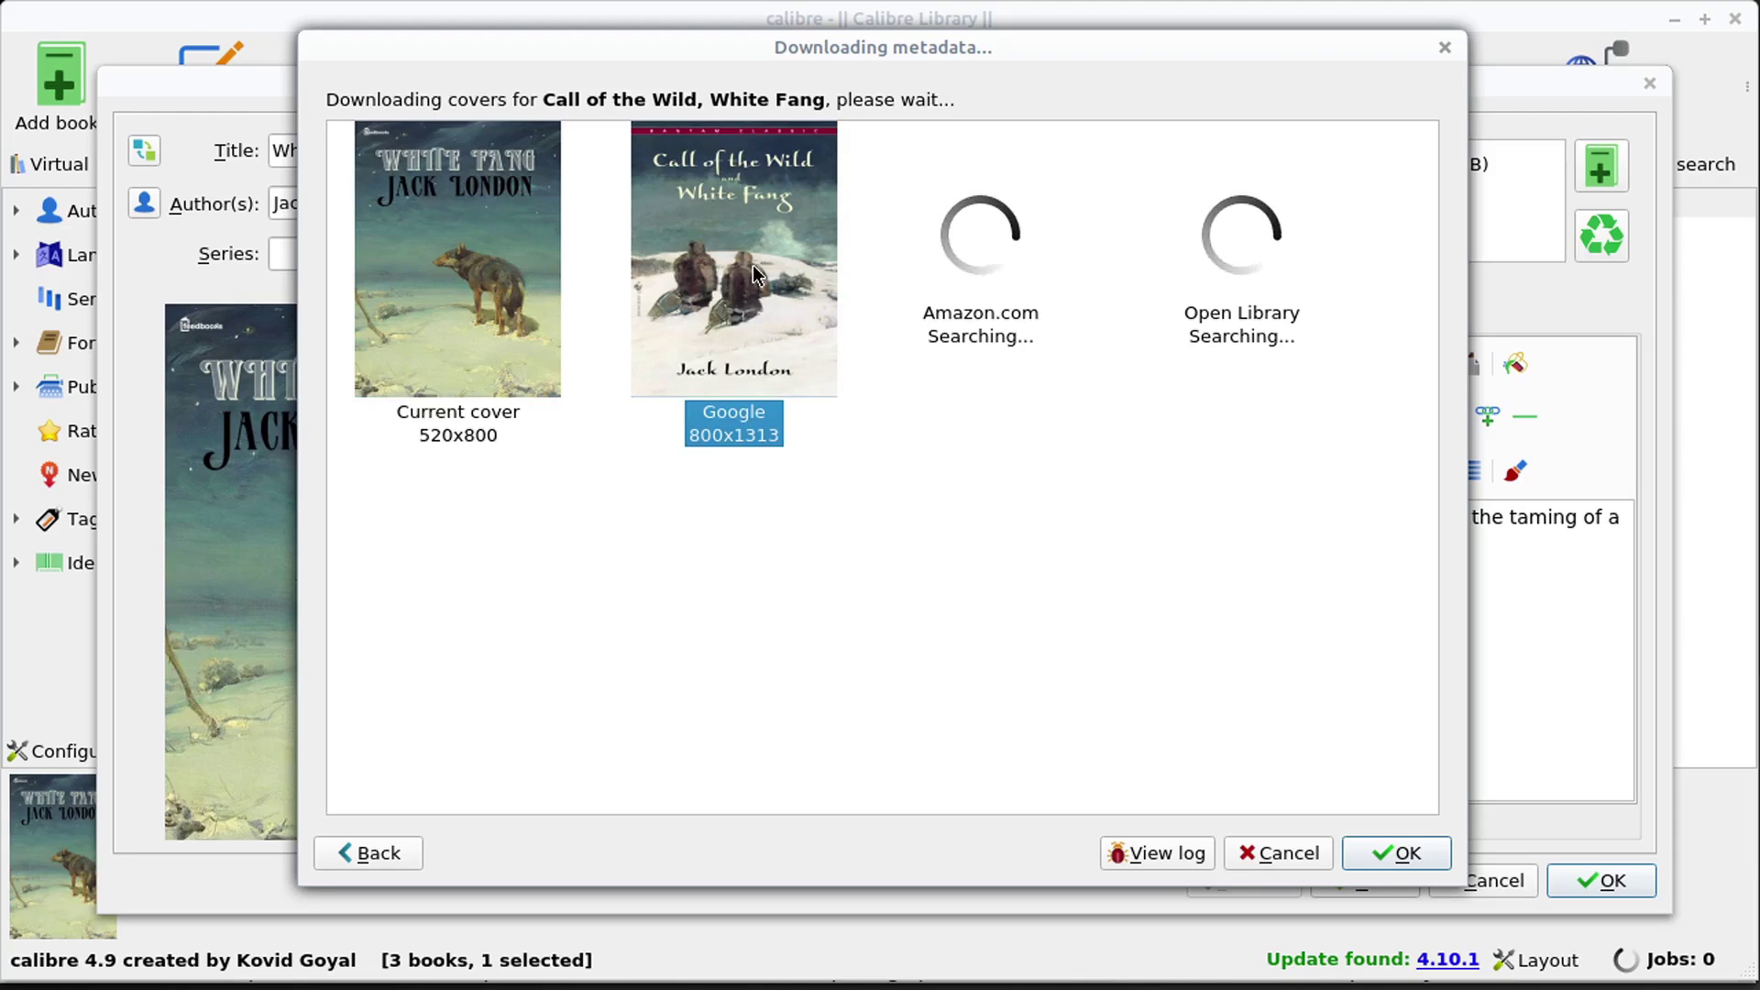
pyautogui.click(1396, 853)
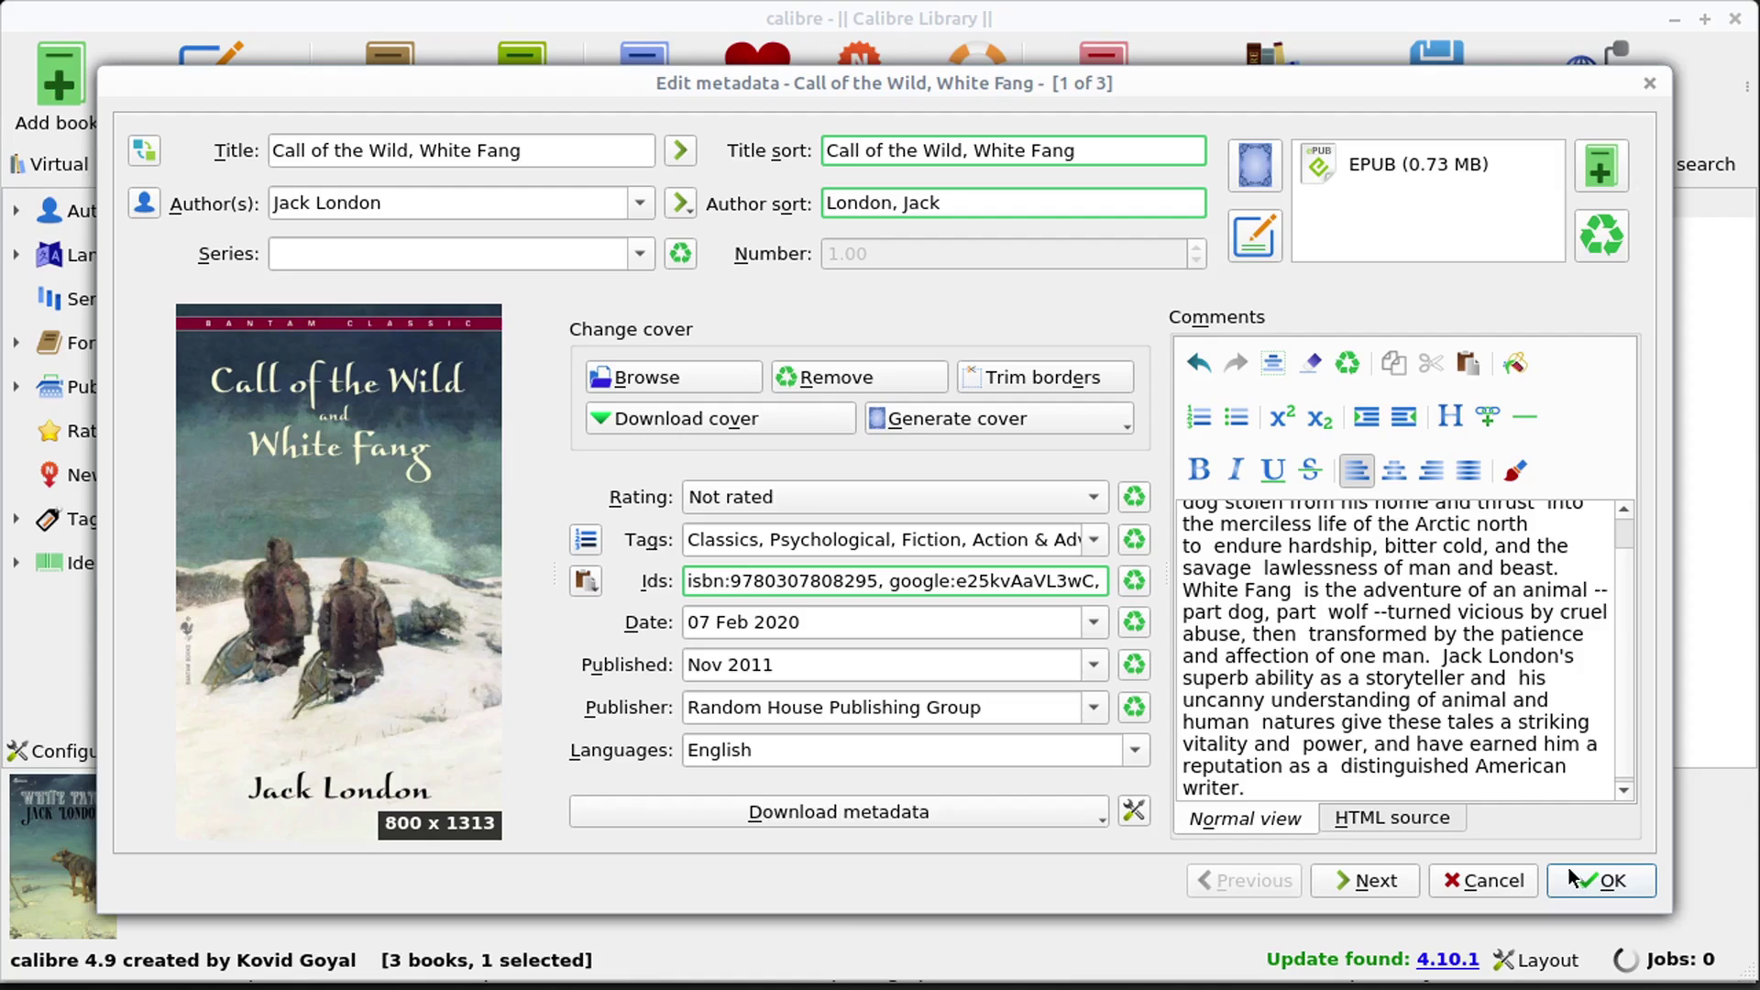
pyautogui.click(1505, 882)
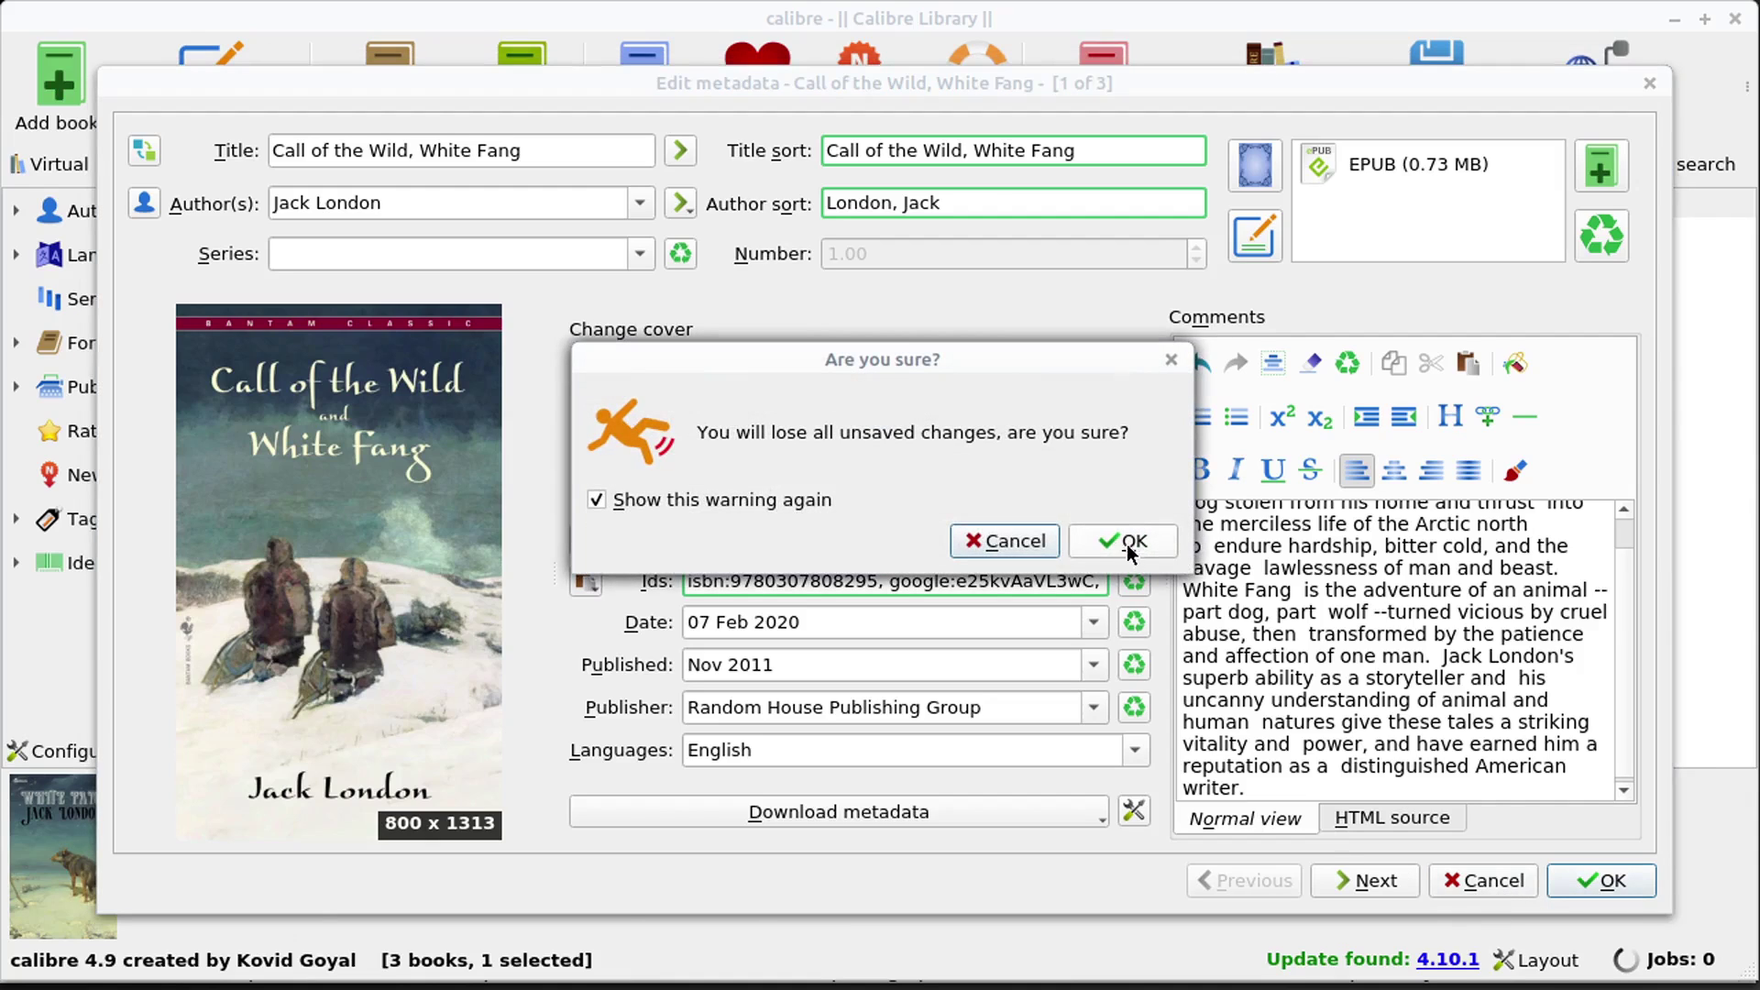
pyautogui.click(1120, 539)
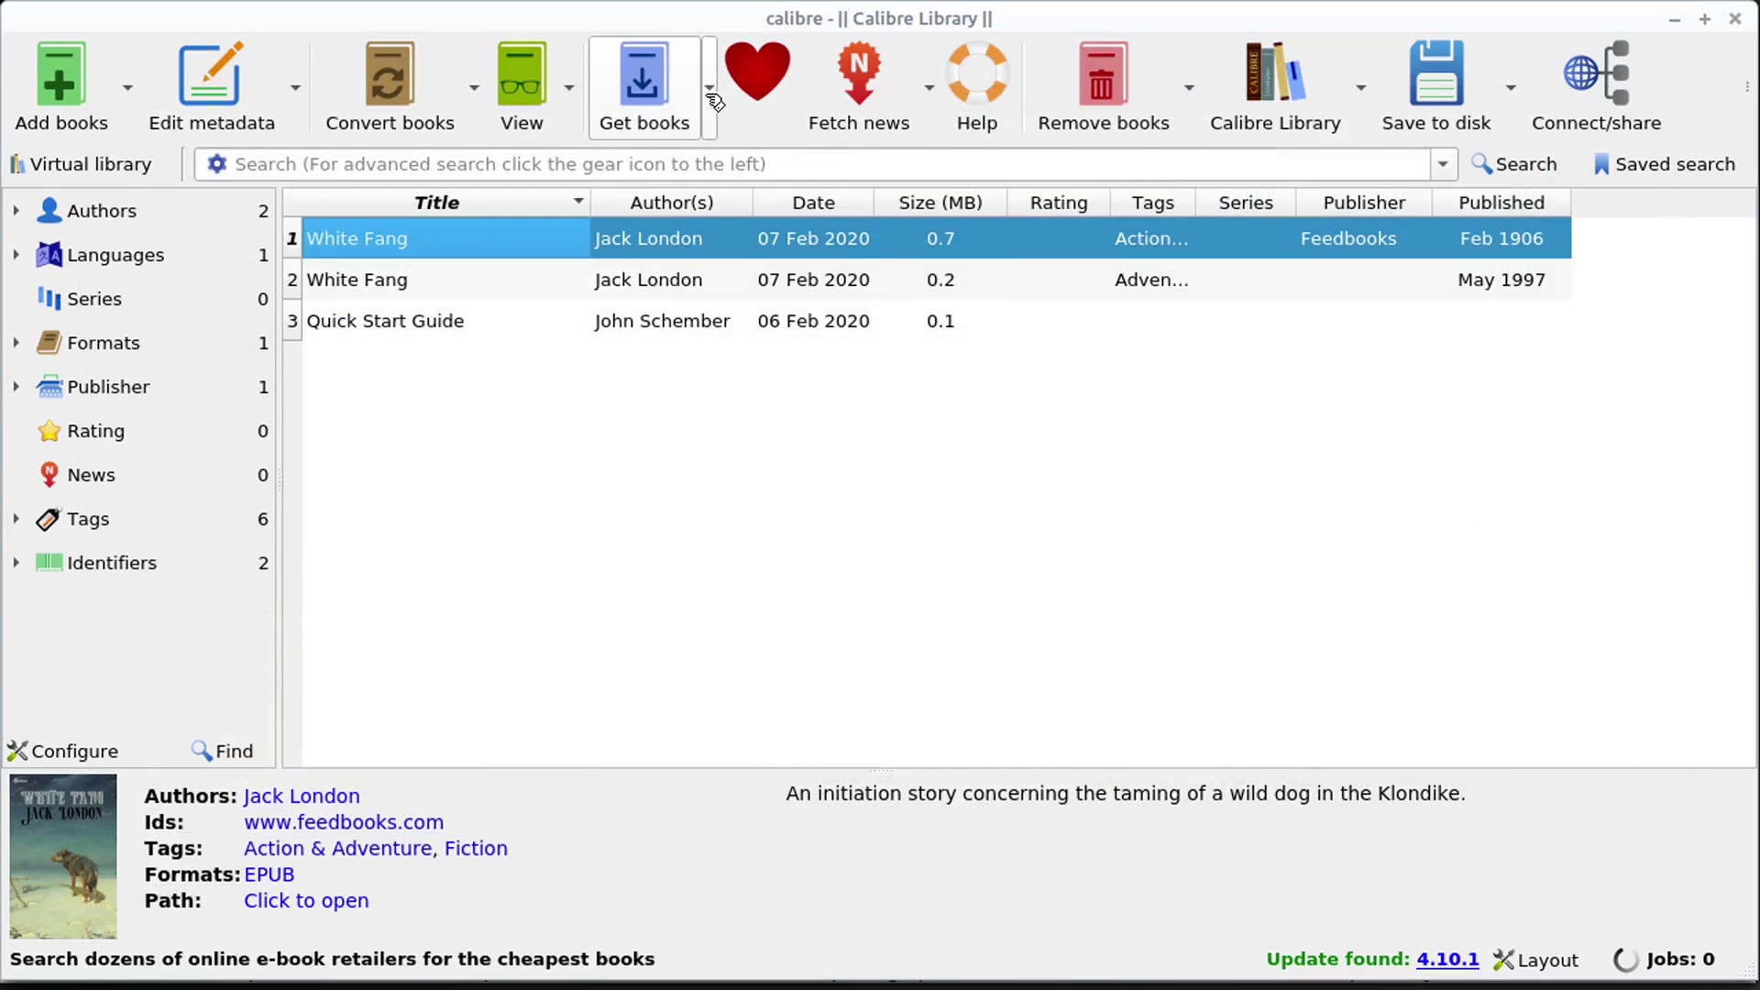
# - Open the Fetch news scheduler and expand the English [430] sources group
pyautogui.click(860, 105)
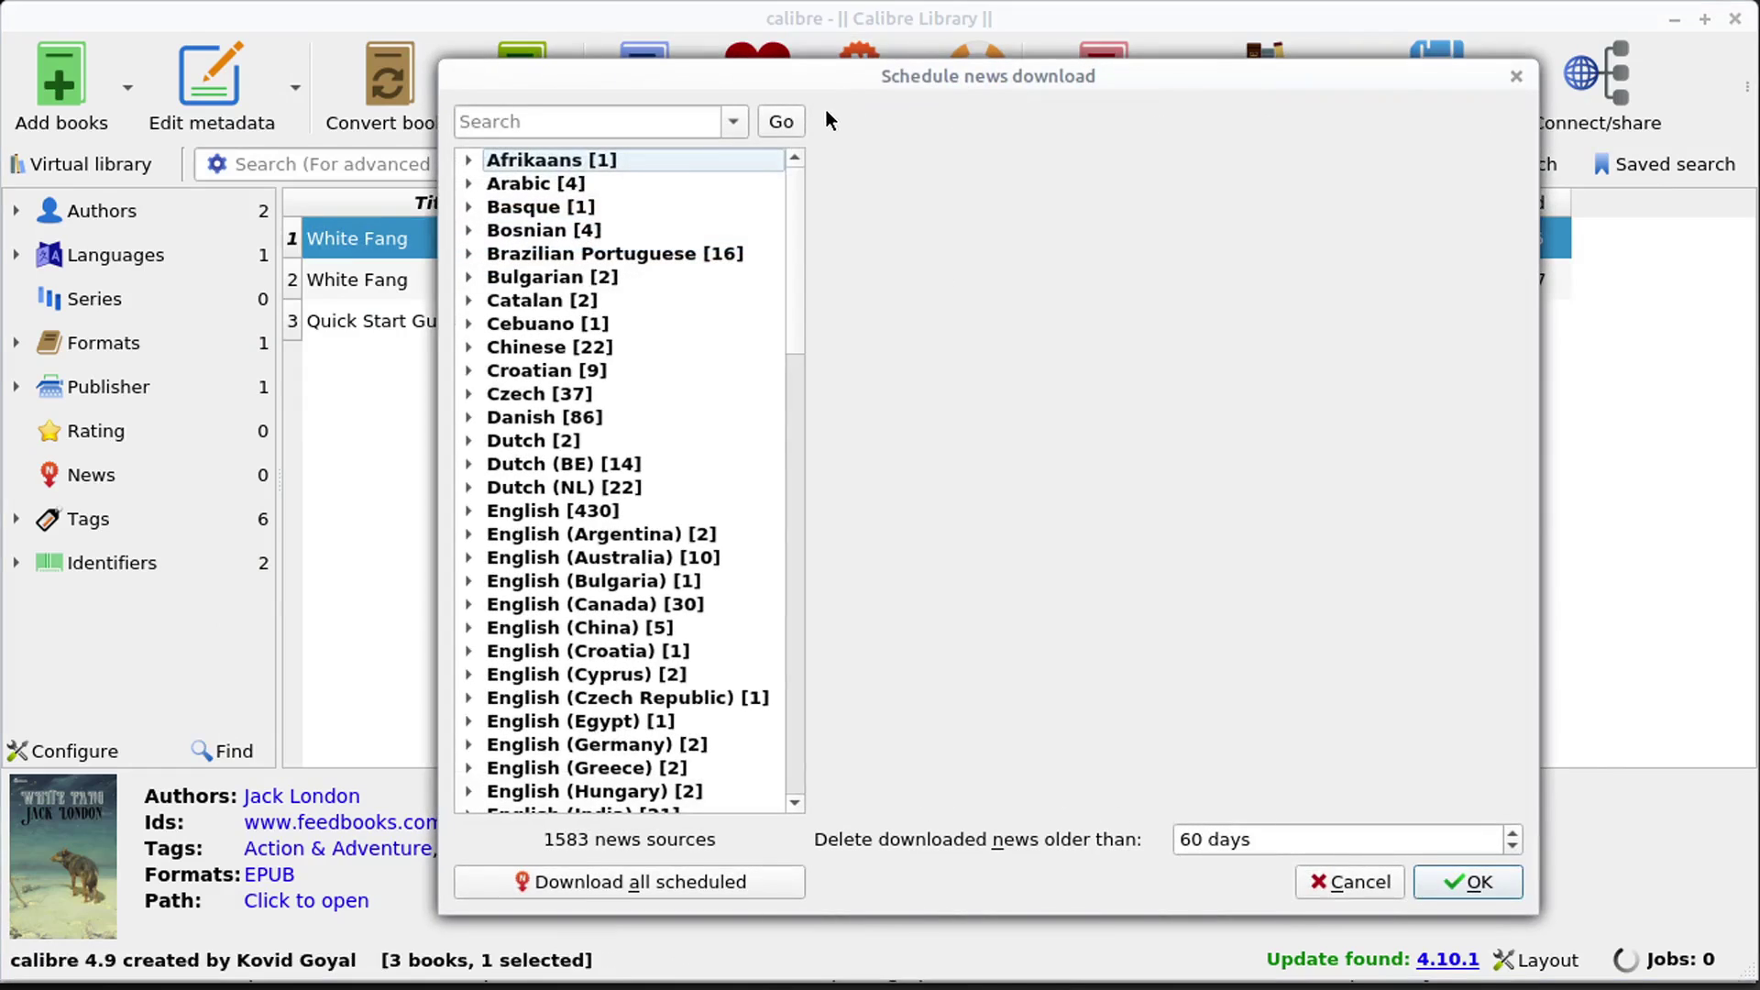
pyautogui.scroll(-17, 783, 414)
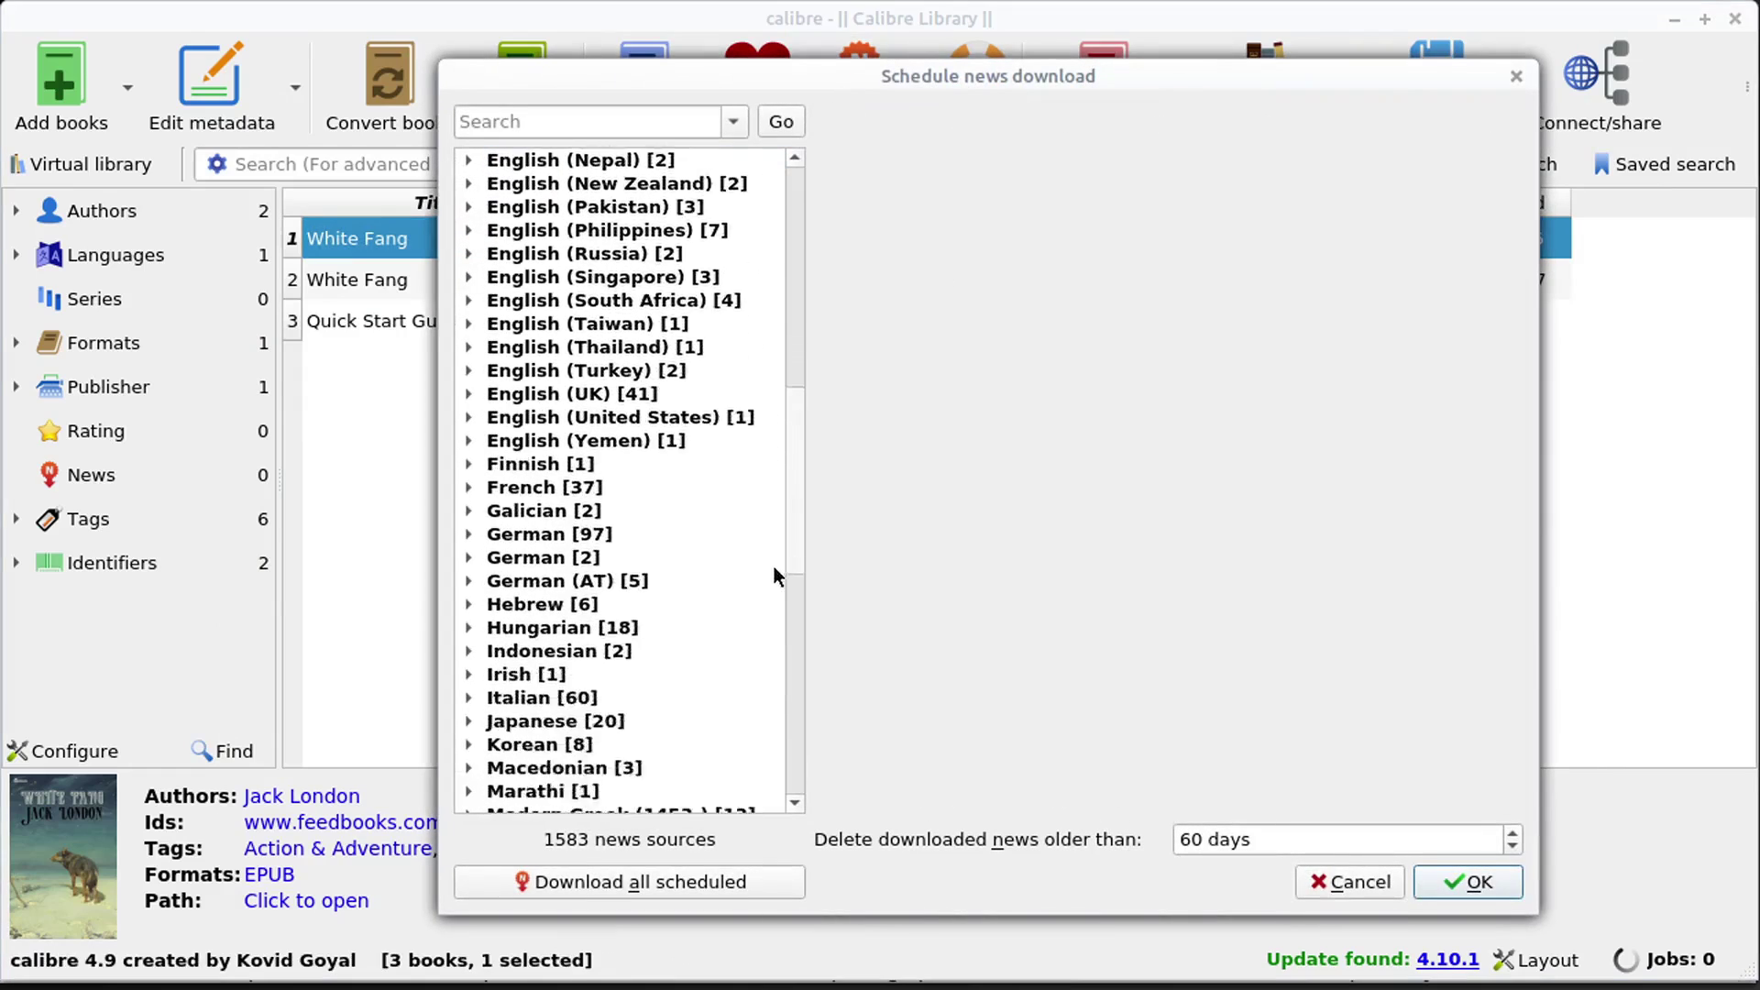
pyautogui.scroll(19, 774, 351)
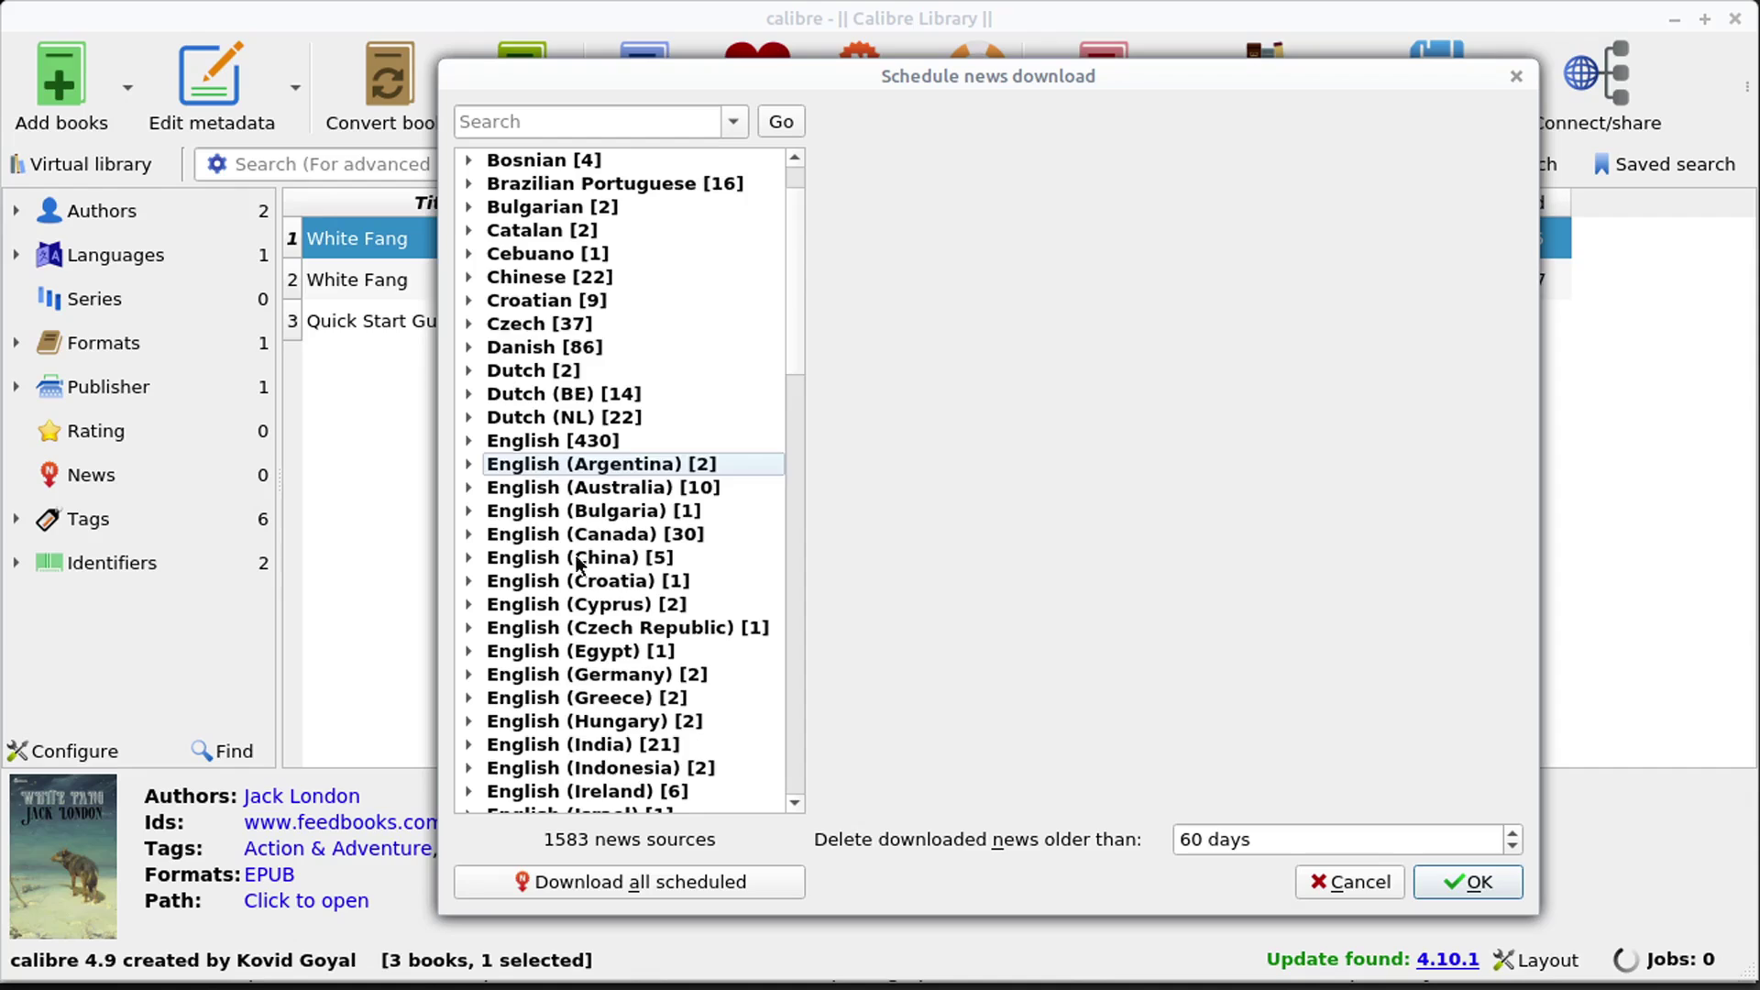
pyautogui.scroll(-6, 597, 601)
pyautogui.scroll(4, 596, 398)
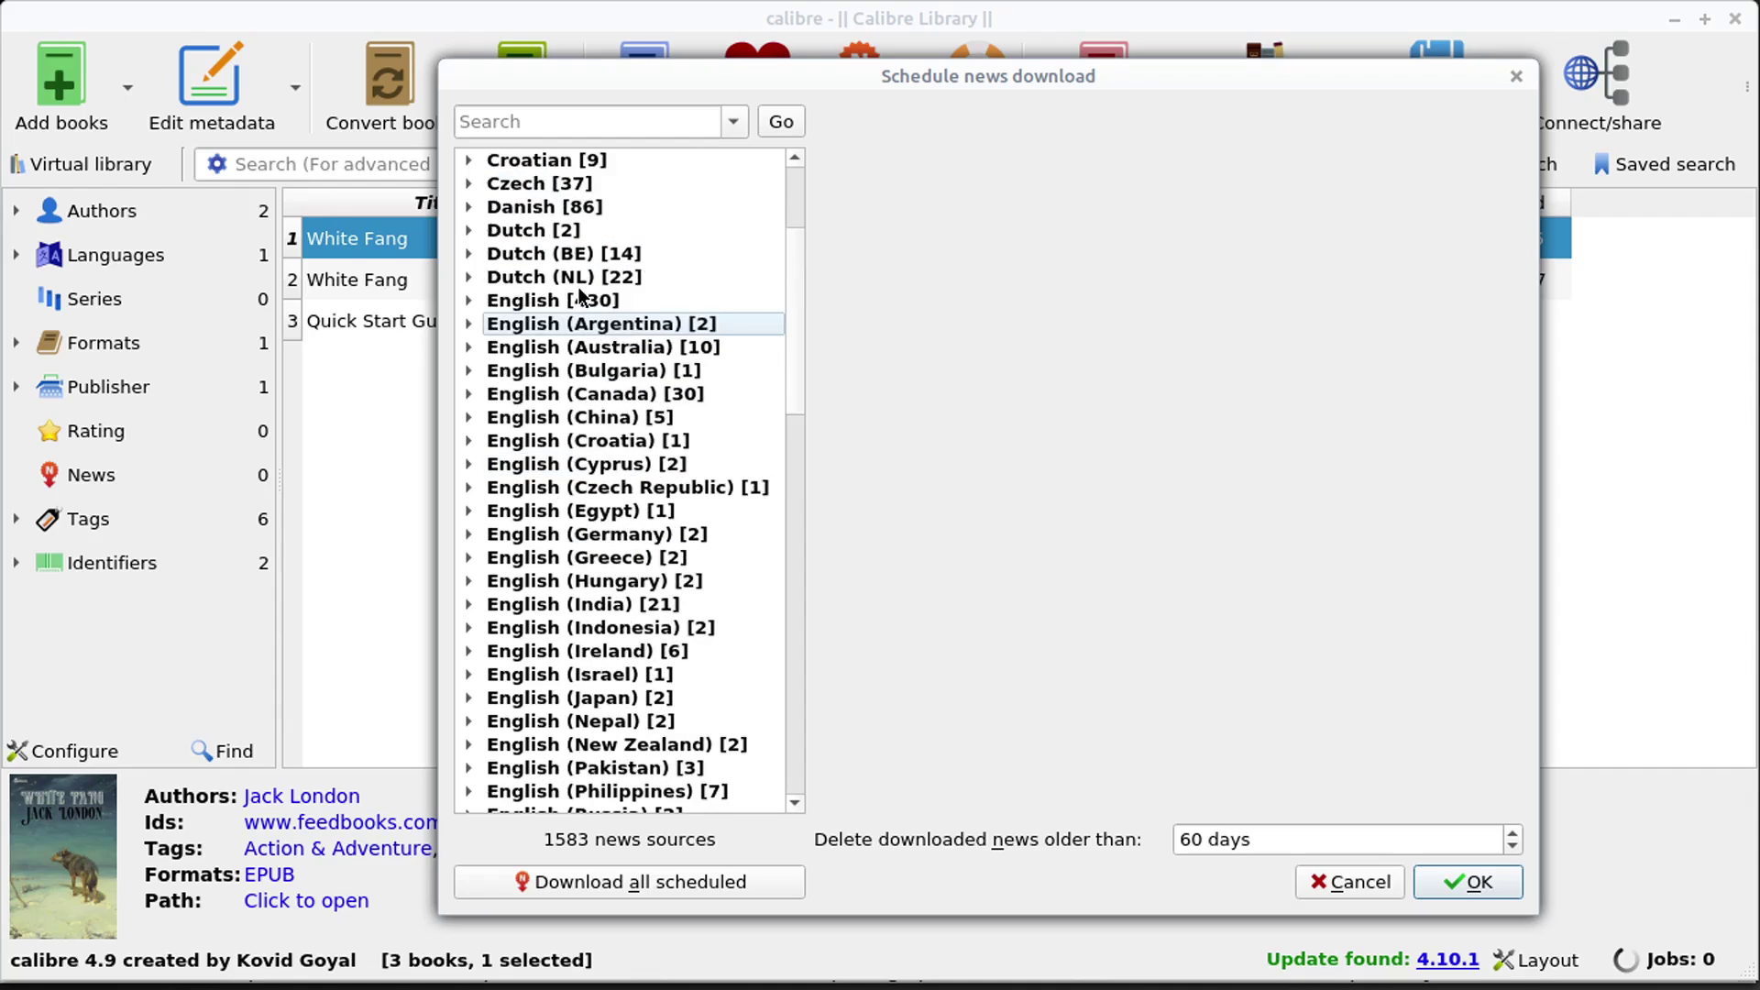
pyautogui.click(469, 300)
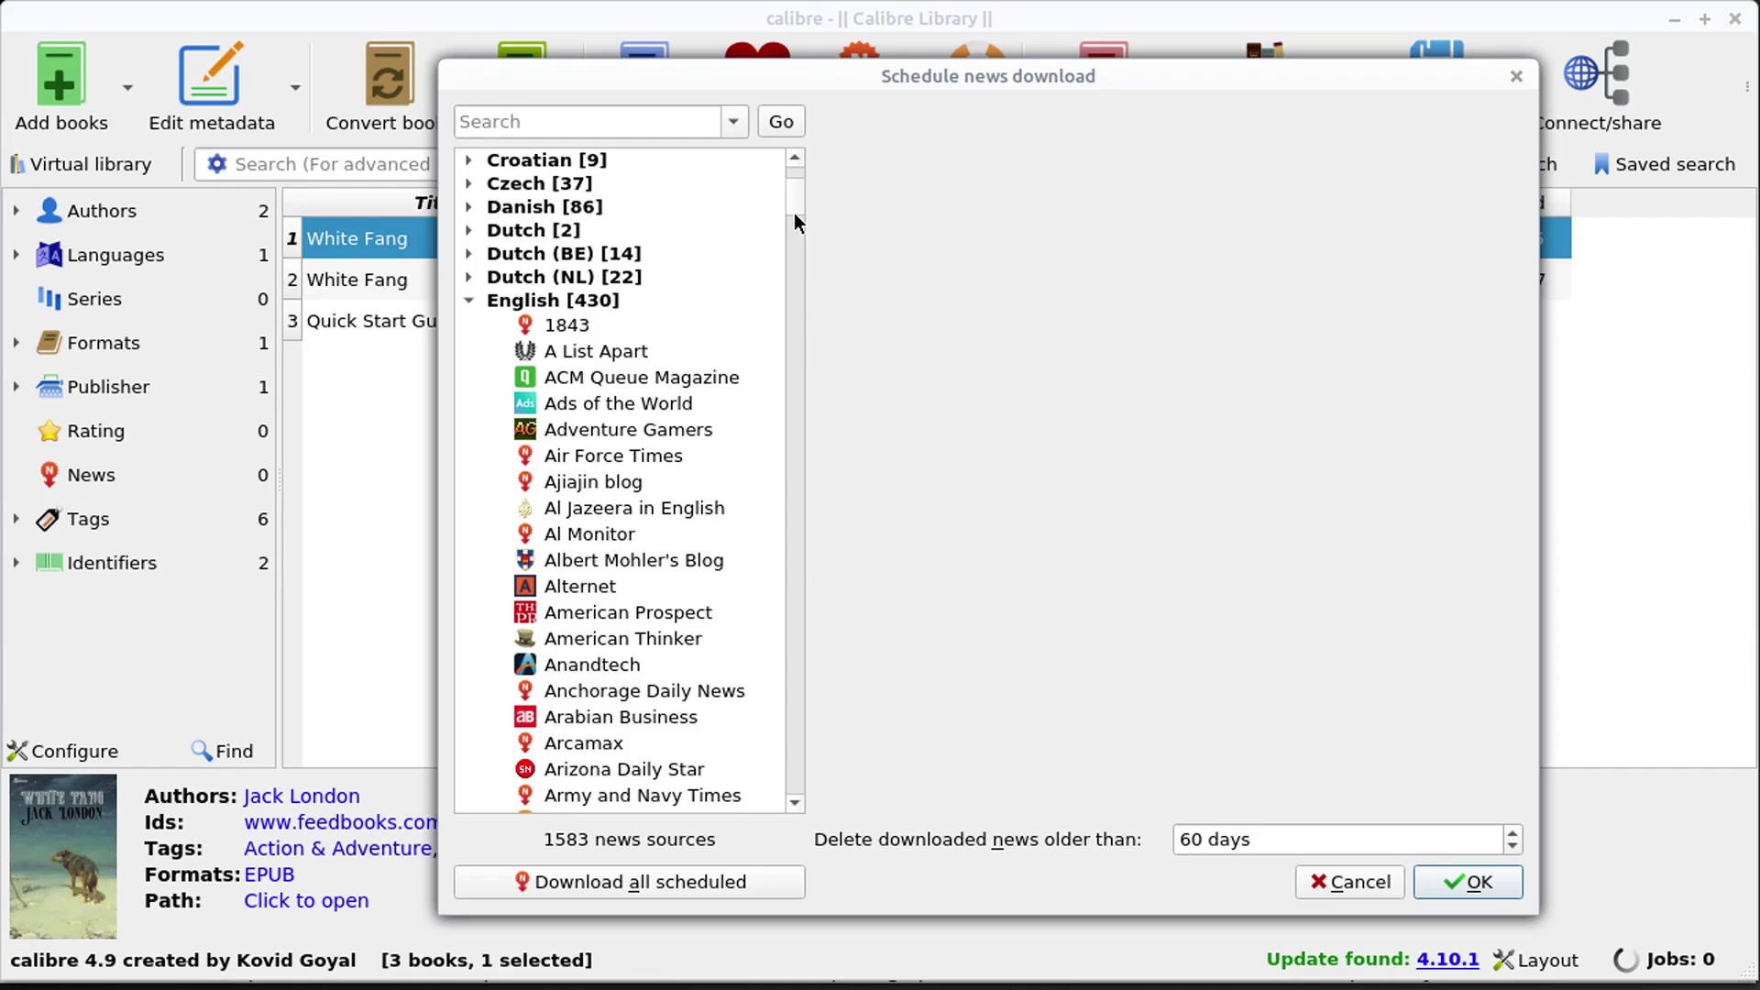
# - Select Oakland North, tick Schedule for download, then cancel the scheduler without saving
pyautogui.moveTo(793, 220); pyautogui.dragTo(772, 481)
pyautogui.click(552, 293)
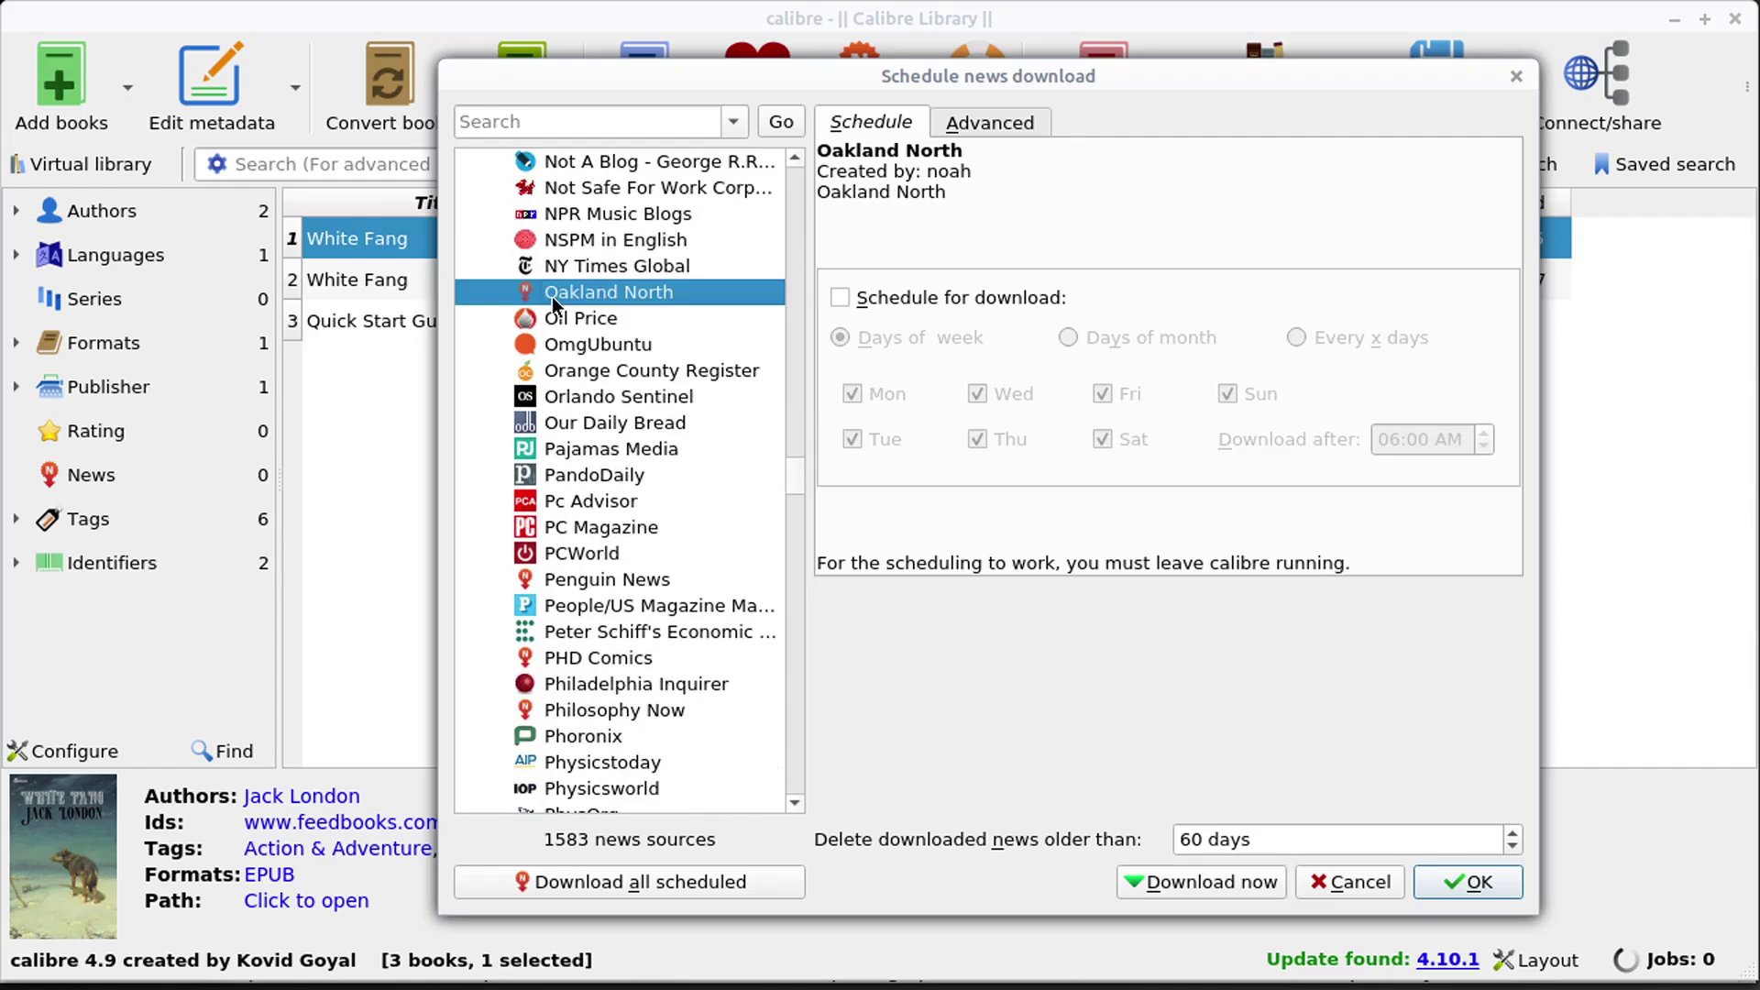
pyautogui.click(844, 296)
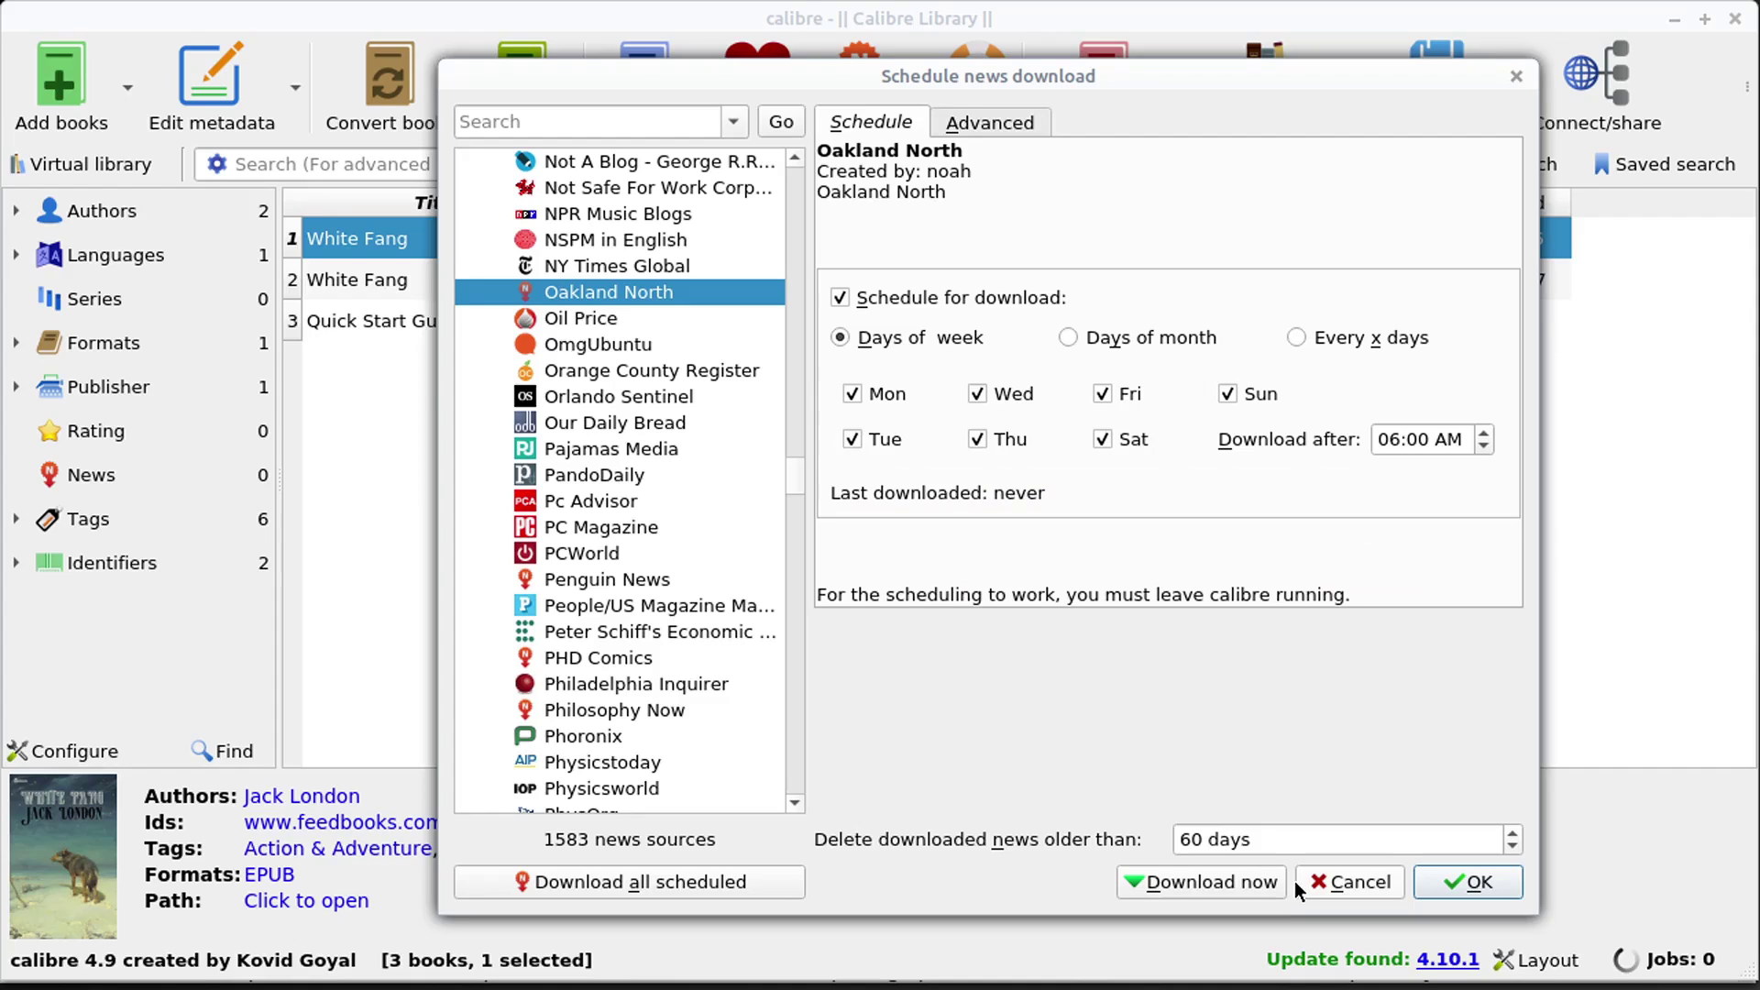
pyautogui.click(1346, 879)
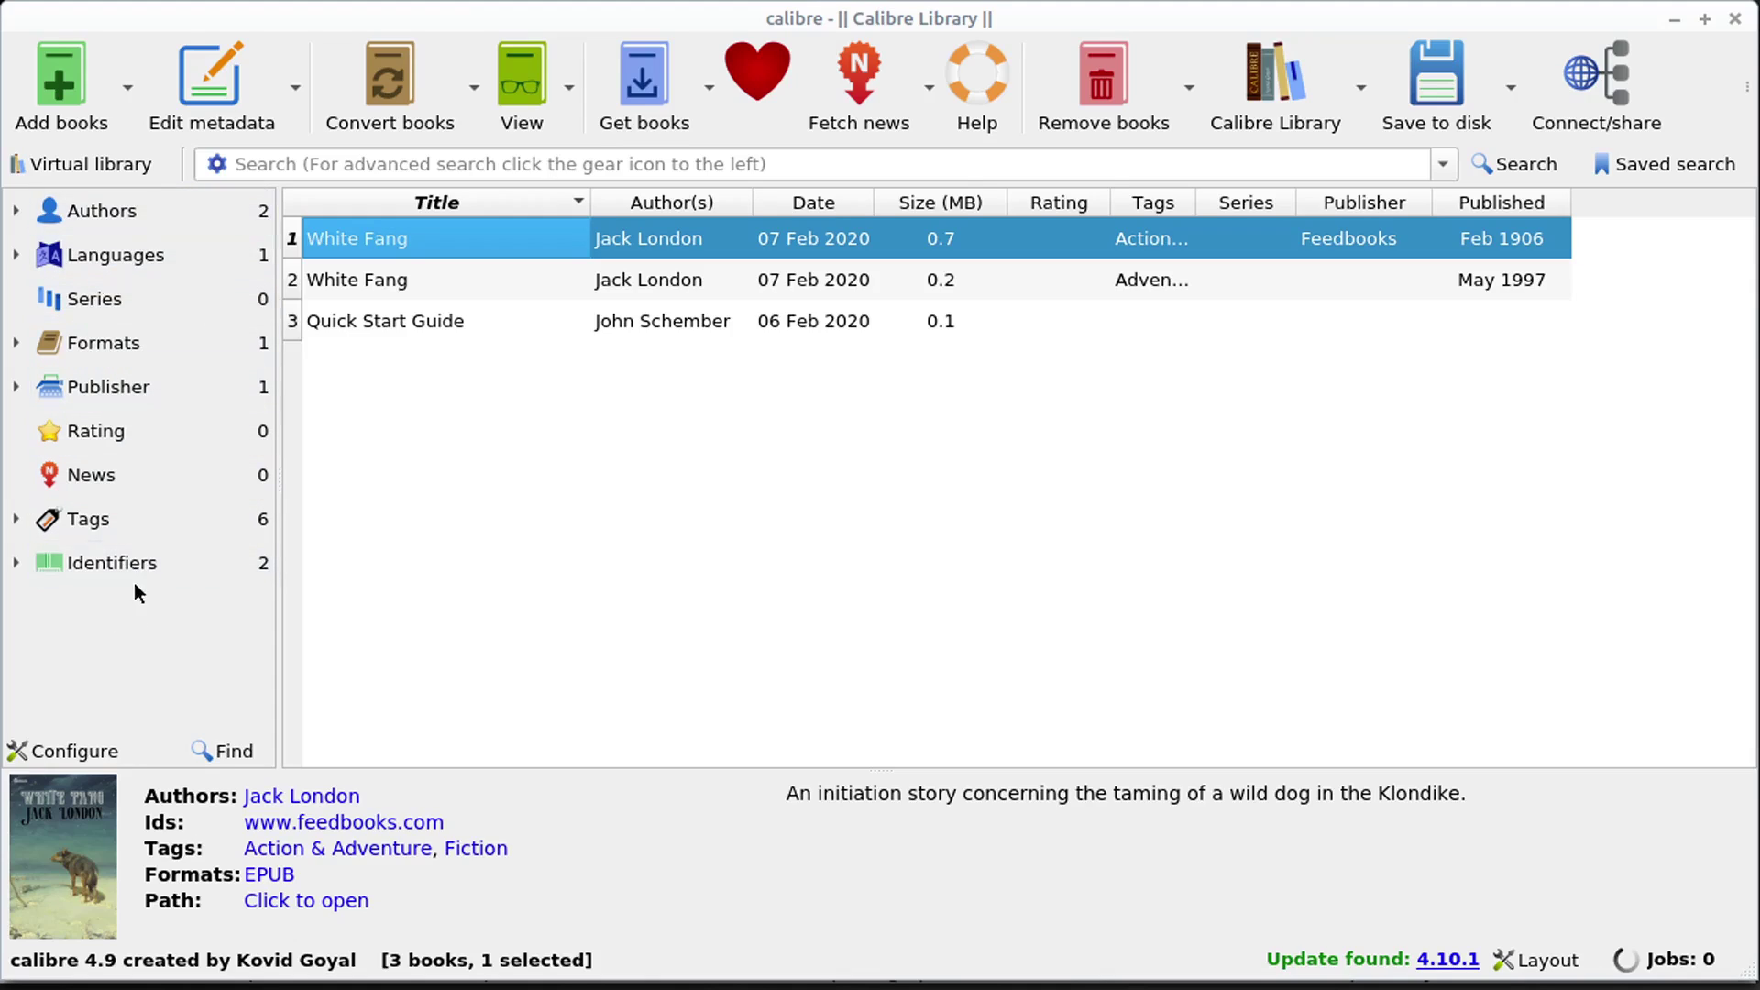
# - Expand Tags in the Tag browser and filter the library by Action & Adventure
pyautogui.click(118, 518)
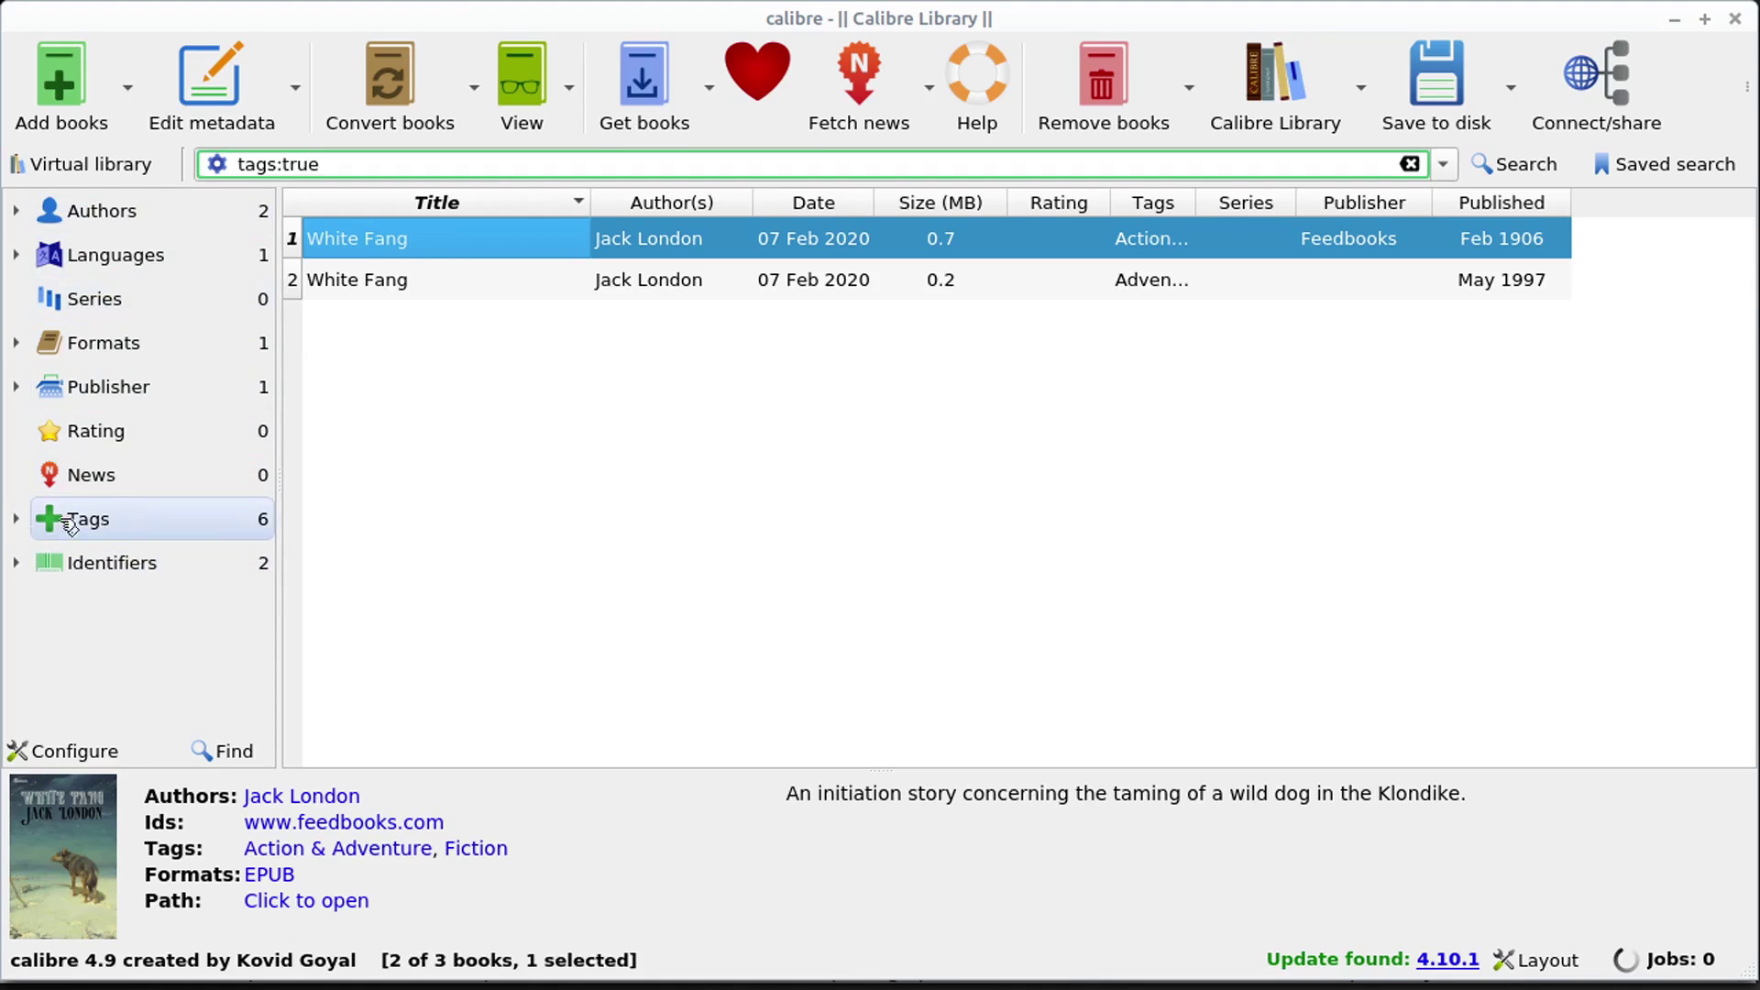
pyautogui.click(17, 519)
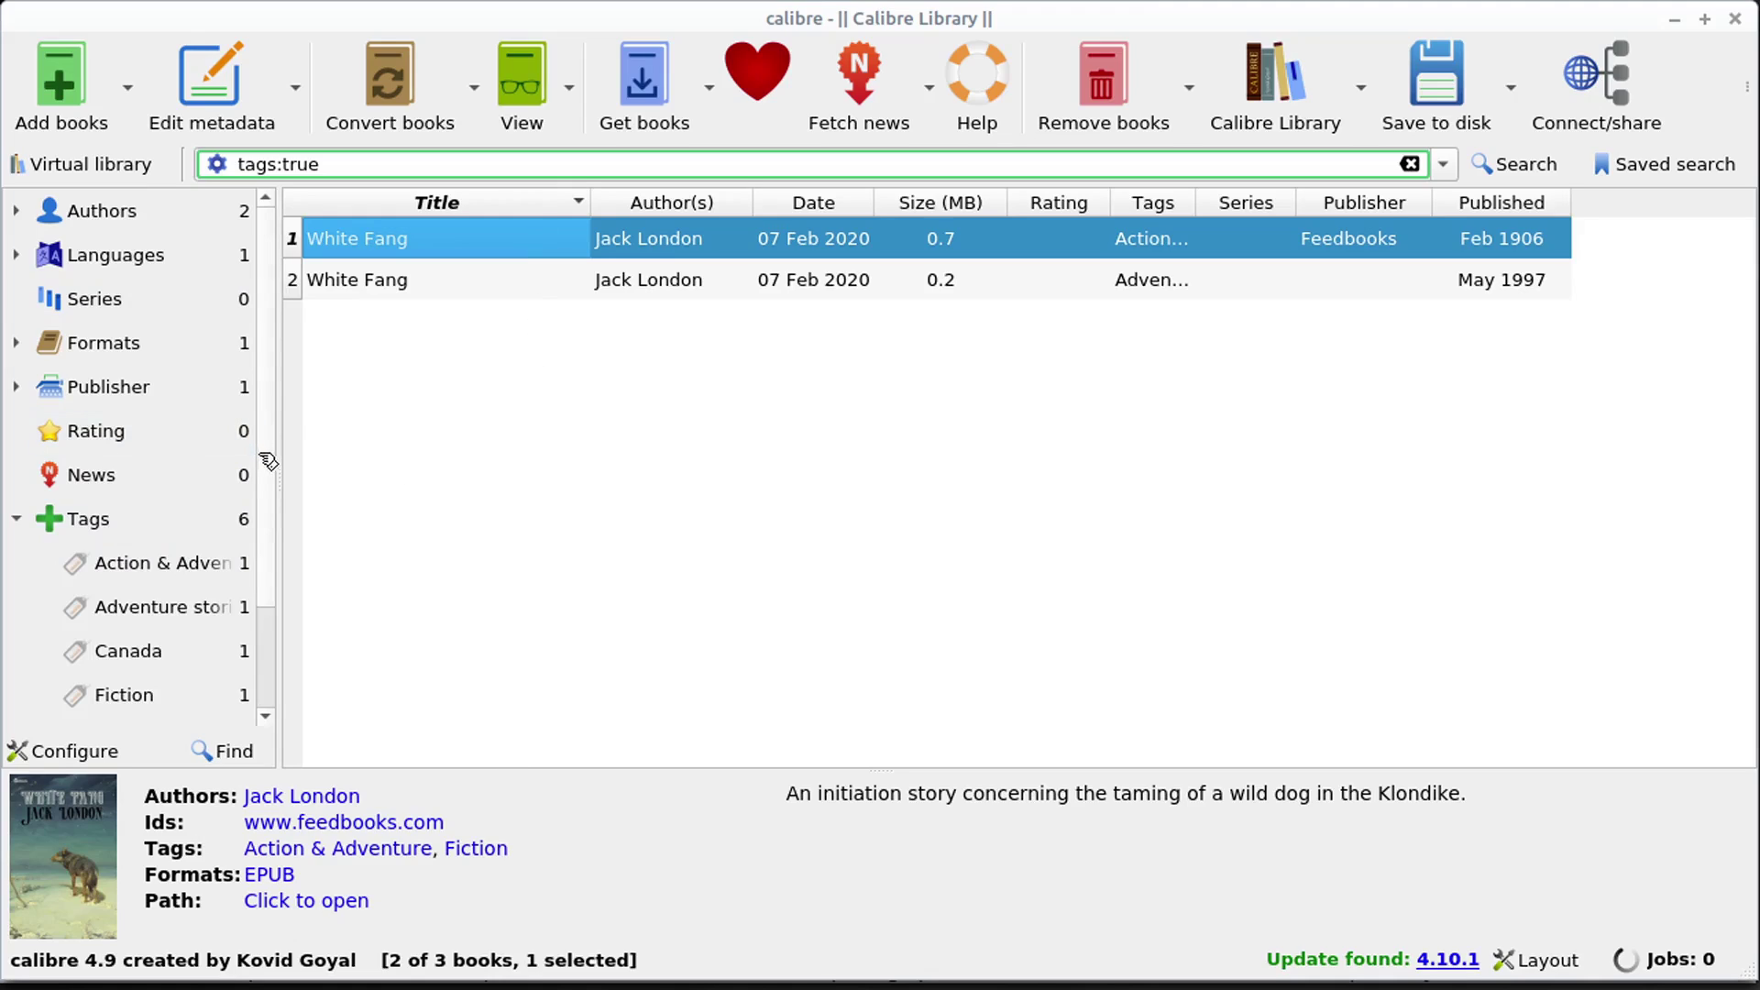
pyautogui.scroll(-1, 267, 465)
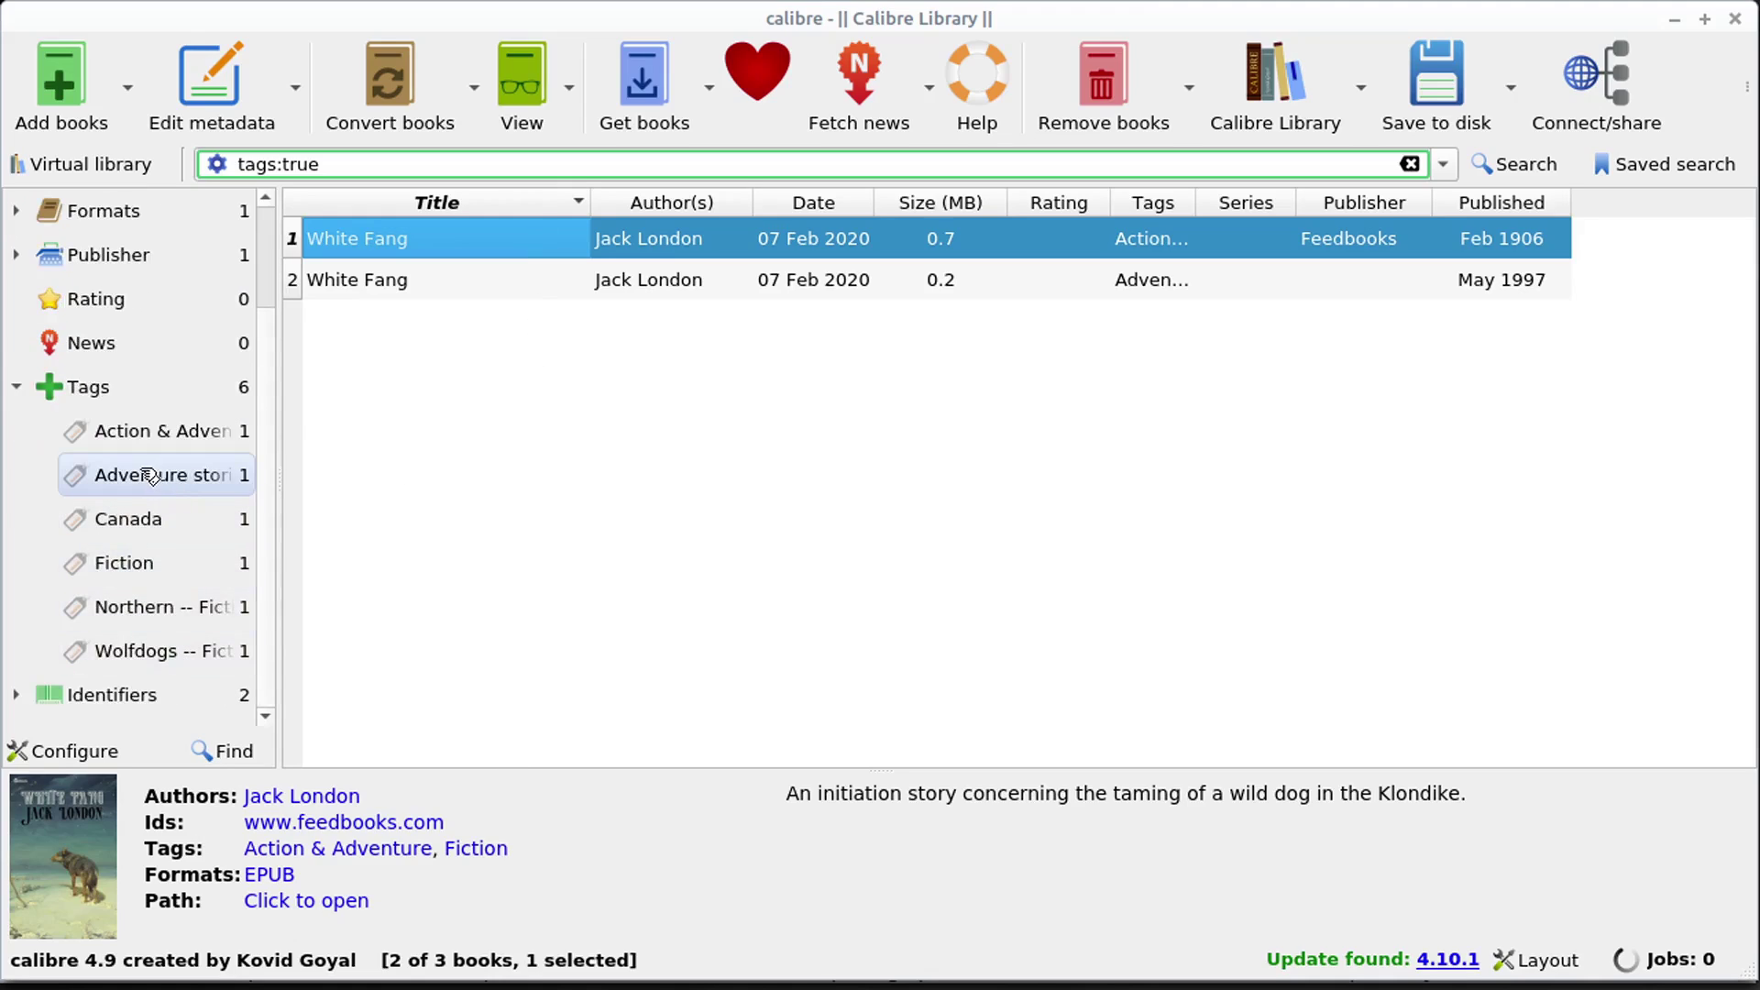
pyautogui.click(142, 438)
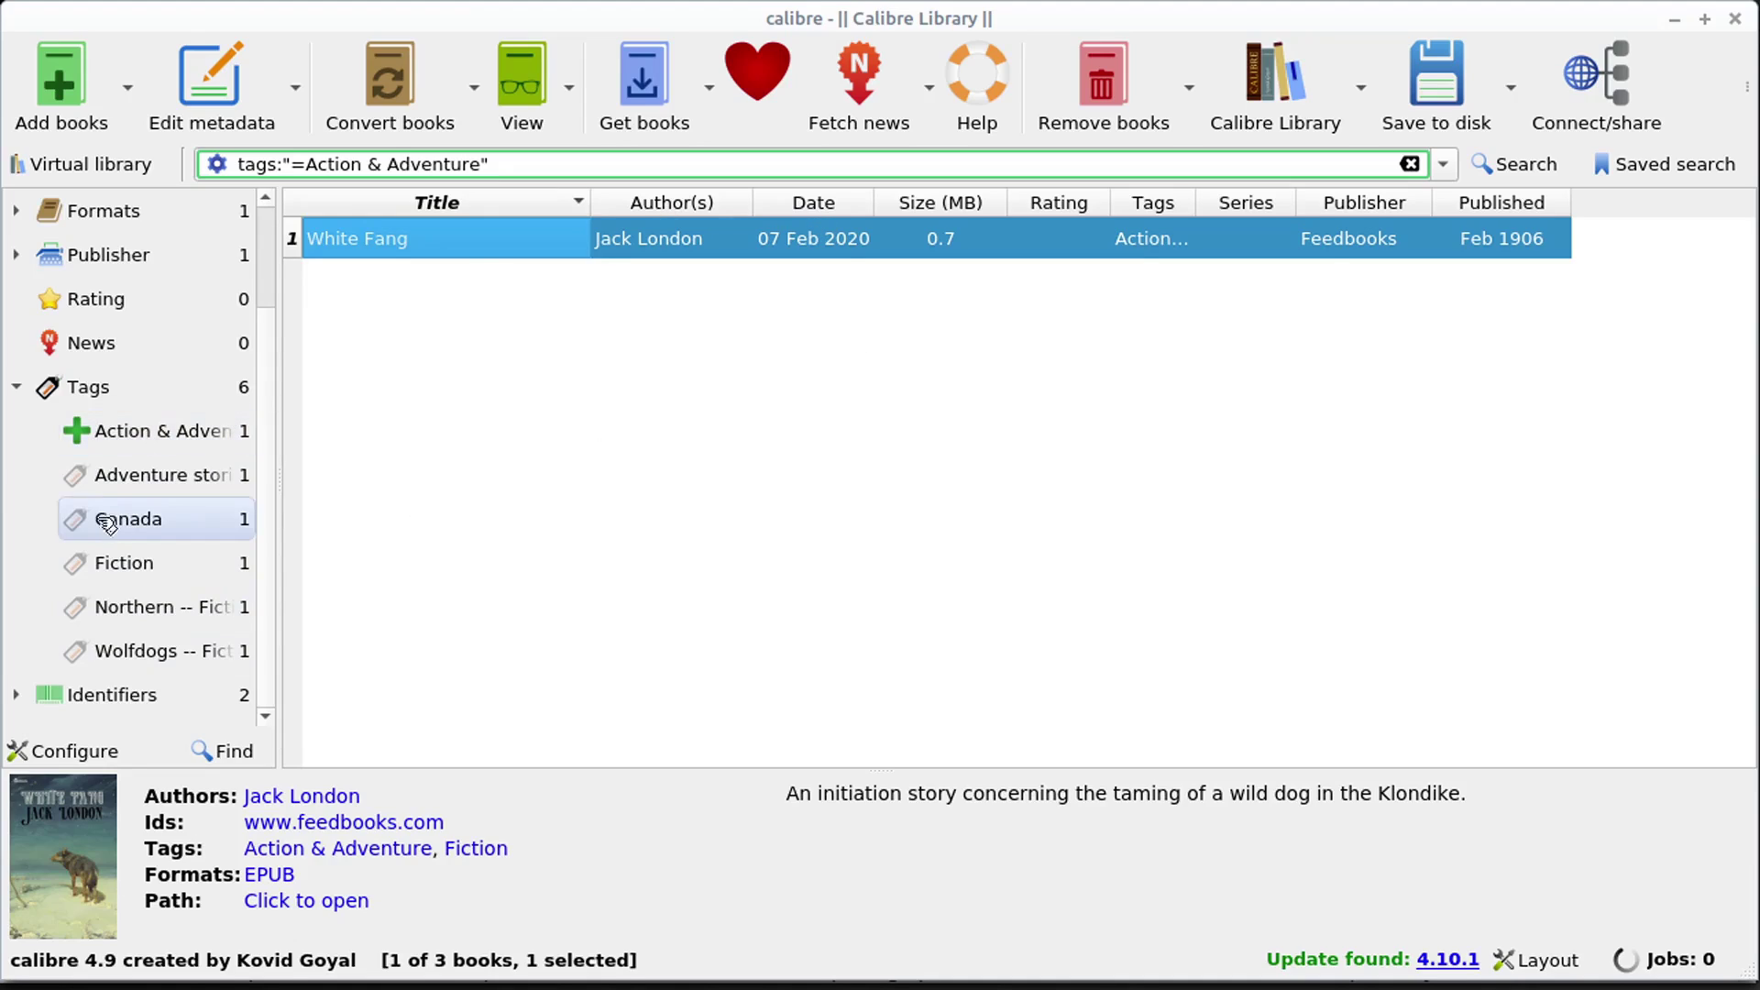
# - Filter by publisher Feedbooks, then expand the Formats, Languages and Authors categories
pyautogui.click(18, 255)
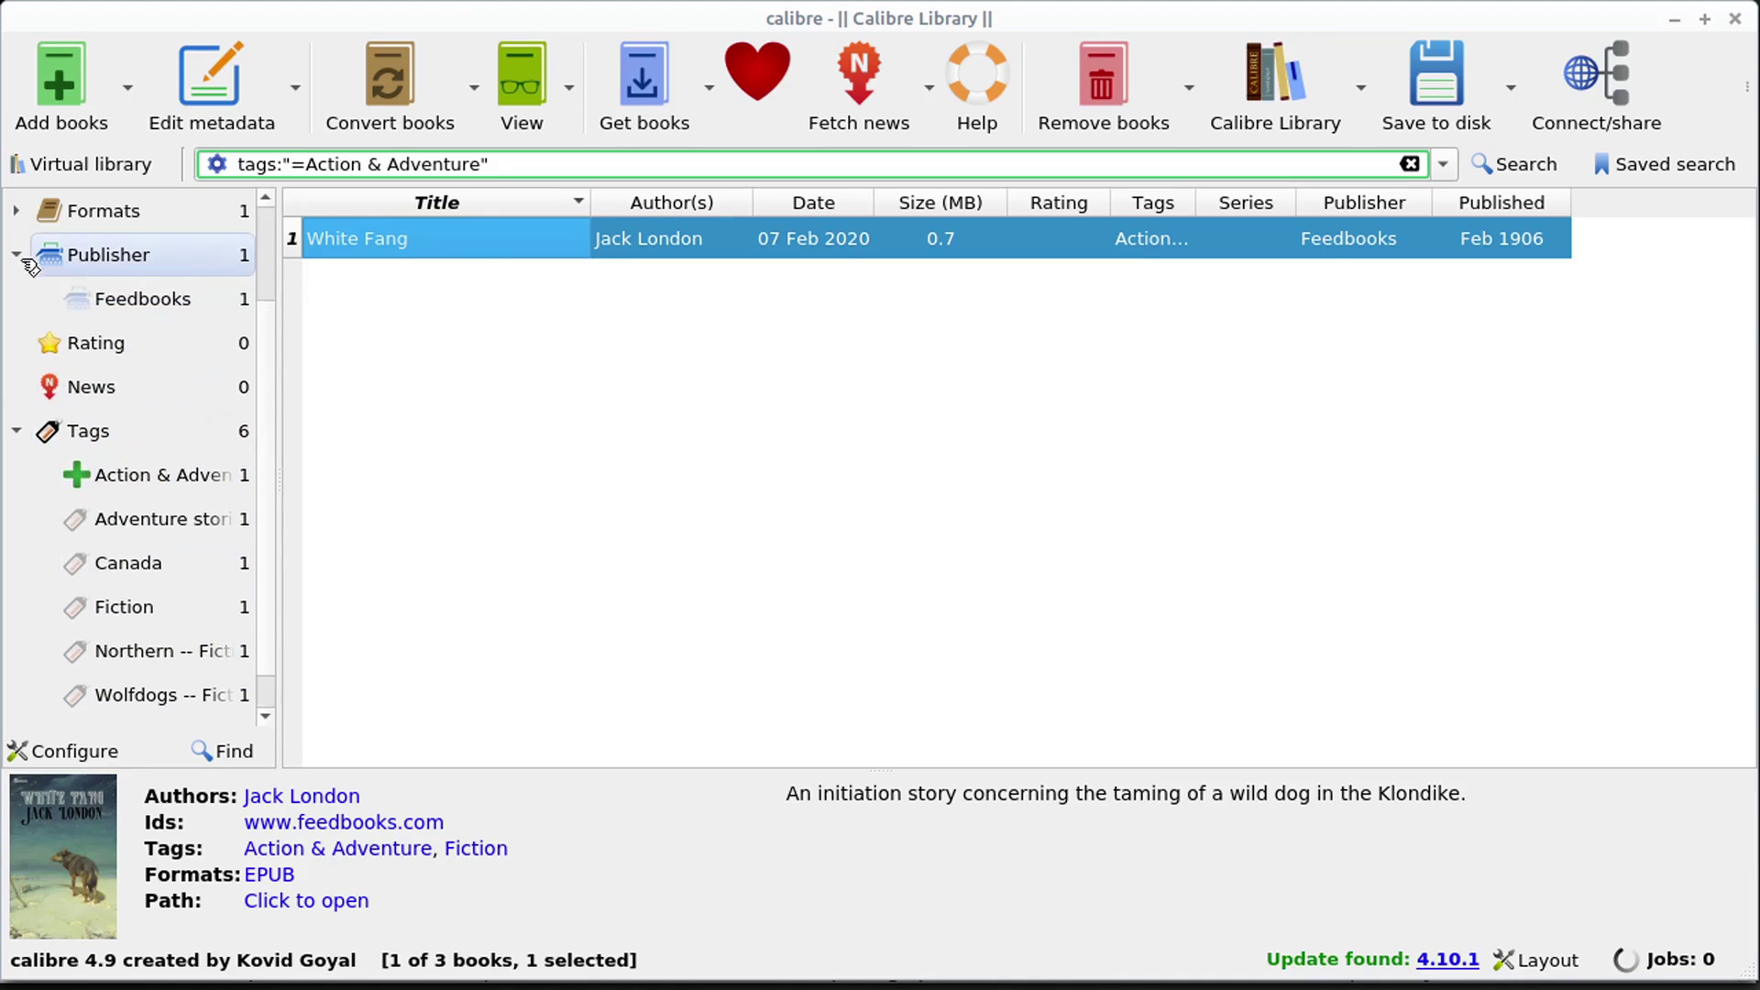
pyautogui.click(138, 301)
pyautogui.scroll(1, 280, 275)
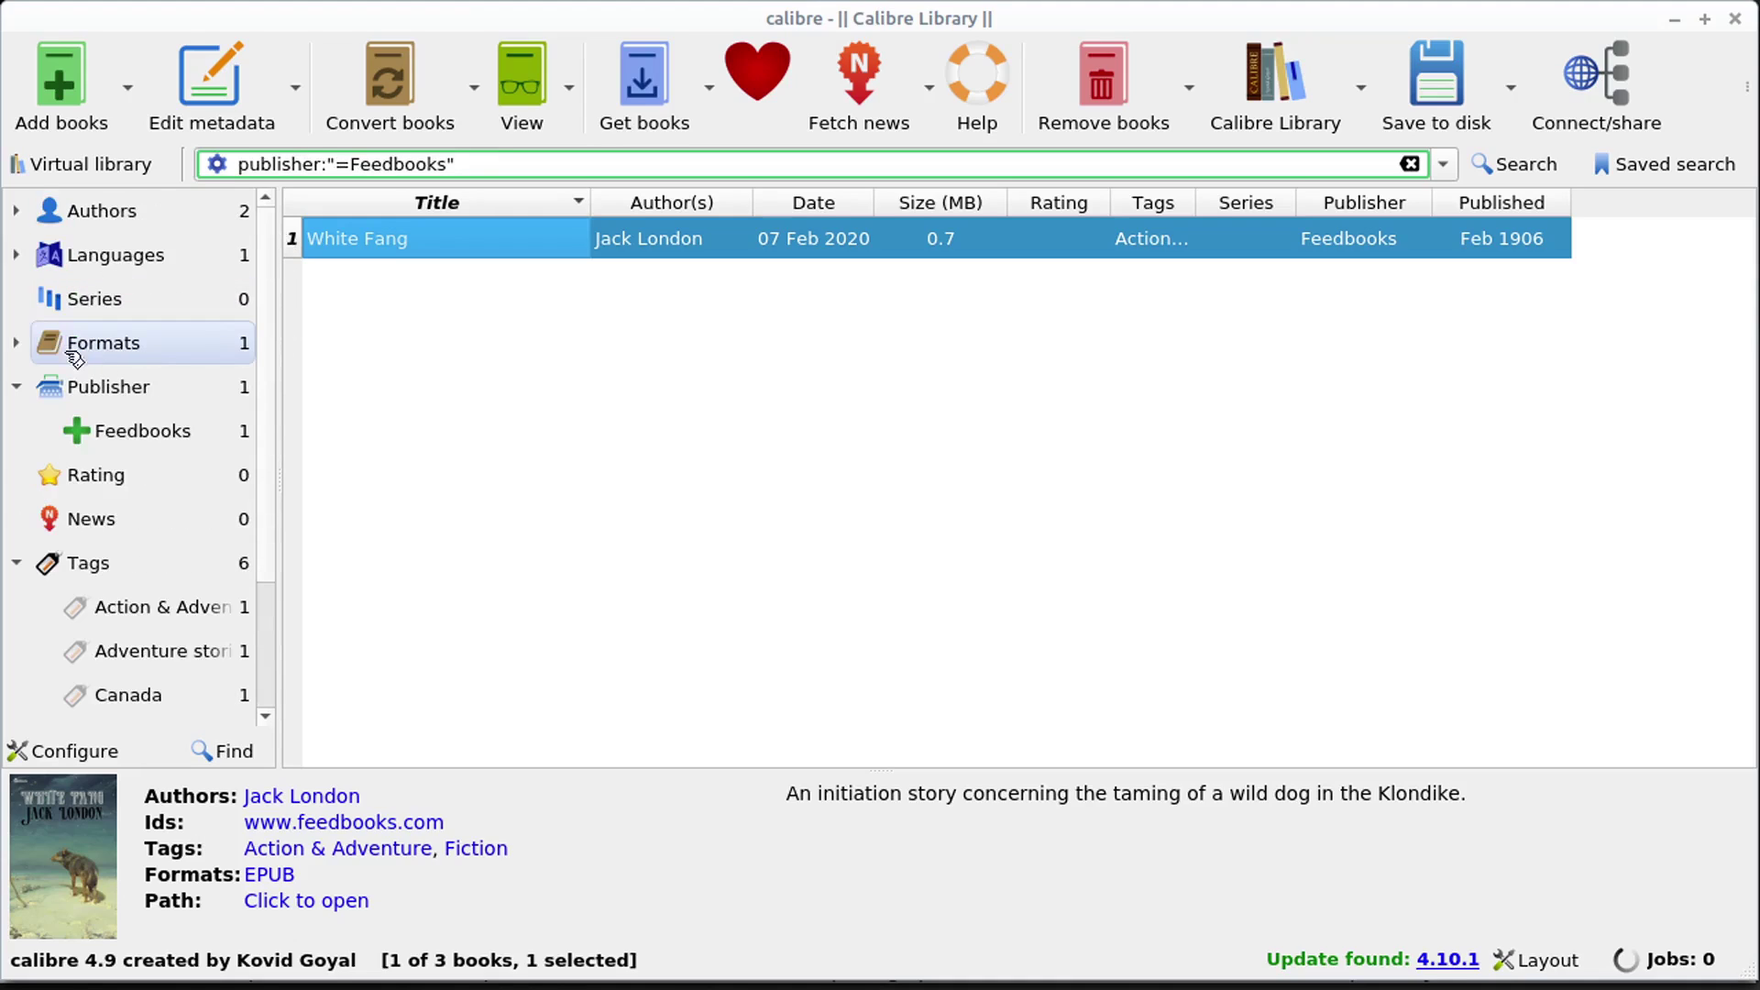
pyautogui.click(16, 343)
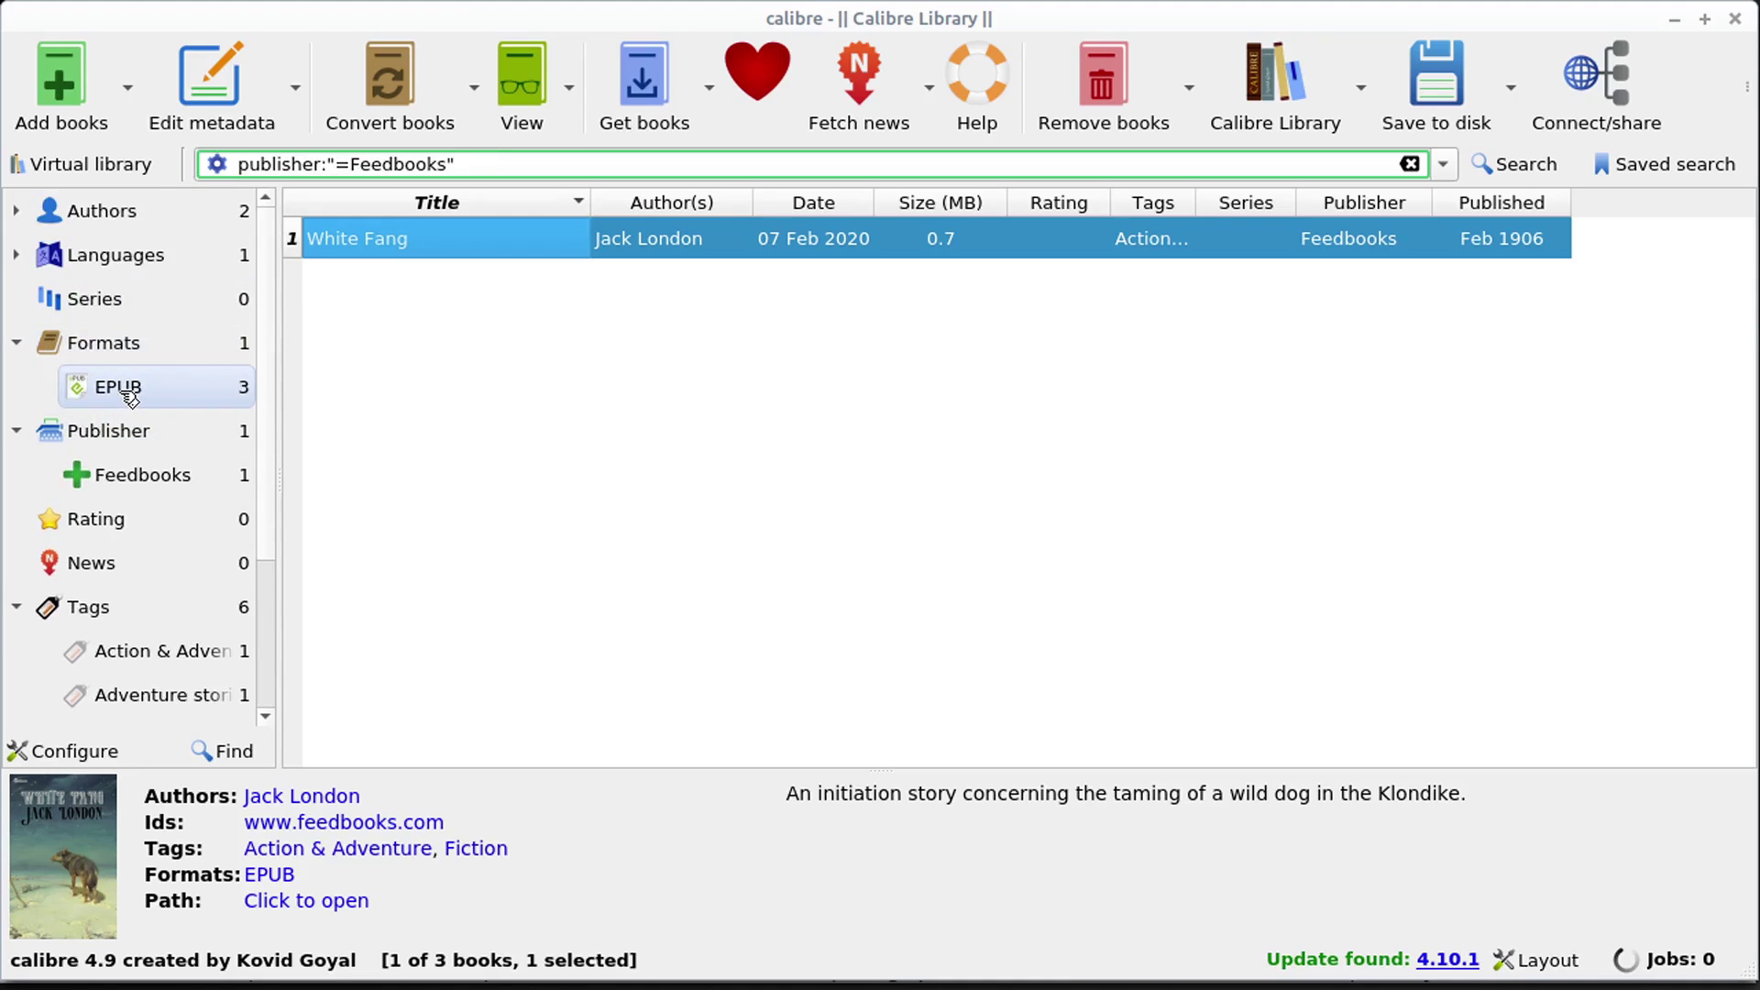
pyautogui.click(17, 255)
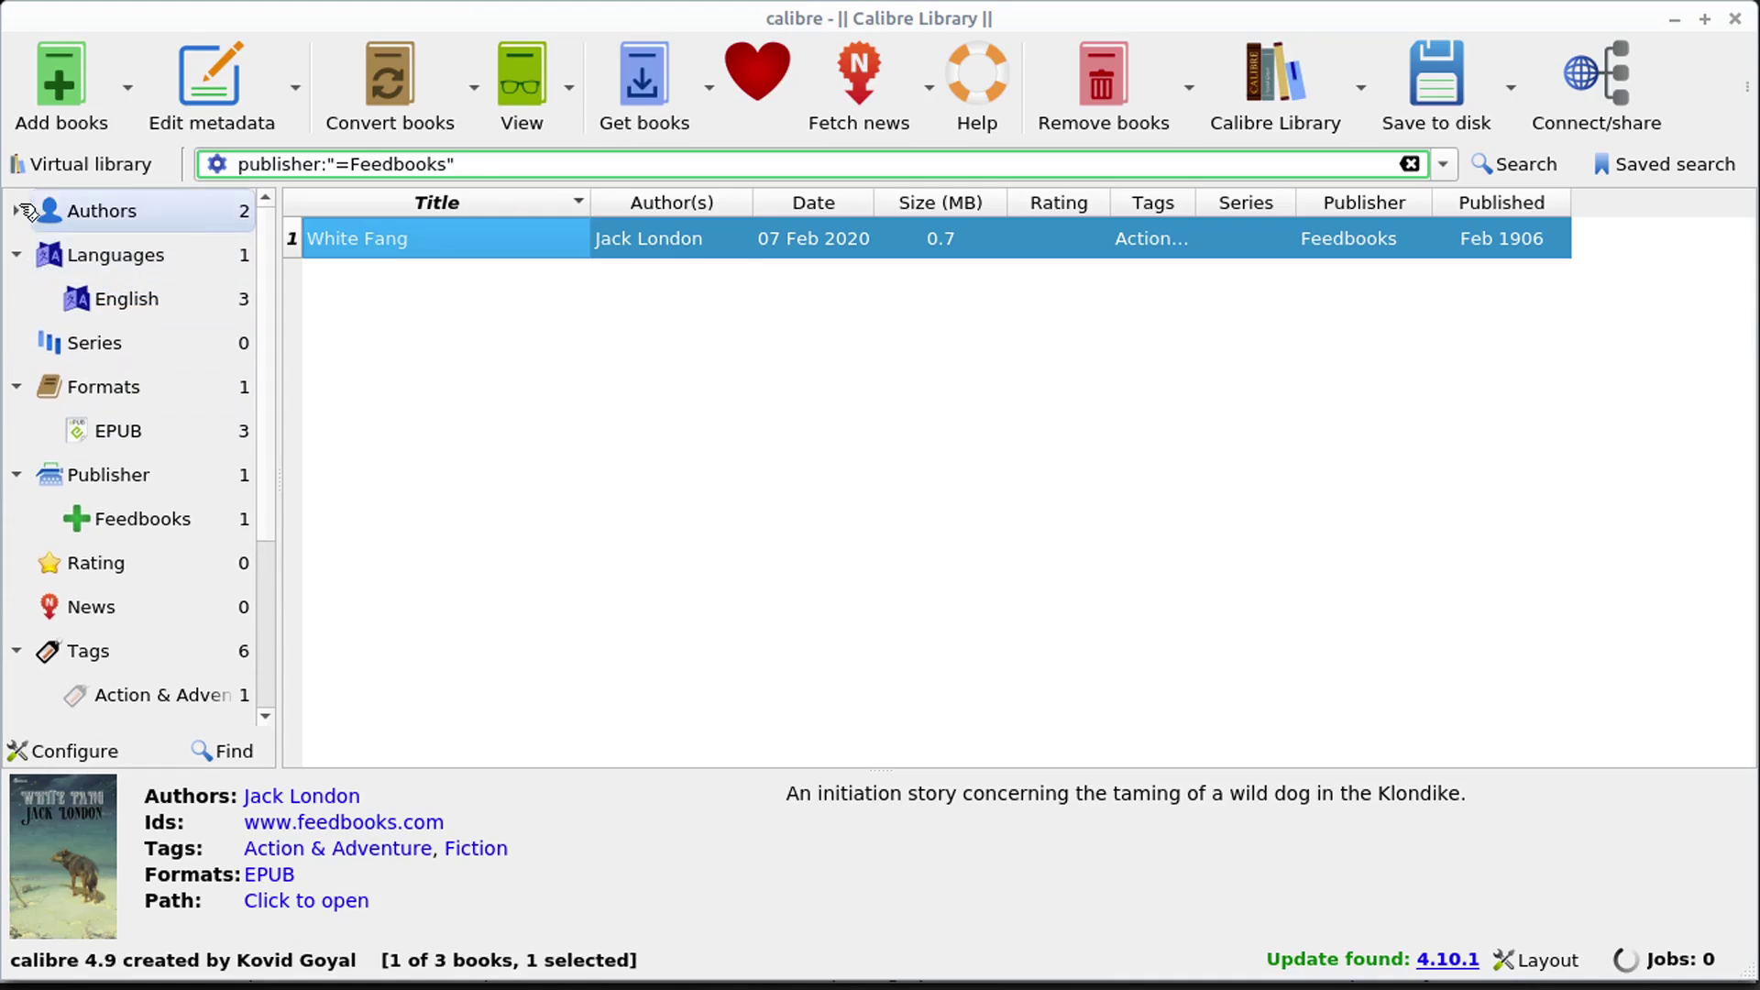
pyautogui.click(16, 211)
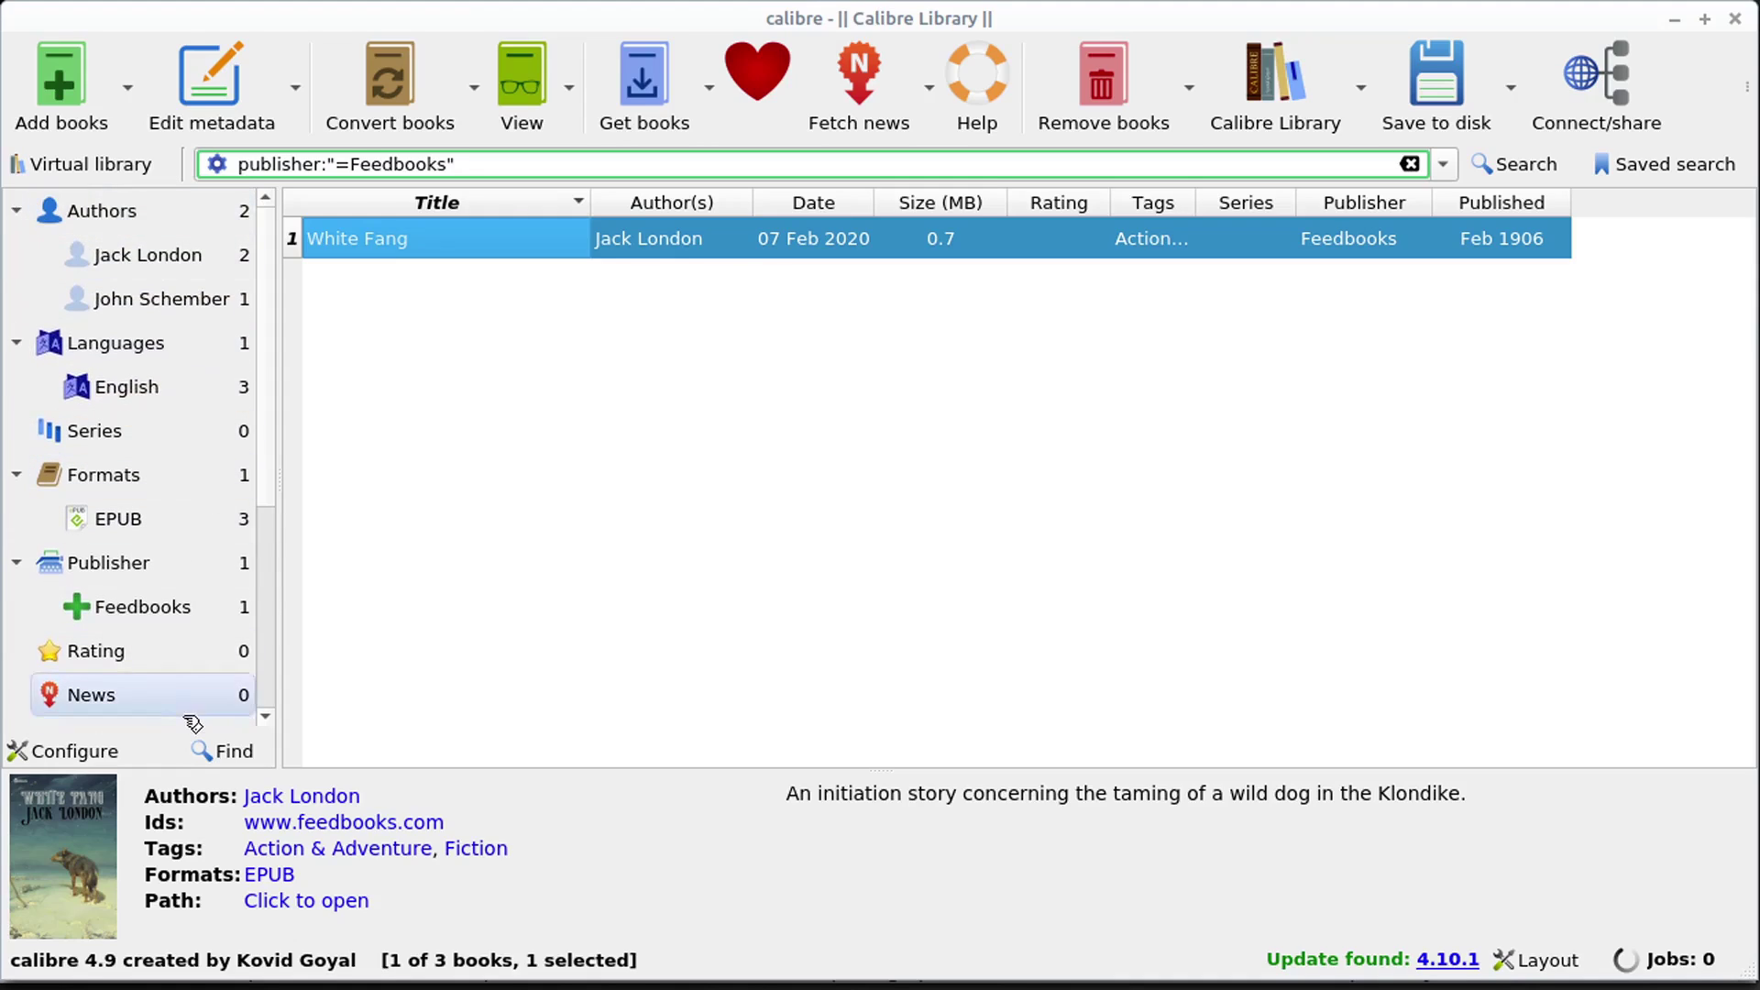